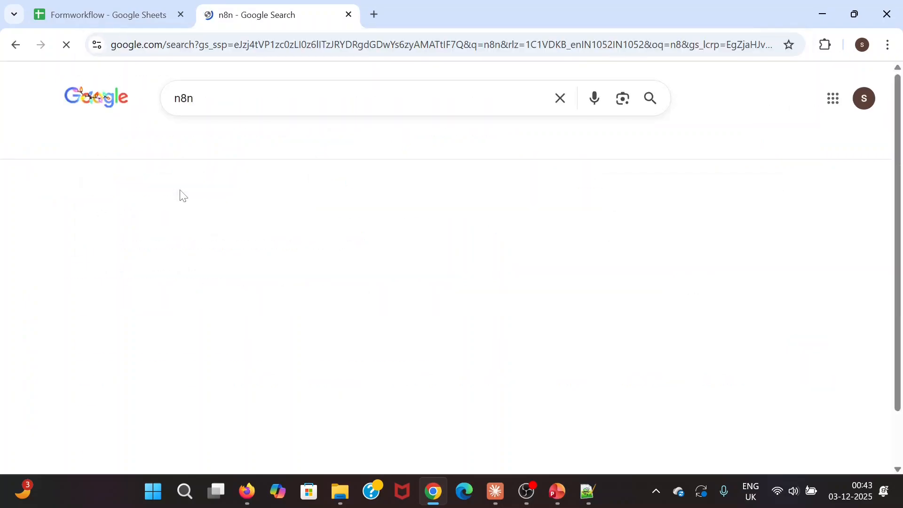
# - Open the official n8n.io website from the Google search results
pyautogui.scroll(-3, 267, 249)
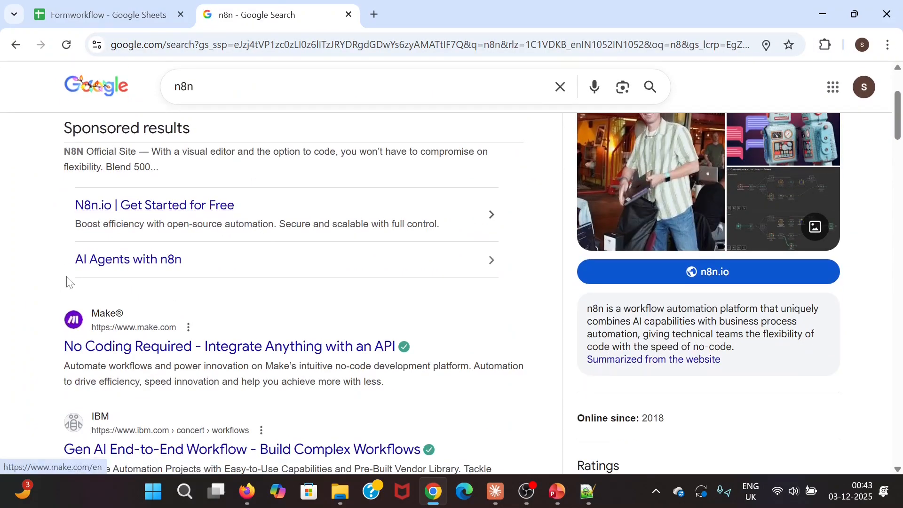
pyautogui.scroll(3, 66, 282)
pyautogui.scroll(-9, 262, 285)
pyautogui.scroll(-4, 113, 329)
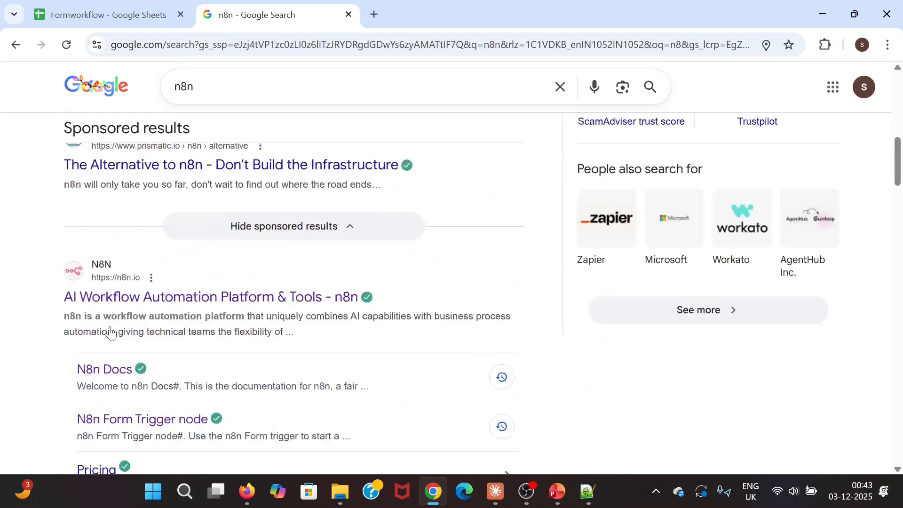
pyautogui.click(161, 191)
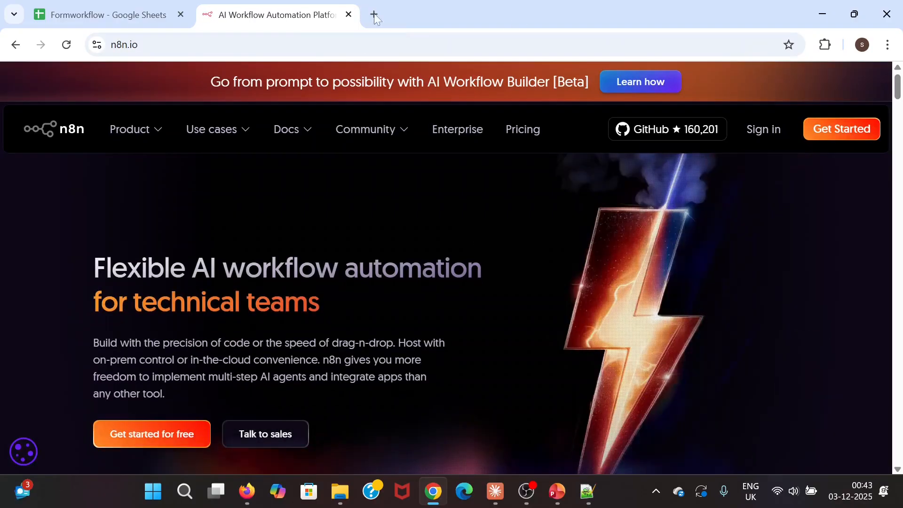
# - Open the n8n cloud workspace in a new browser tab
pyautogui.click(374, 14)
pyautogui.write('te')
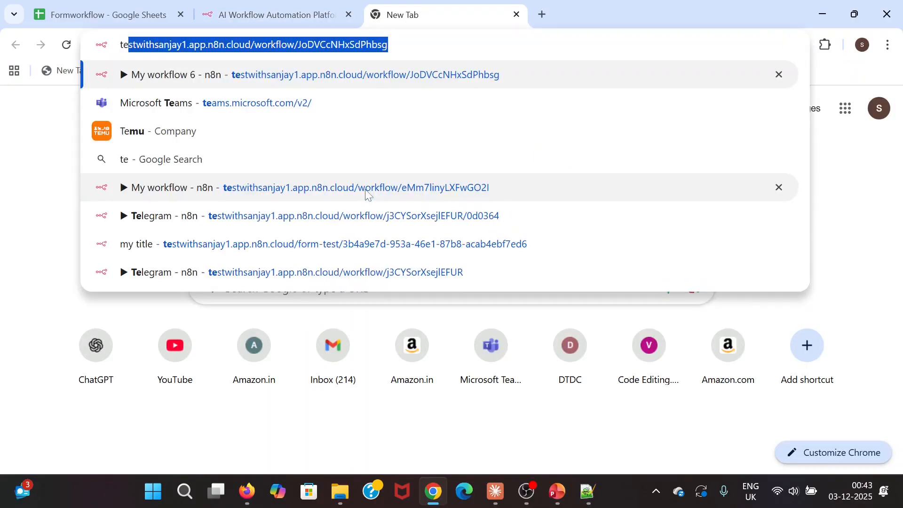
pyautogui.press('BackSpace')
pyautogui.press('BackSpace')
pyautogui.press('BackSpace')
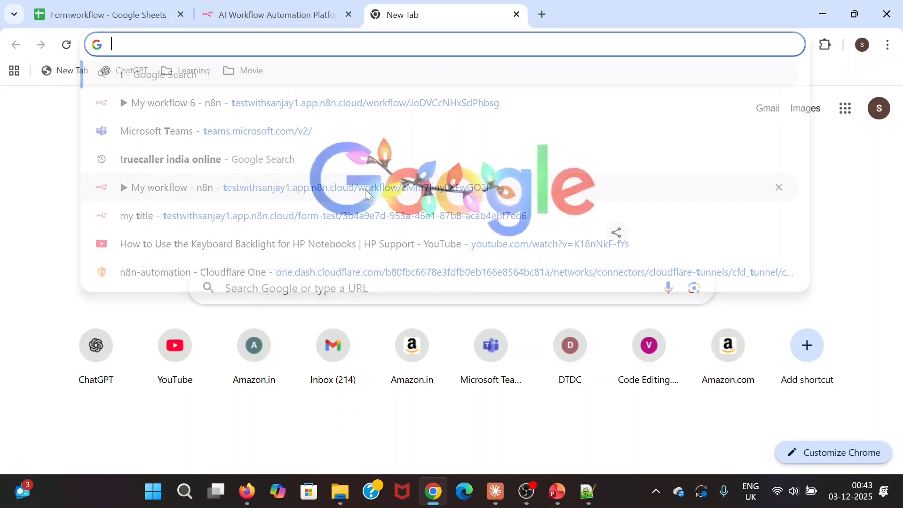
pyautogui.write('lear')
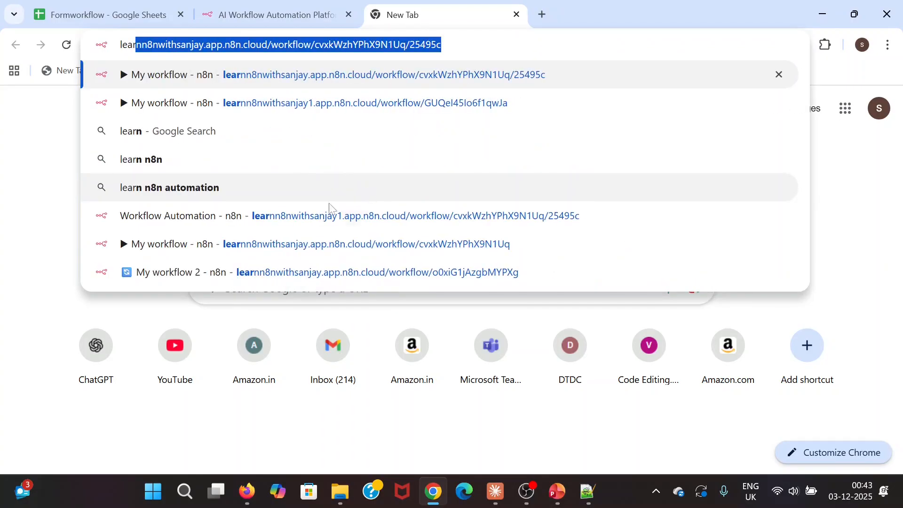
pyautogui.click(313, 222)
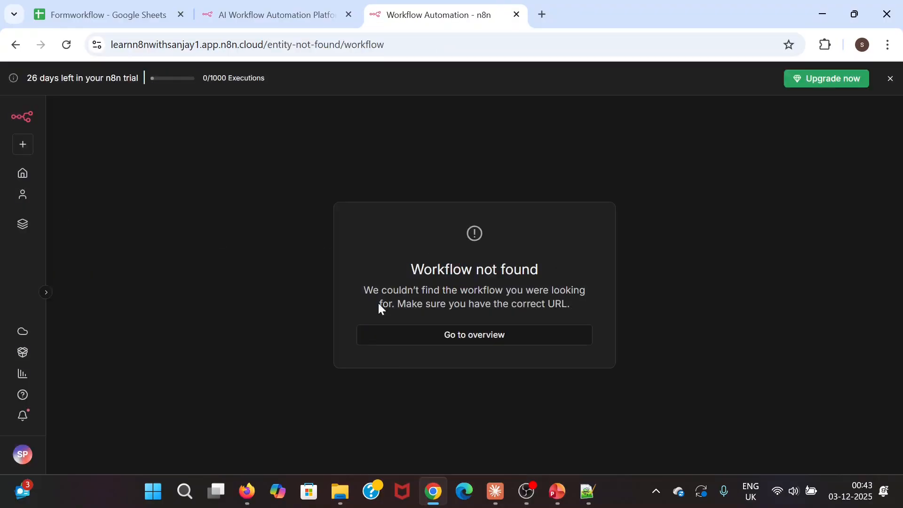
# - From the overview, create a folder named 'EnquiresAutomation' in My project
pyautogui.click(467, 347)
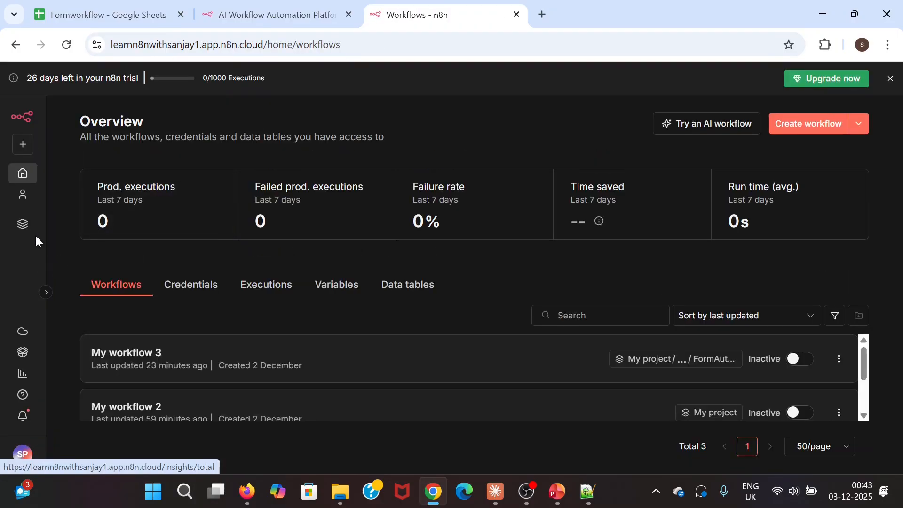
pyautogui.click(28, 230)
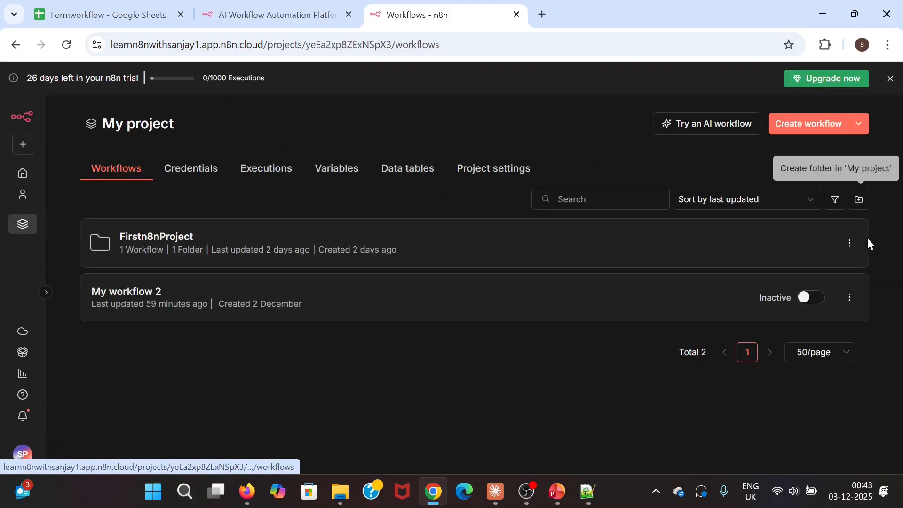
pyautogui.click(860, 199)
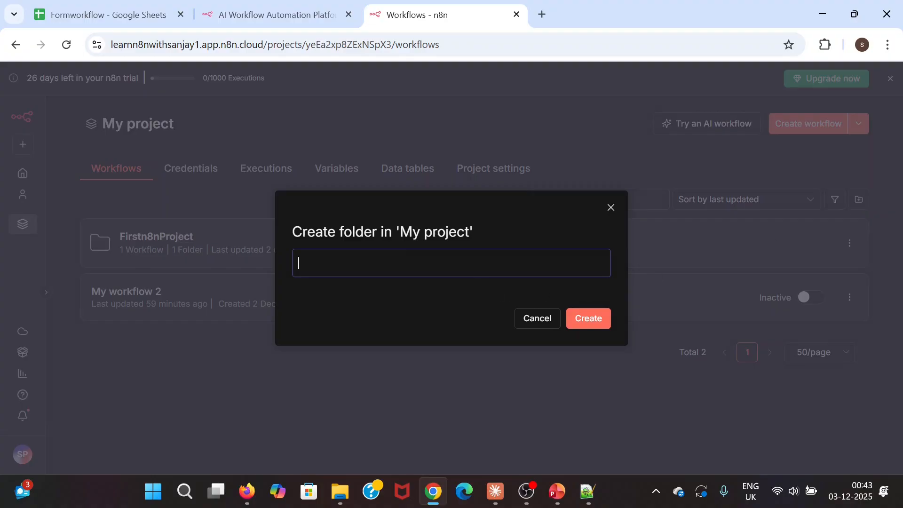
pyautogui.write('Form')
pyautogui.write('Enquire')
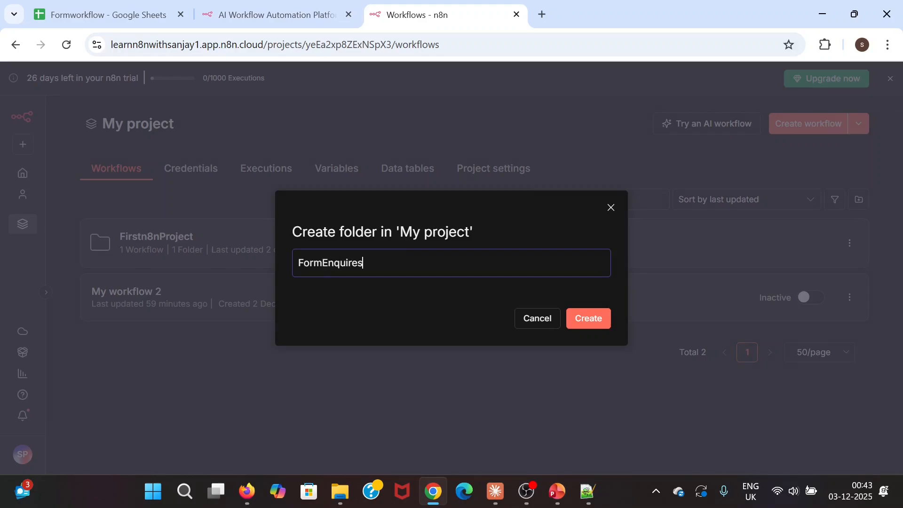
pyautogui.write('sAutomation')
pyautogui.moveTo(323, 262); pyautogui.dragTo(273, 262)
pyautogui.press('BackSpace')
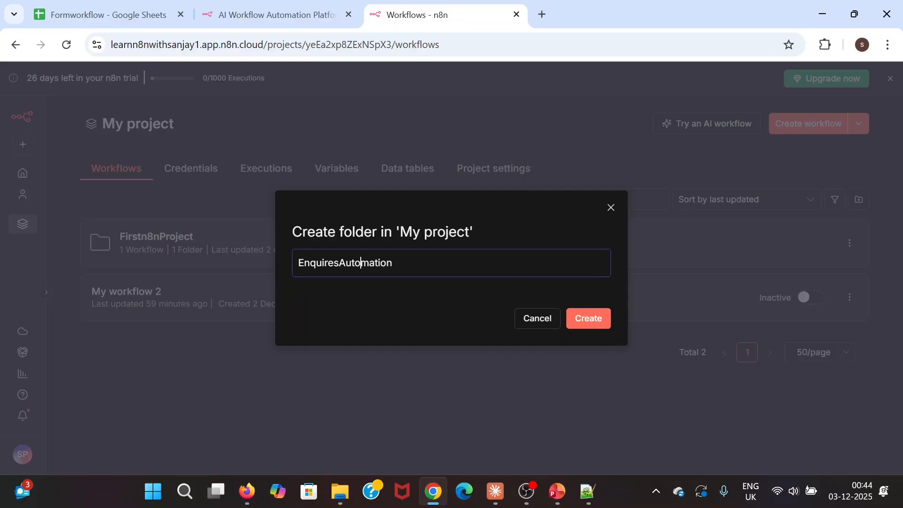
pyautogui.click(587, 319)
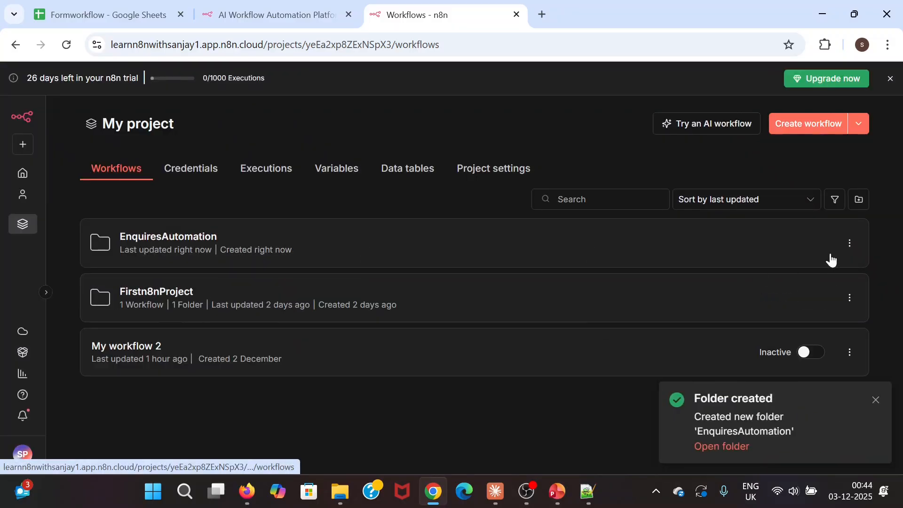
pyautogui.click(849, 245)
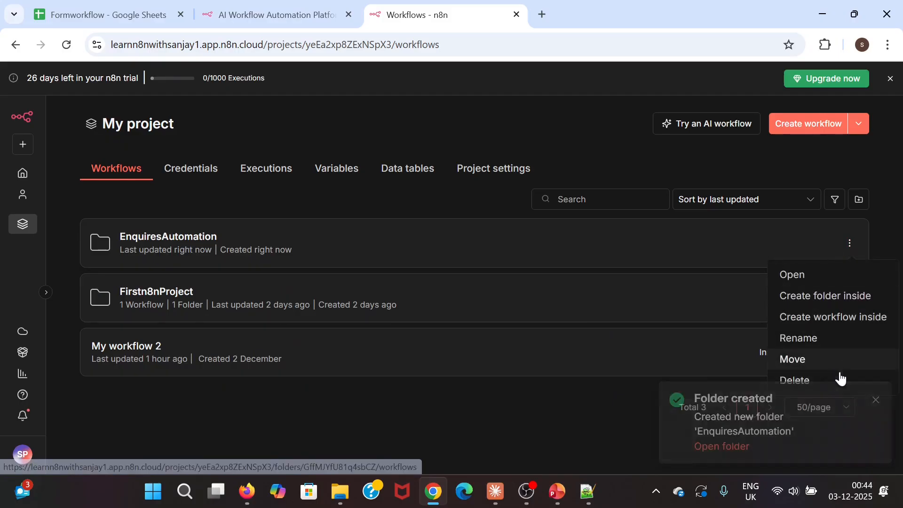
# - Open the EnquiresAutomation folder, create a workflow, and add an On form submission trigger first
pyautogui.click(808, 277)
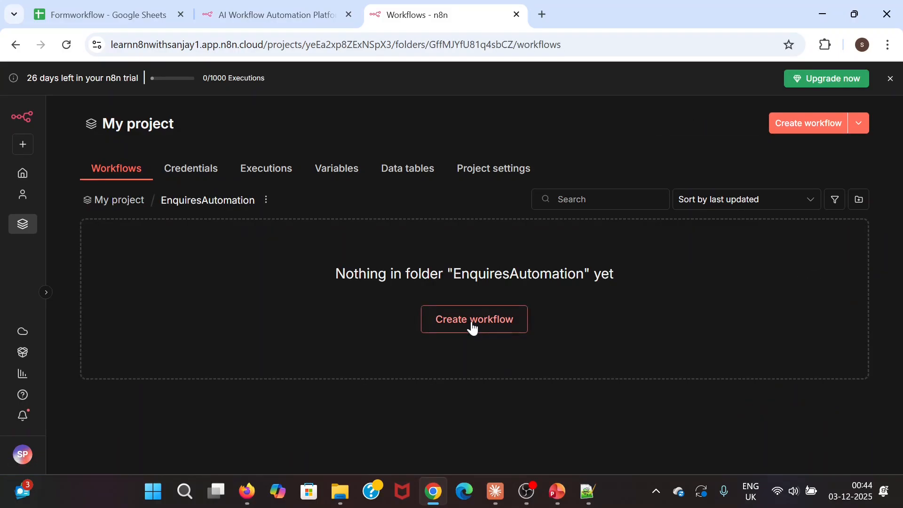
pyautogui.click(473, 324)
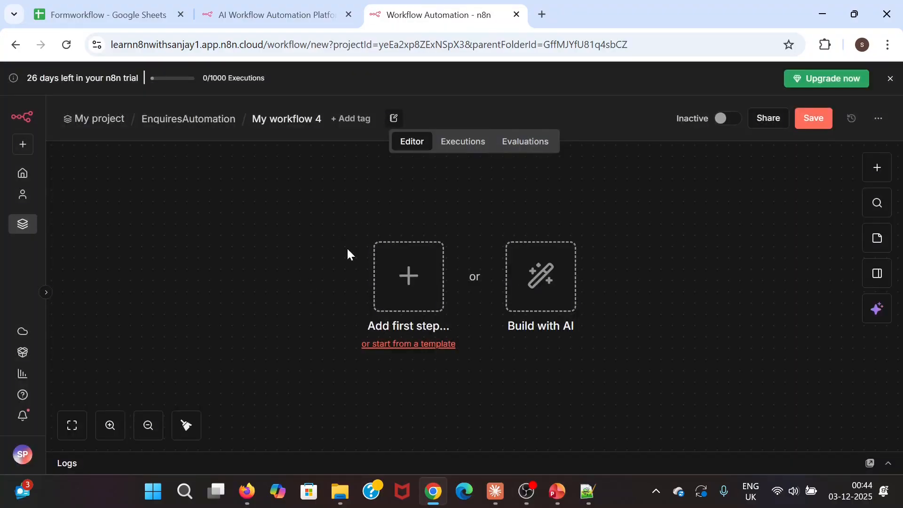
pyautogui.click(409, 272)
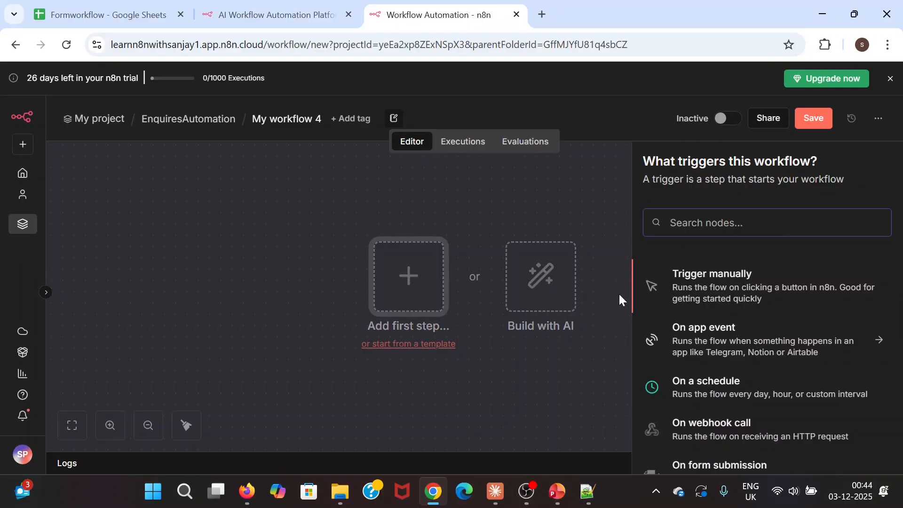
pyautogui.scroll(-3, 687, 329)
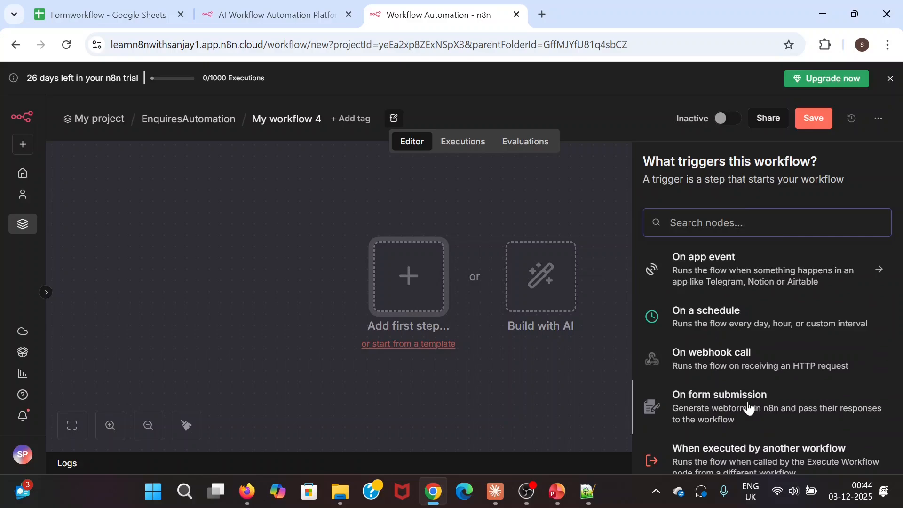
pyautogui.scroll(1, 746, 395)
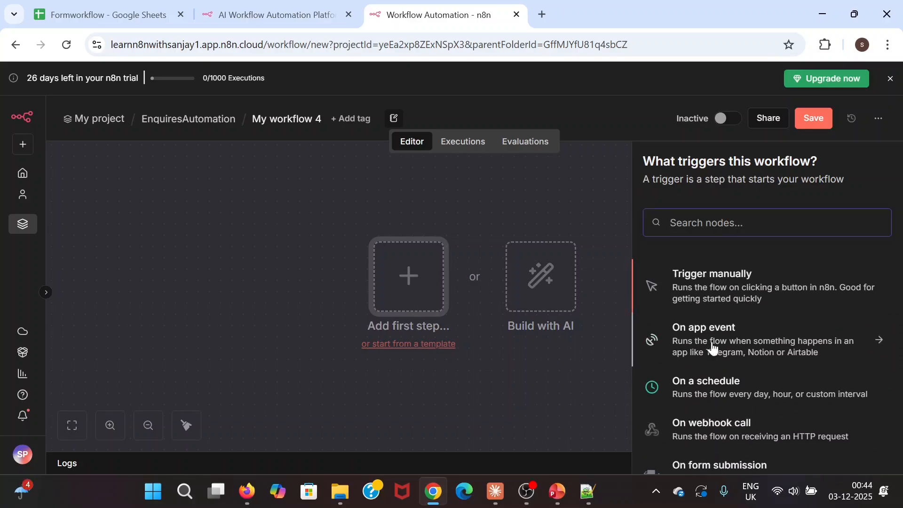
pyautogui.scroll(-4, 722, 402)
pyautogui.scroll(1, 719, 381)
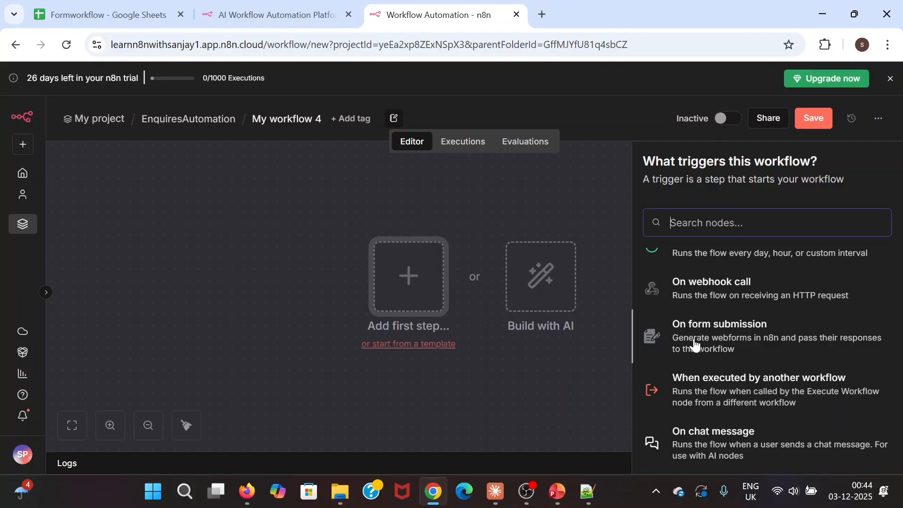
pyautogui.click(720, 335)
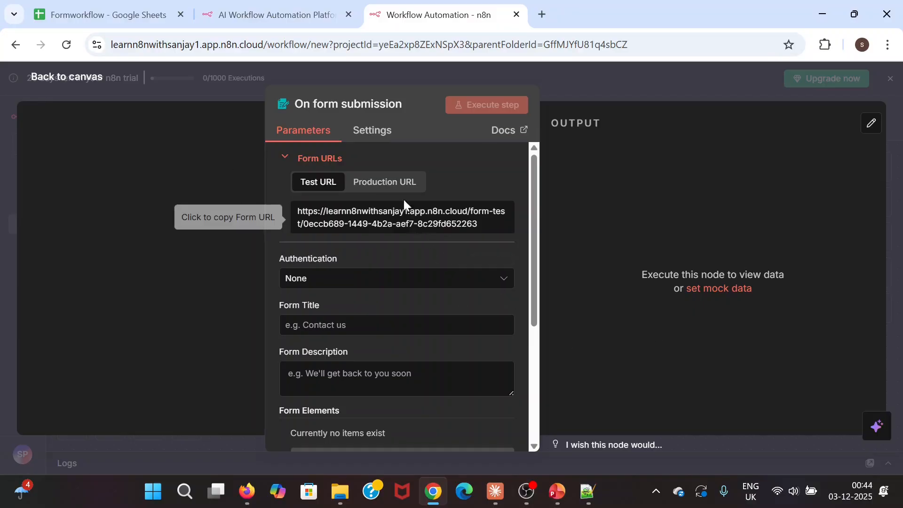
# - Review the production and test form URLs and keep form authentication set to None
pyautogui.click(390, 184)
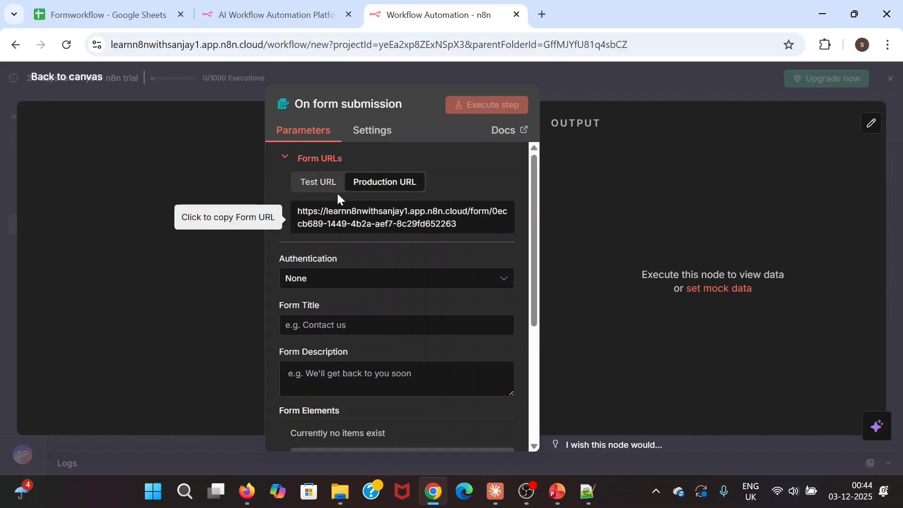
pyautogui.click(323, 187)
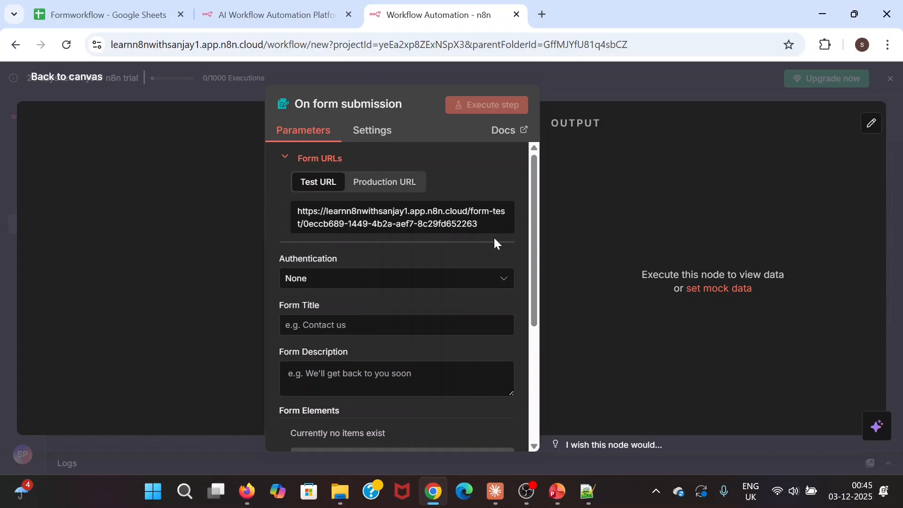
pyautogui.moveTo(534, 197)
pyautogui.mouseDown()
pyautogui.moveTo(535, 235)
pyautogui.moveTo(536, 185)
pyautogui.mouseUp()
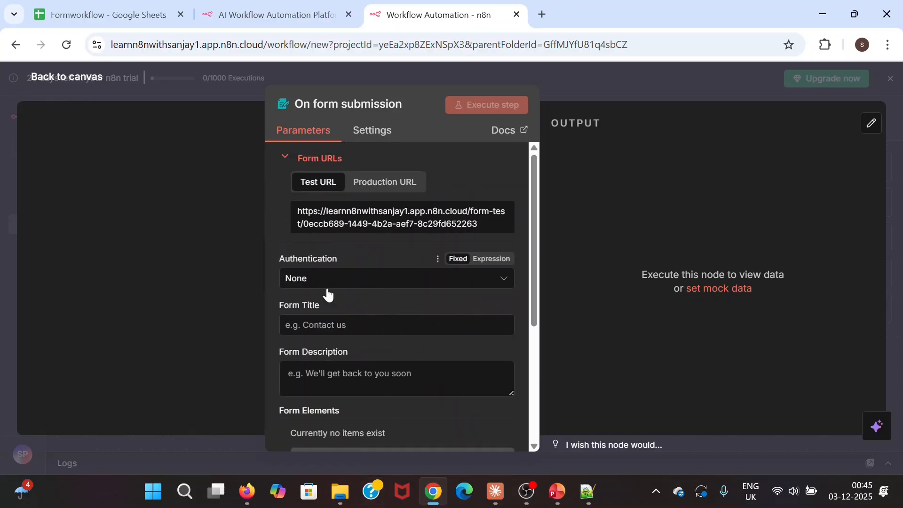
pyautogui.scroll(-3, 327, 294)
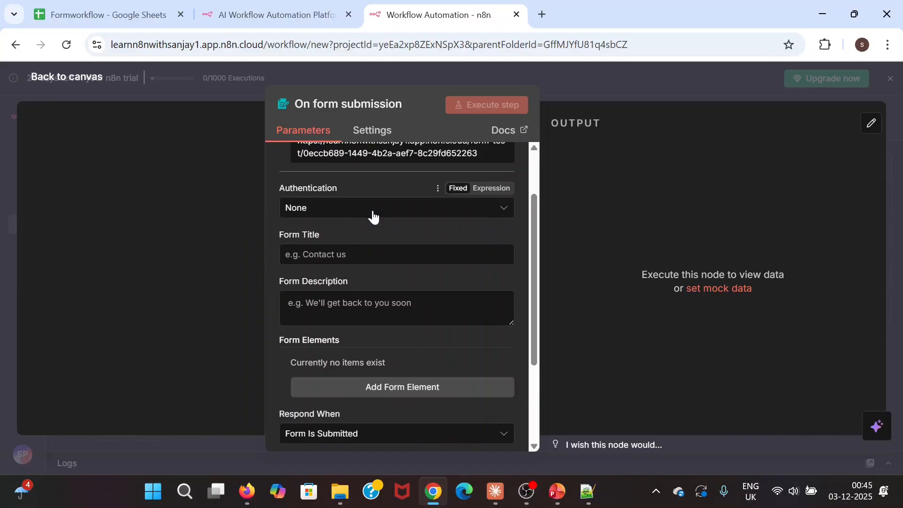
pyautogui.click(374, 216)
pyautogui.click(371, 215)
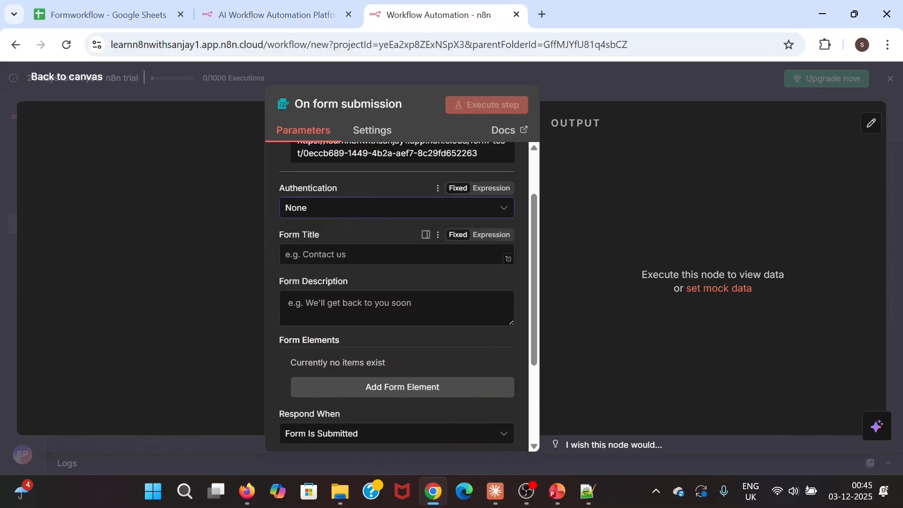
pyautogui.scroll(3, 354, 292)
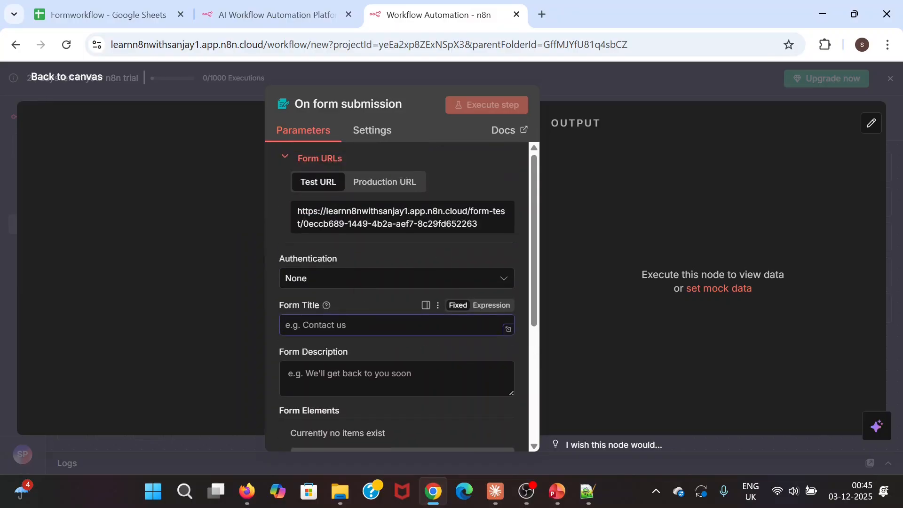
# - Set the form title to 'Enquiry Form' and the description to 'We will get back to you soon'
pyautogui.write('Enquiry Form')
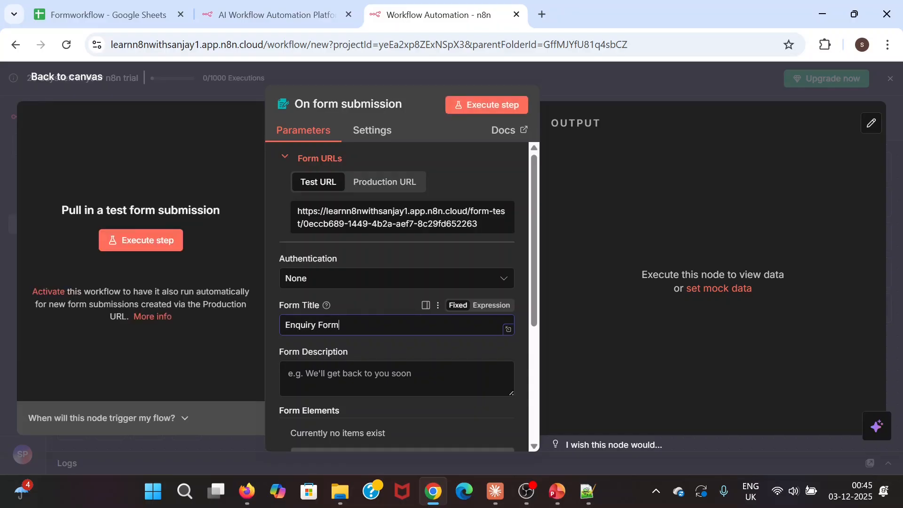
pyautogui.scroll(-3, 359, 328)
pyautogui.click(348, 310)
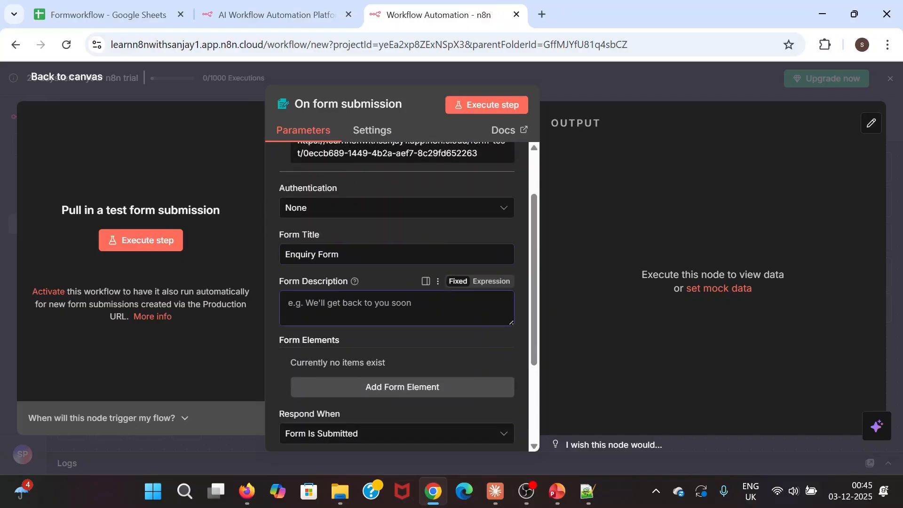
pyautogui.click(296, 270)
pyautogui.write('Stude')
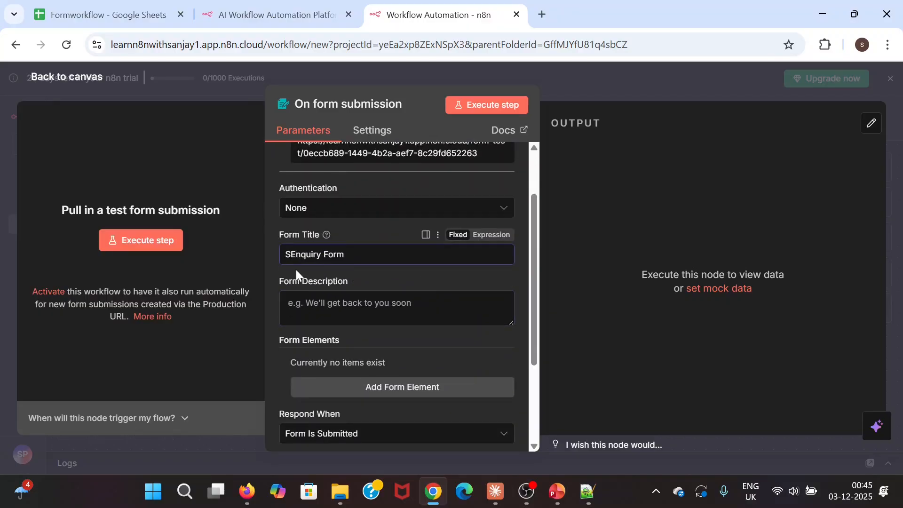
pyautogui.write('nt')
pyautogui.press('BackSpace')
pyautogui.press('BackSpace')
pyautogui.press('BackSpace')
pyautogui.press('BackSpace')
pyautogui.press('BackSpace')
pyautogui.press('BackSpace')
pyautogui.press('BackSpace')
pyautogui.press('BackSpace')
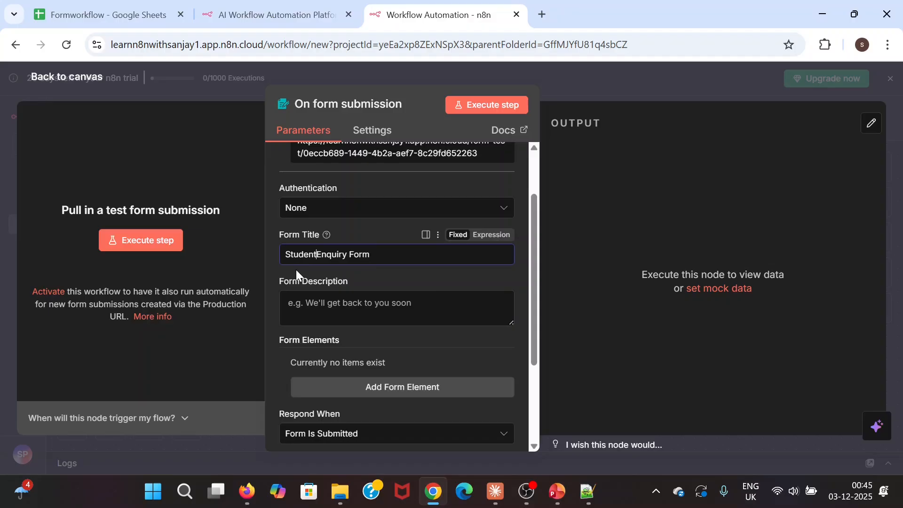
pyautogui.click(296, 304)
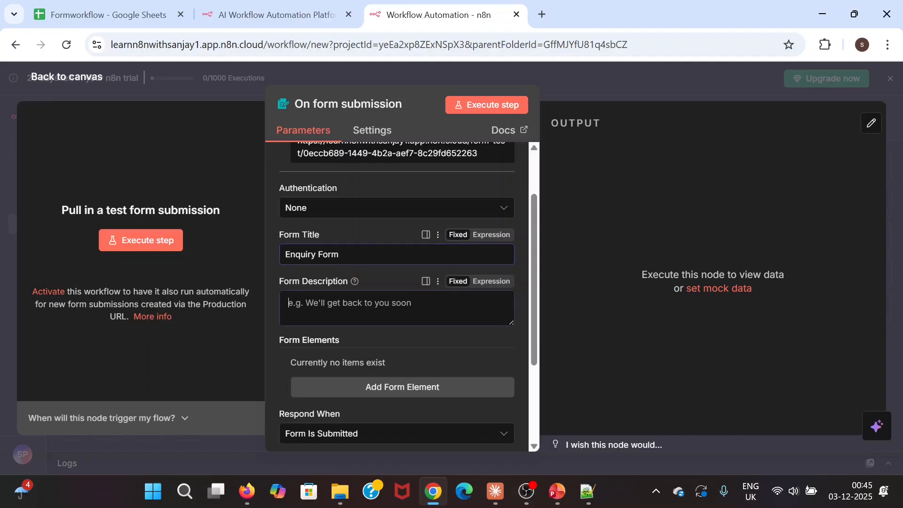
pyautogui.write('We will get back to you soon')
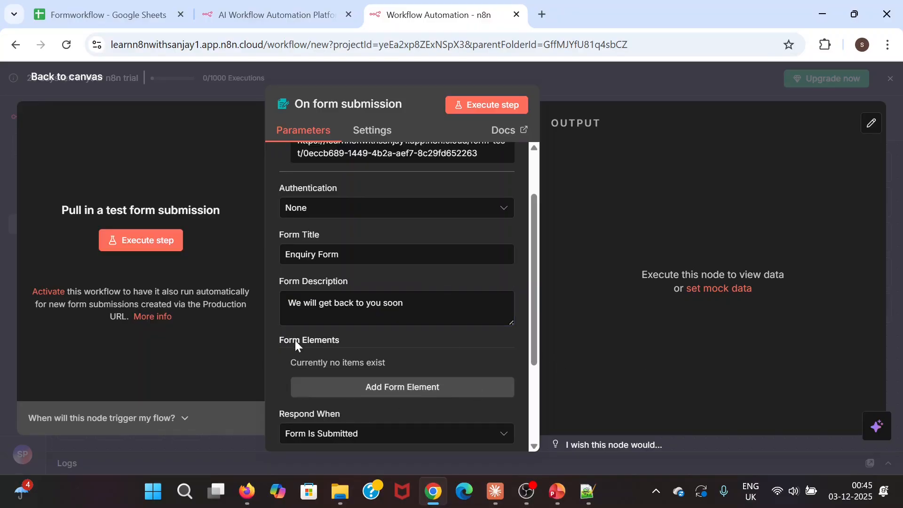
# - Add required 'Full Name' and 'Email Address' fields to the form
pyautogui.click(400, 386)
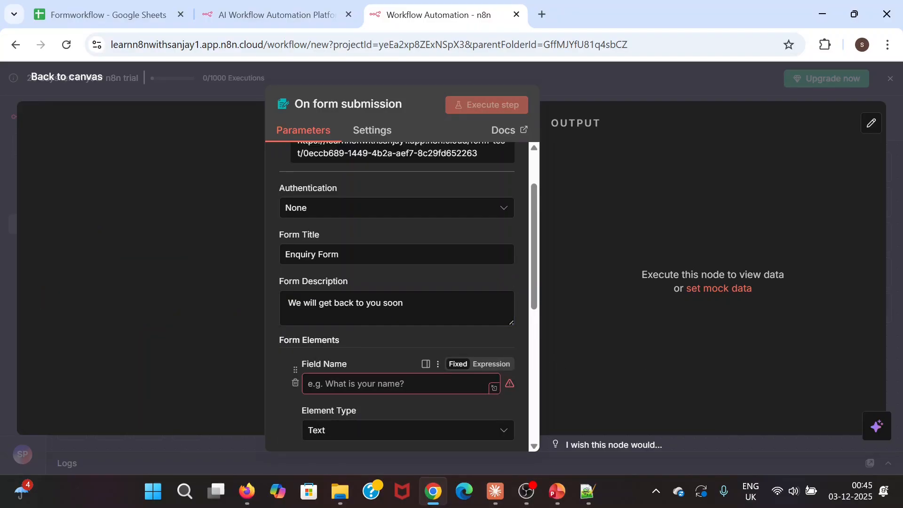
pyautogui.scroll(-3, 376, 235)
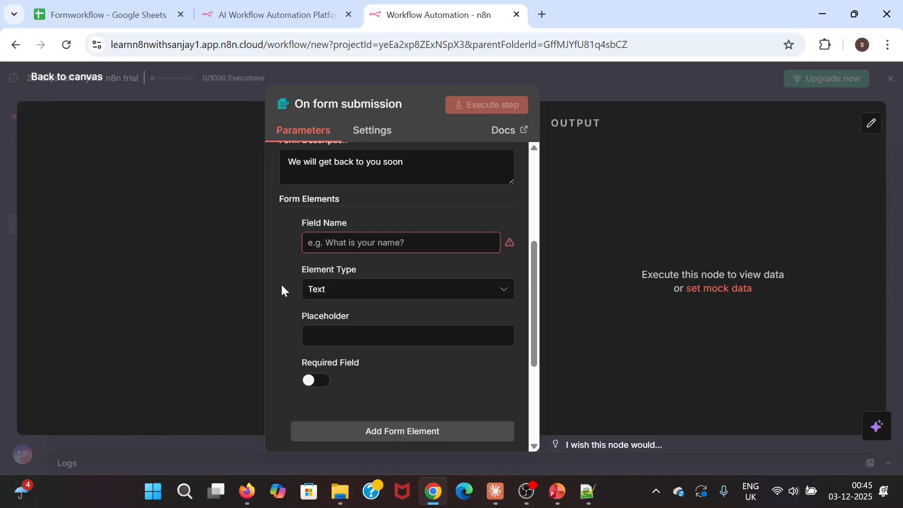
pyautogui.click(409, 243)
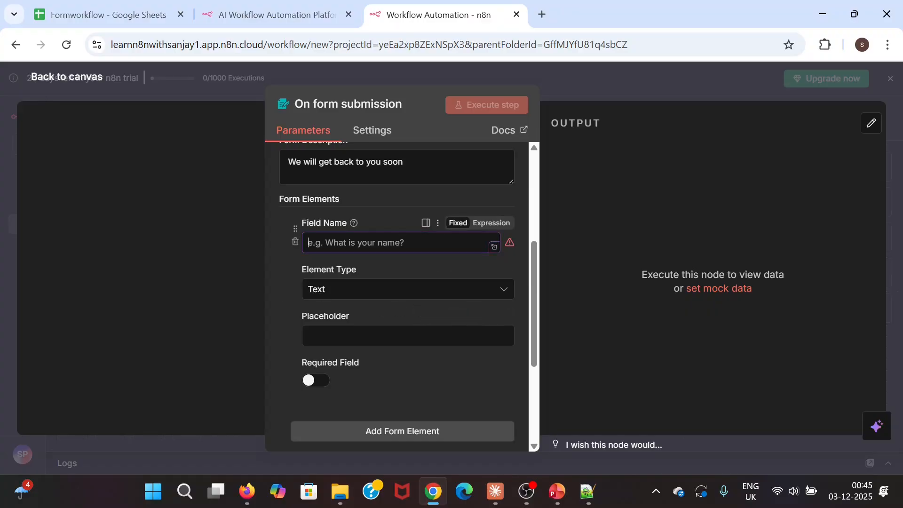
pyautogui.write('Full Name')
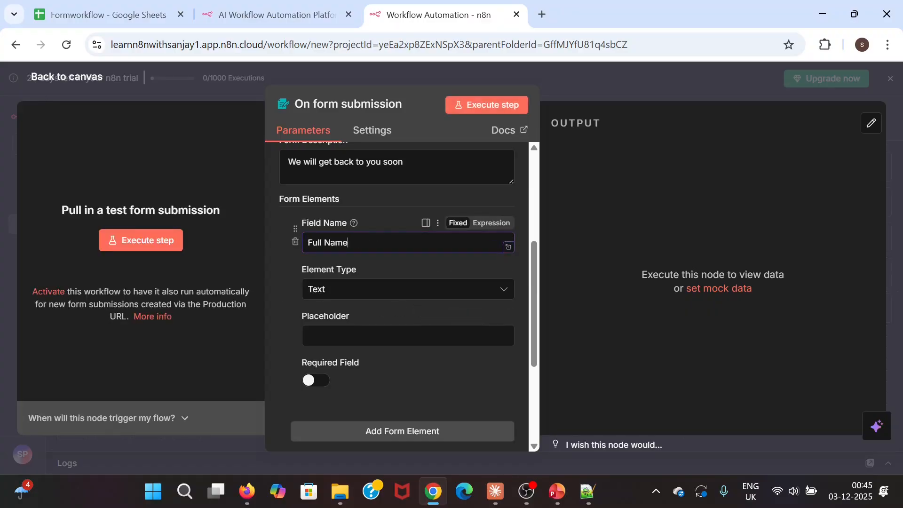
pyautogui.scroll(-2, 400, 329)
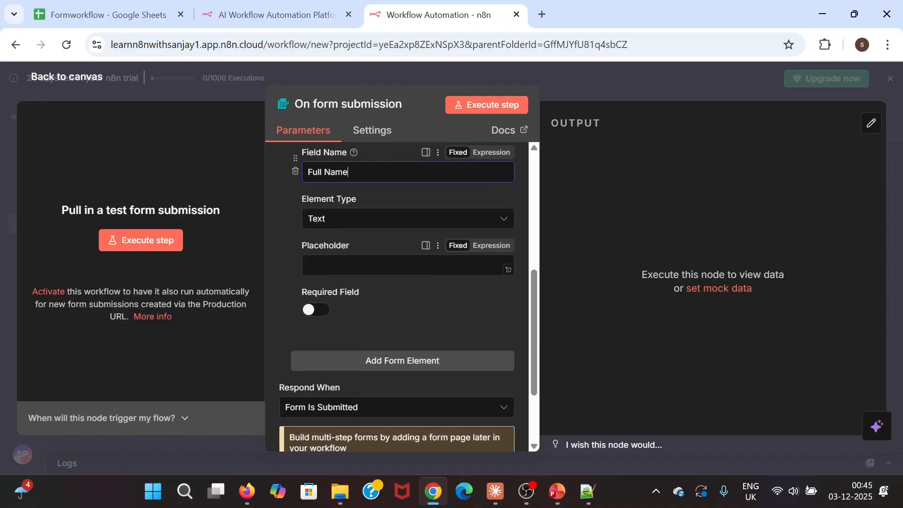
pyautogui.click(316, 309)
pyautogui.click(393, 361)
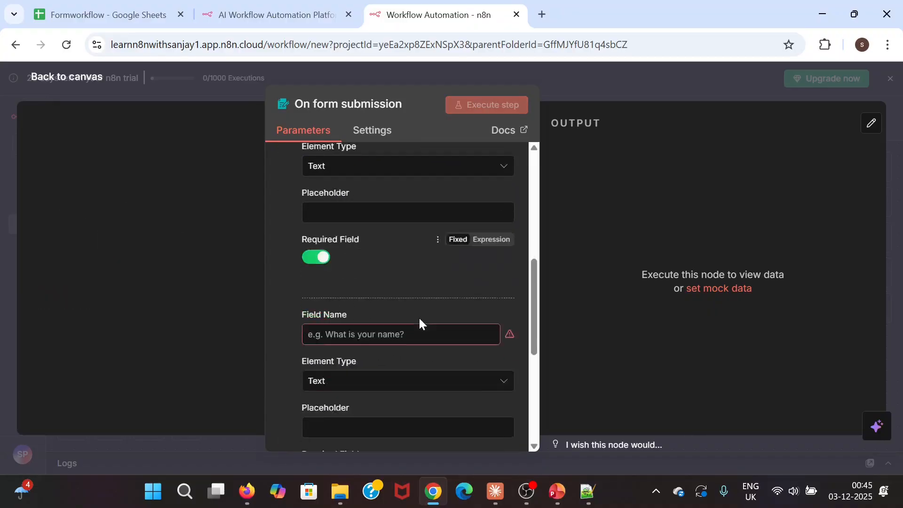
pyautogui.scroll(-2, 420, 320)
pyautogui.click(365, 247)
pyautogui.write('Email Address')
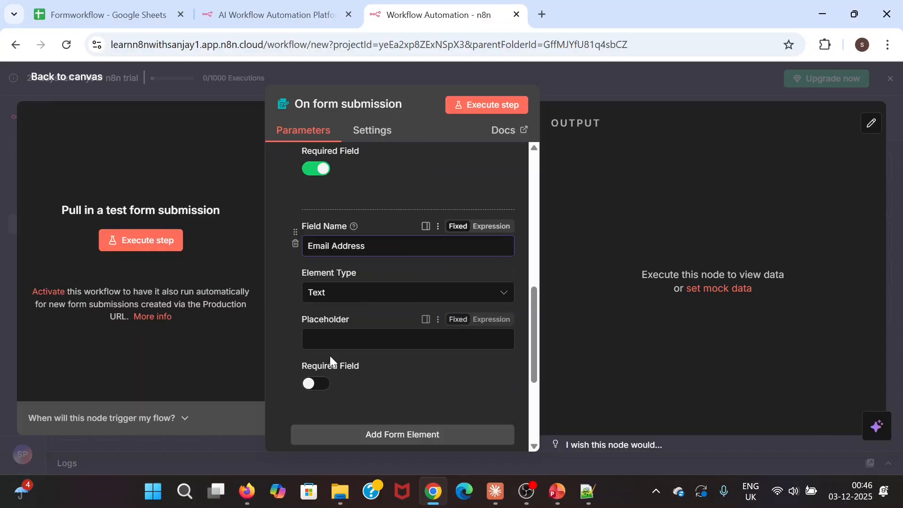
pyautogui.scroll(-2, 367, 316)
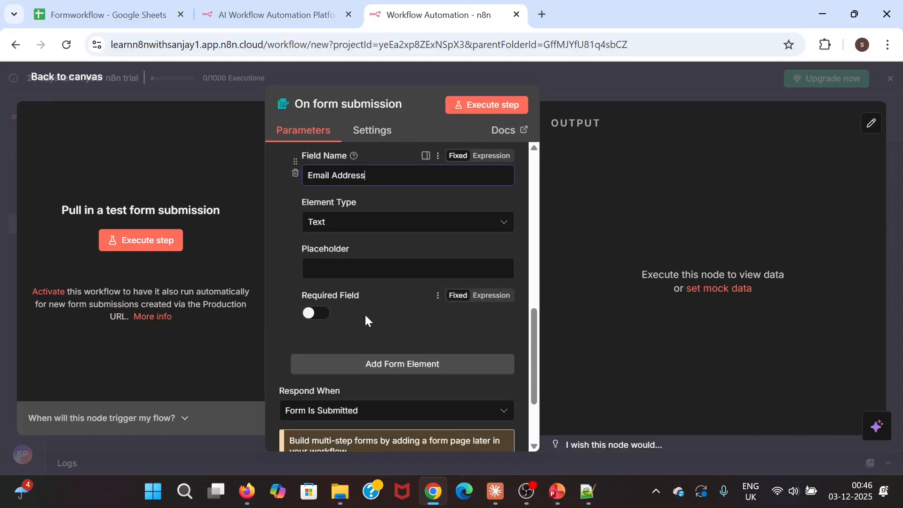
pyautogui.click(323, 321)
pyautogui.scroll(-2, 391, 297)
# - Add a 'Phone number' field of type Number, followed by a fourth empty form element
pyautogui.click(396, 298)
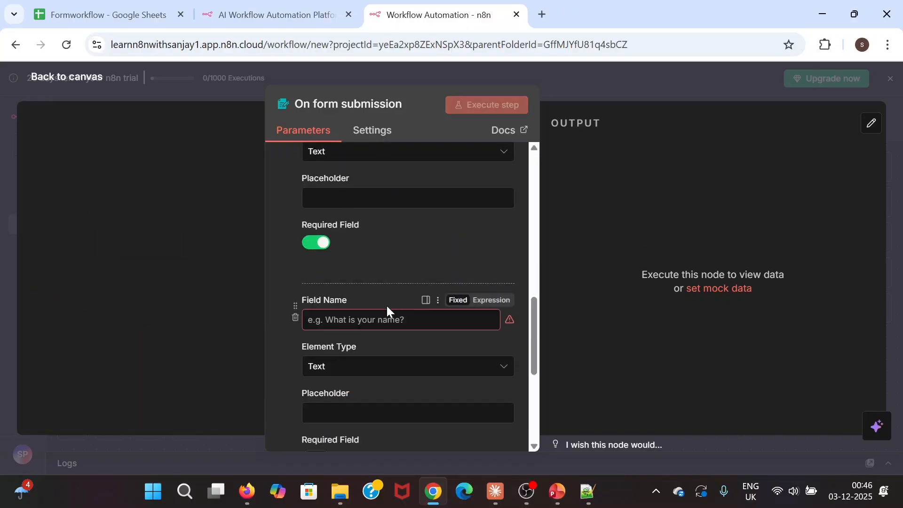
pyautogui.scroll(-2, 378, 258)
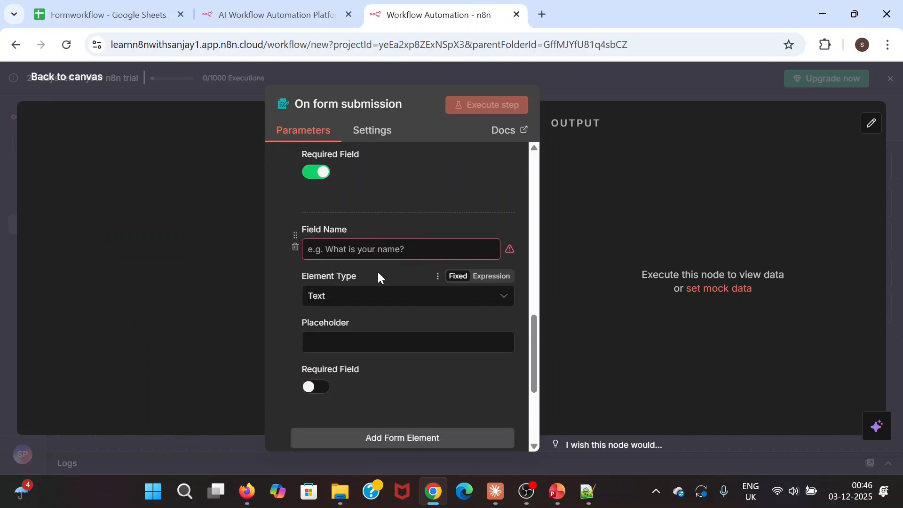
pyautogui.click(370, 249)
pyautogui.write('Pho')
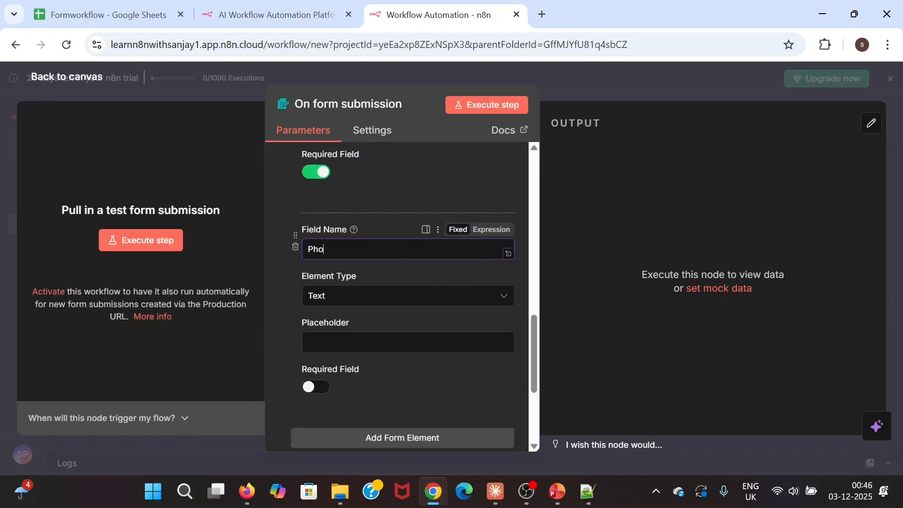
pyautogui.write('ne number')
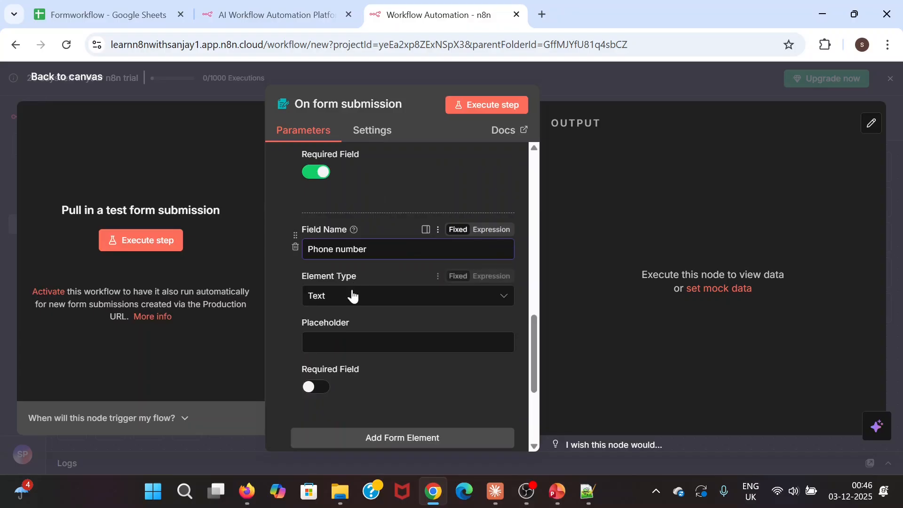
pyautogui.click(395, 297)
pyautogui.scroll(-2, 359, 210)
pyautogui.click(359, 192)
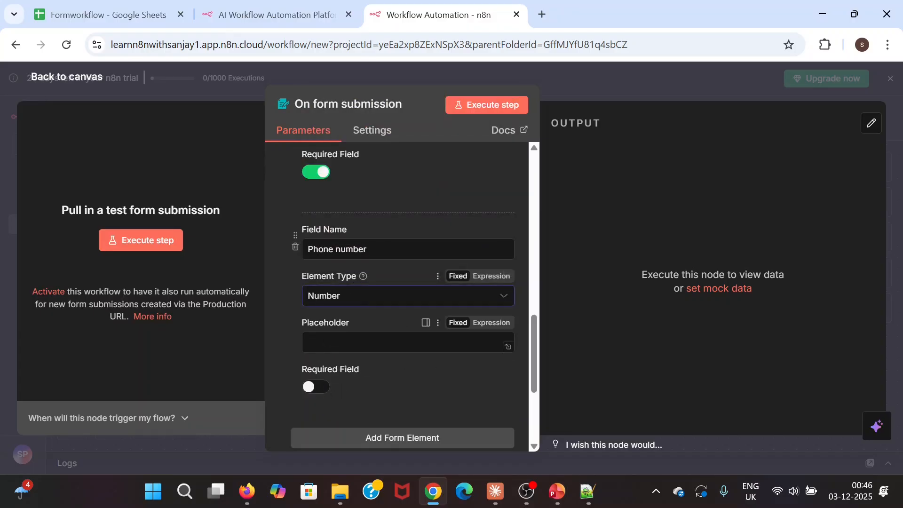
pyautogui.scroll(-2, 393, 375)
pyautogui.click(393, 375)
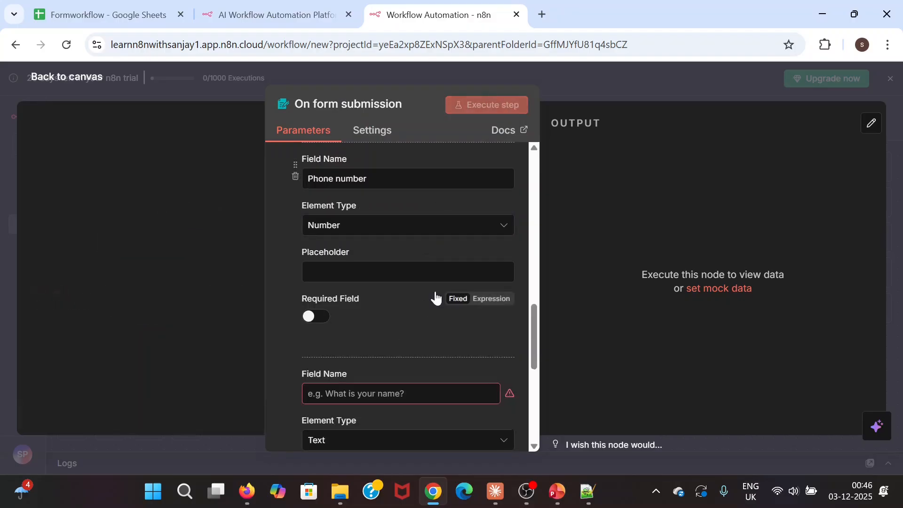
pyautogui.scroll(-4, 433, 298)
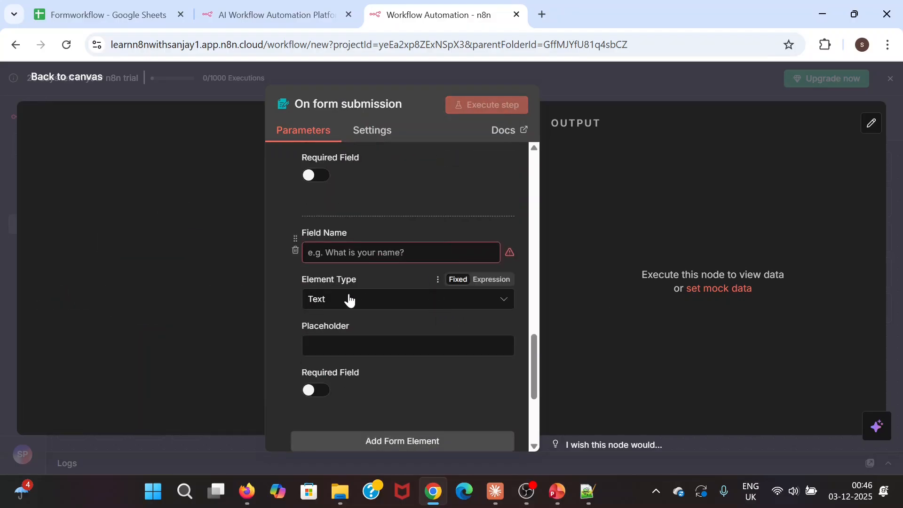
pyautogui.scroll(2, 278, 314)
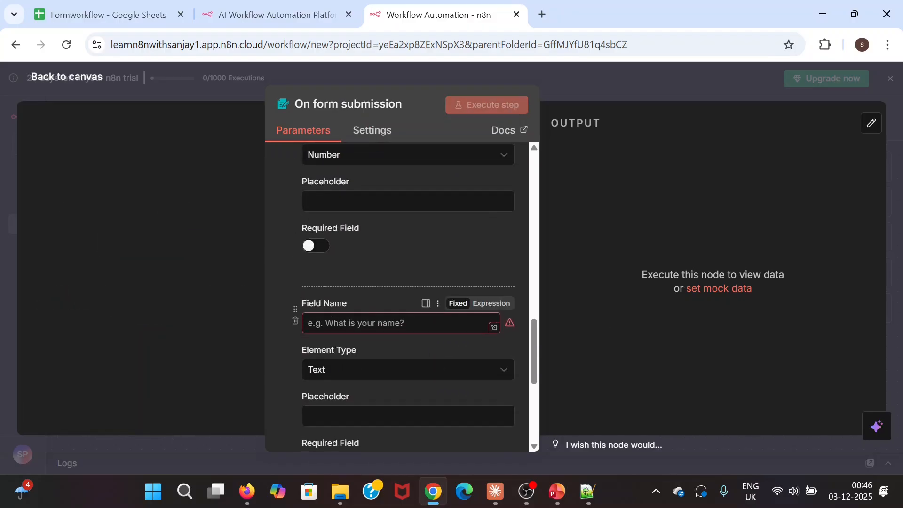
# - Name the fourth field 'Course interested in', correcting its spelling, and make it a Dropdown
pyautogui.click(329, 323)
pyautogui.scroll(2, 426, 263)
pyautogui.scroll(-2, 426, 264)
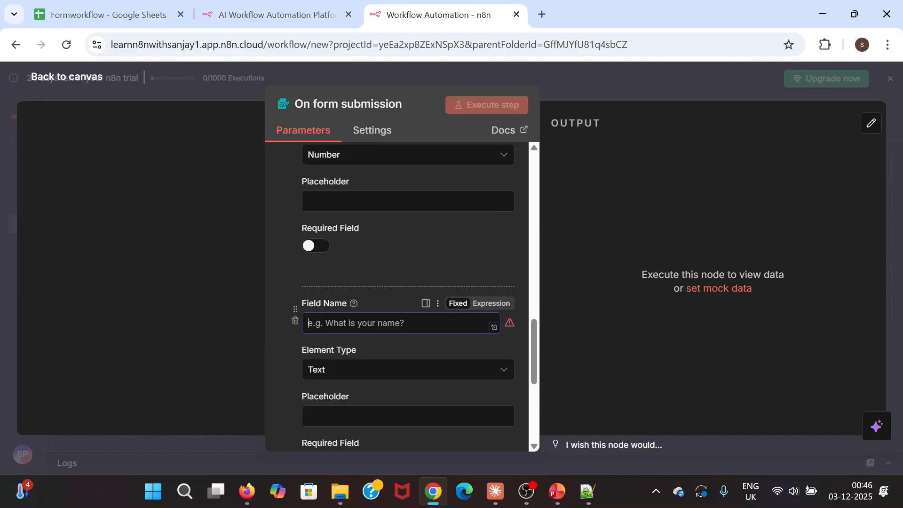
pyautogui.write('Course intersetd in')
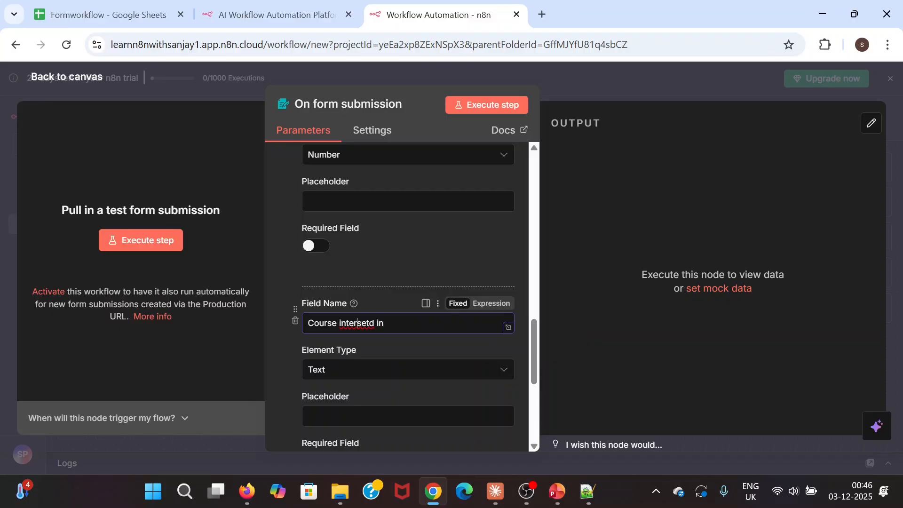
pyautogui.rightClick(358, 323)
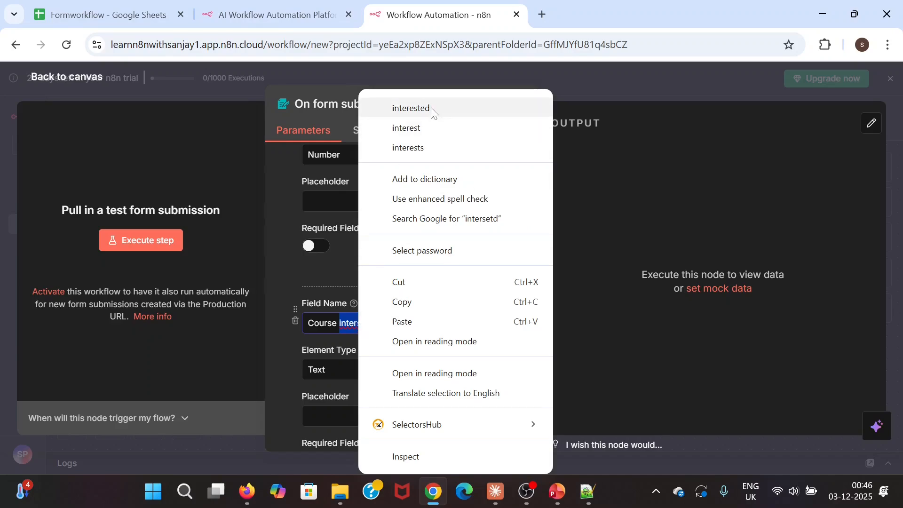
pyautogui.click(393, 108)
pyautogui.click(371, 375)
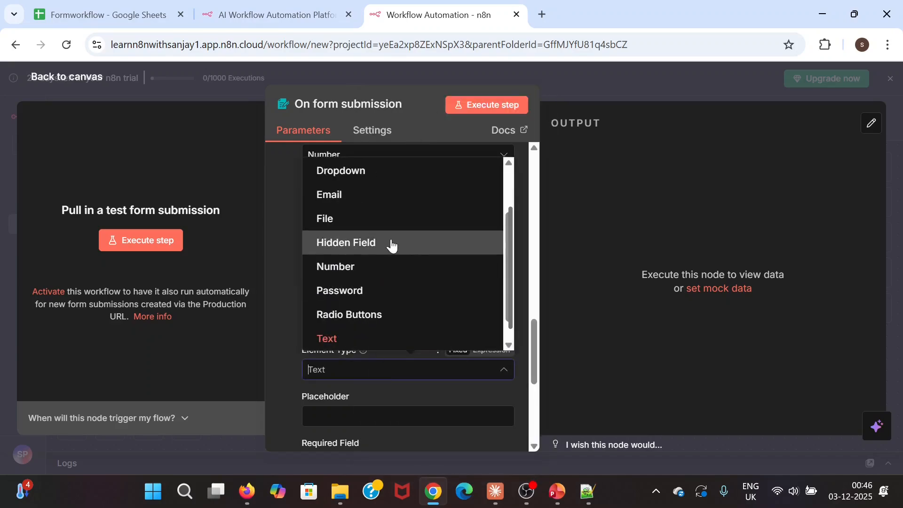
pyautogui.click(365, 172)
pyautogui.scroll(-2, 422, 334)
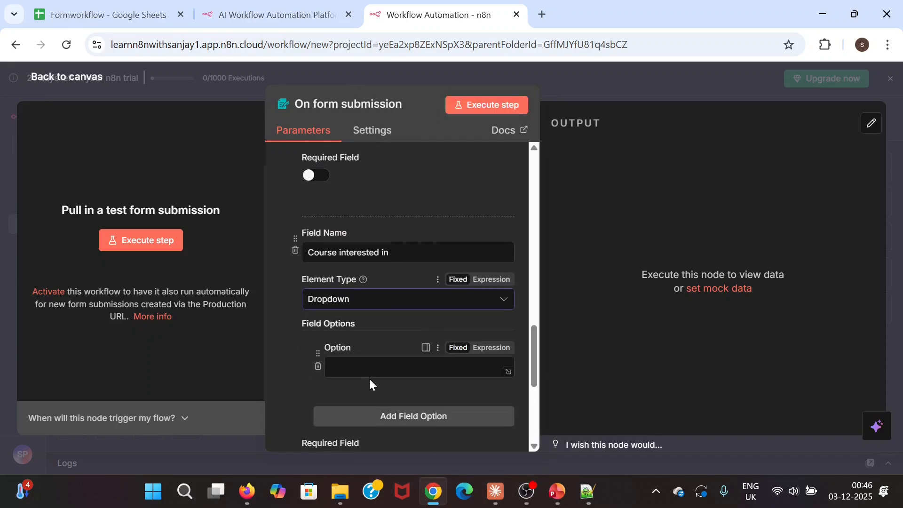
# - Add dropdown options Web Development, AI and ML, Software Testing and Cloud computing
pyautogui.click(368, 372)
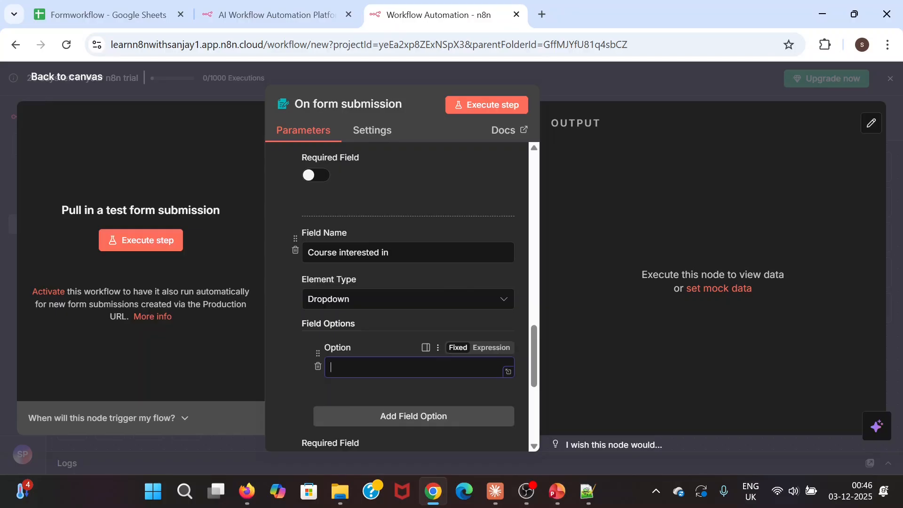
pyautogui.write('Web Development')
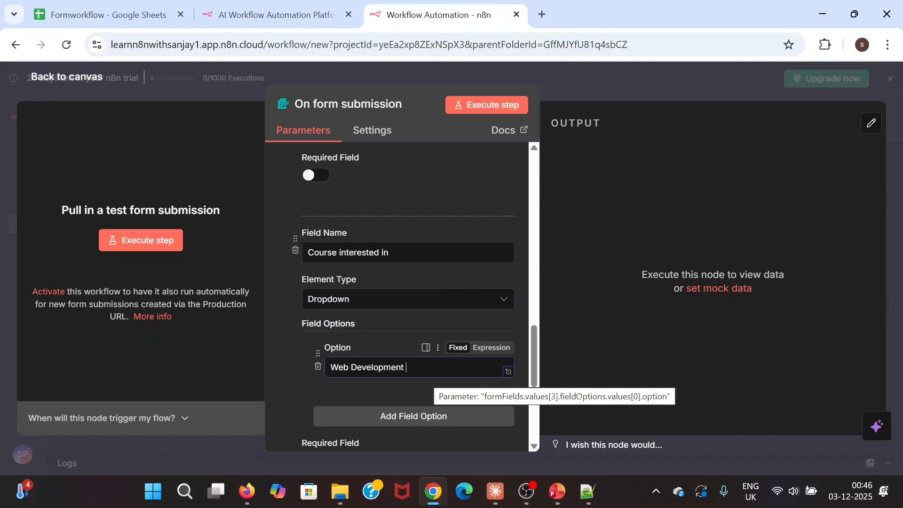
pyautogui.click(414, 414)
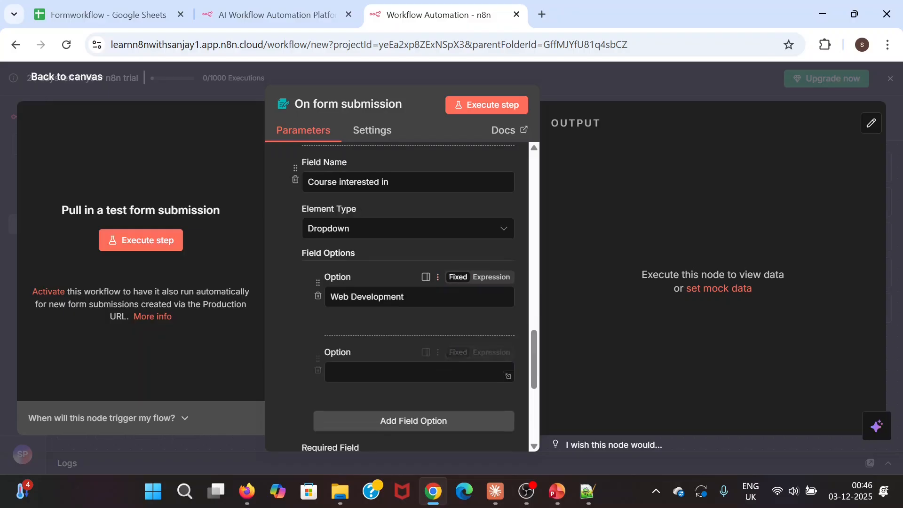
pyautogui.write('A')
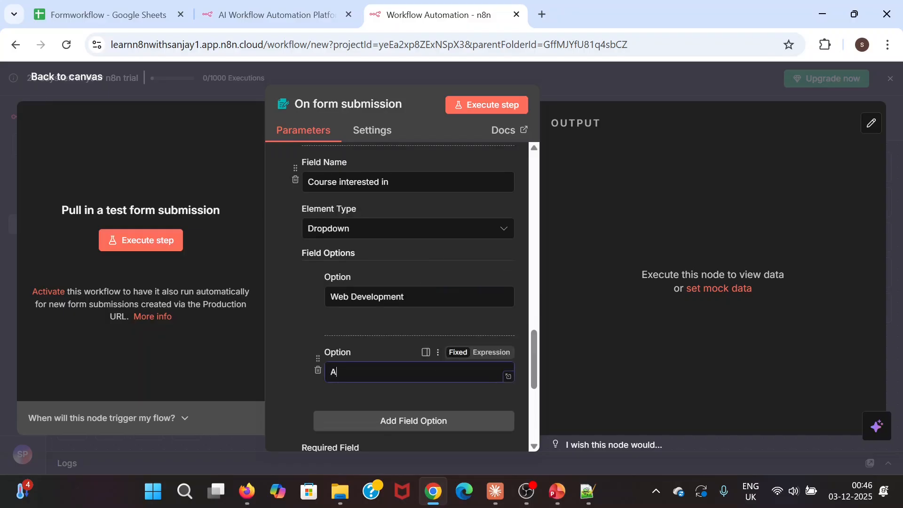
pyautogui.write('I and ML')
pyautogui.scroll(-3, 402, 351)
pyautogui.click(405, 281)
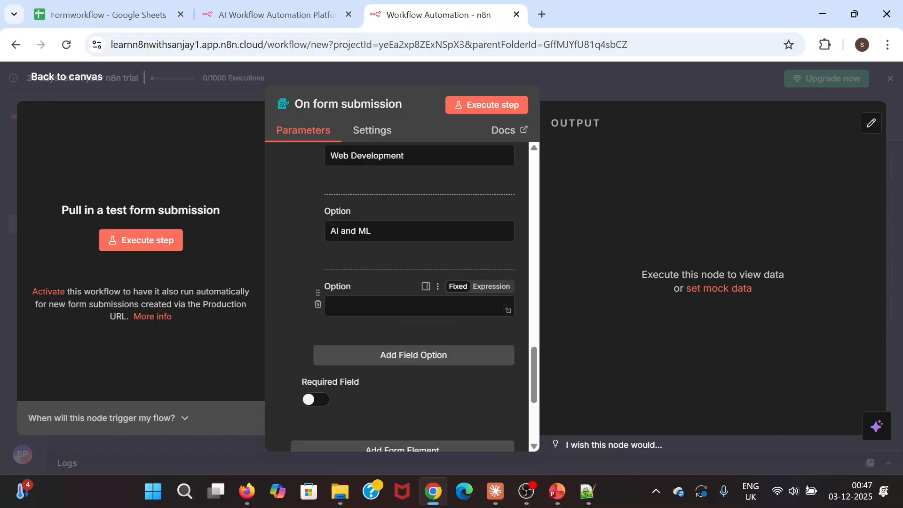
pyautogui.write('Software')
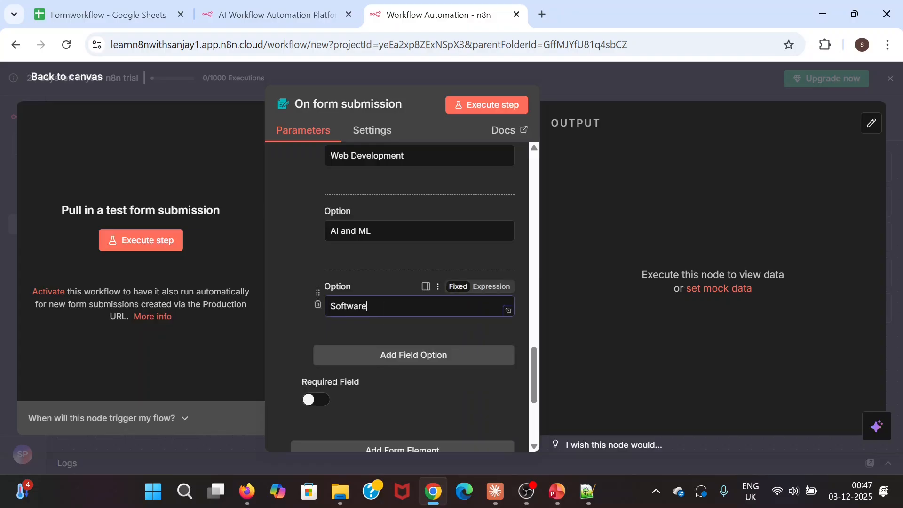
pyautogui.write(' Testing')
pyautogui.click(365, 356)
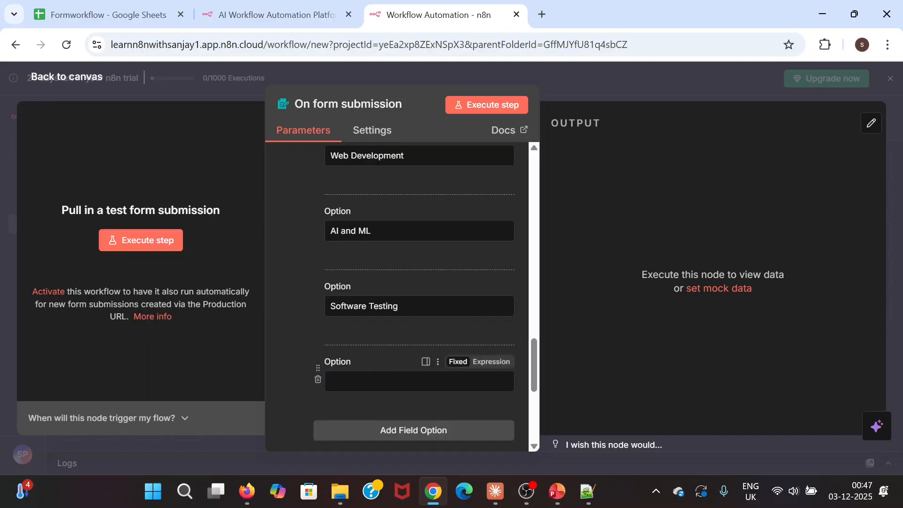
pyautogui.write('Cloud ')
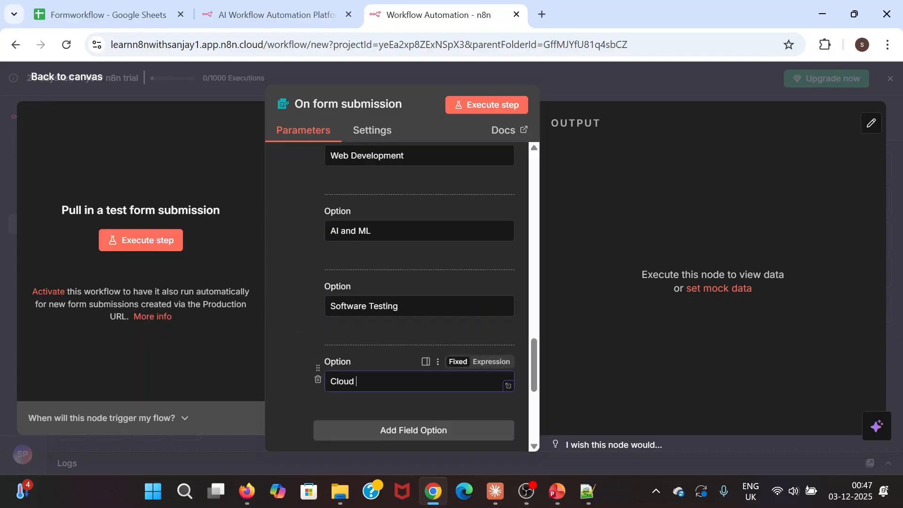
pyautogui.write('computing')
pyautogui.scroll(-2, 364, 379)
pyautogui.scroll(-1, 364, 379)
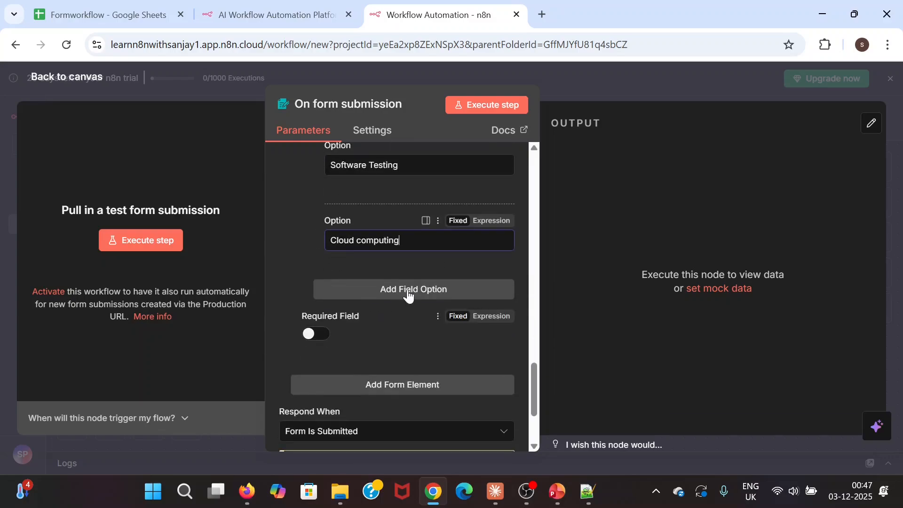
# - Add 'App development' and 'Other' options and make the course question required
pyautogui.click(414, 288)
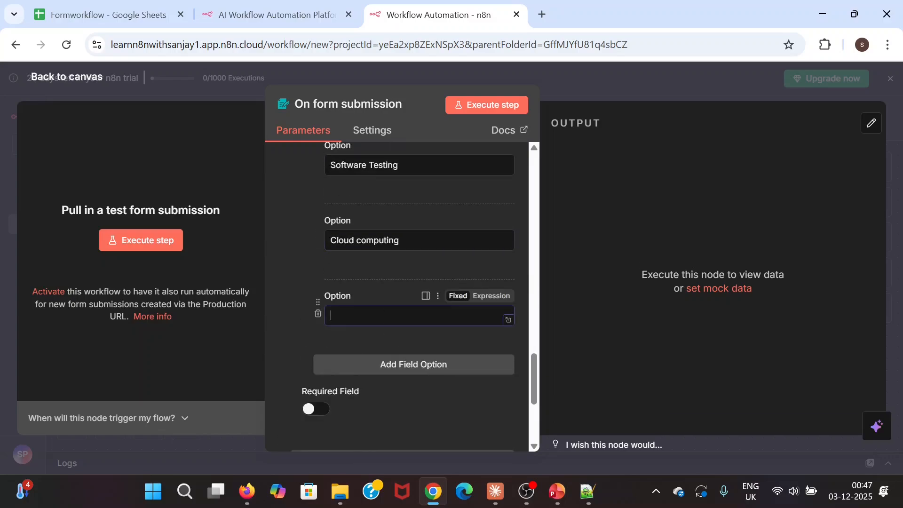
pyautogui.write('App development')
pyautogui.click(343, 338)
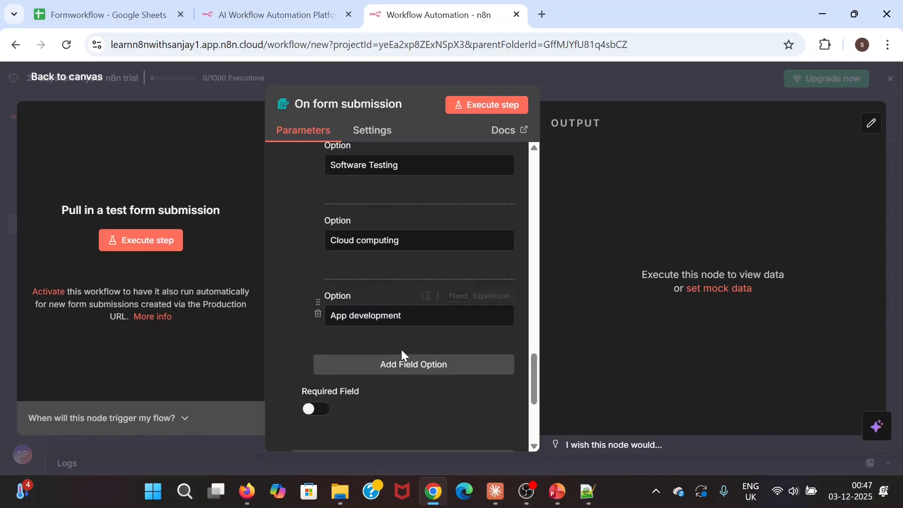
pyautogui.scroll(-2, 301, 343)
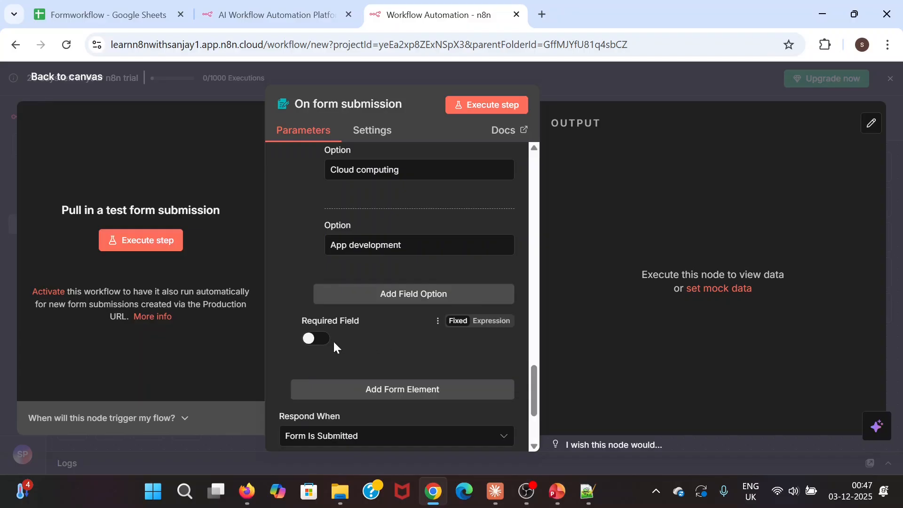
pyautogui.click(324, 344)
pyautogui.click(393, 292)
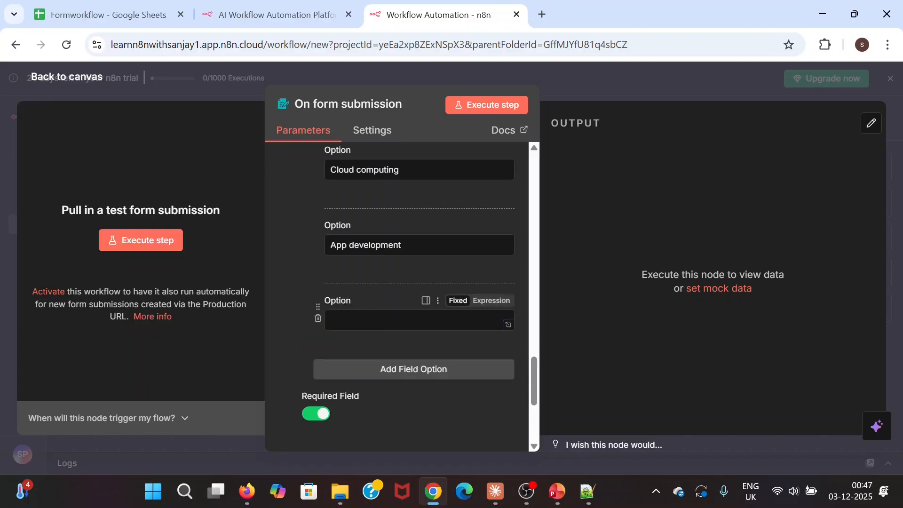
pyautogui.write('Not sure')
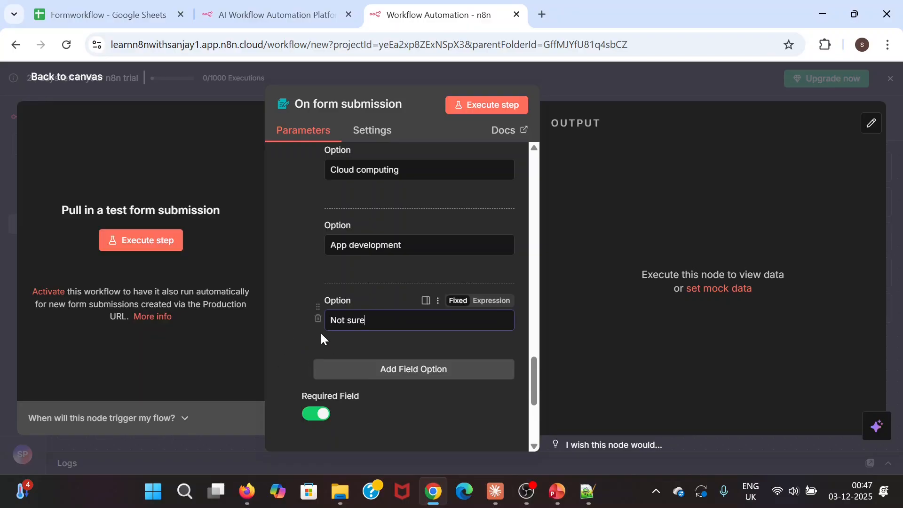
pyautogui.hotkey('ctrl', 'a')
pyautogui.write('other')
pyautogui.click(354, 351)
pyautogui.scroll(-2, 353, 345)
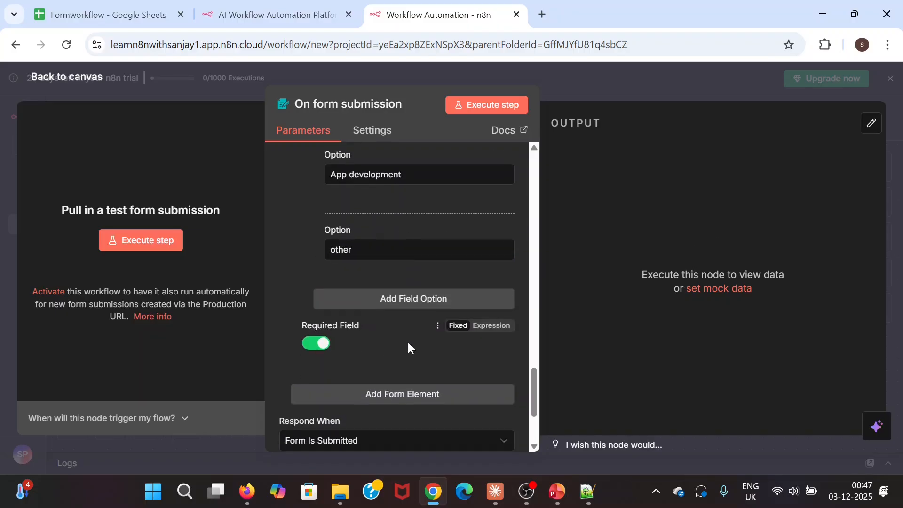
pyautogui.click(333, 250)
pyautogui.press('BackSpace')
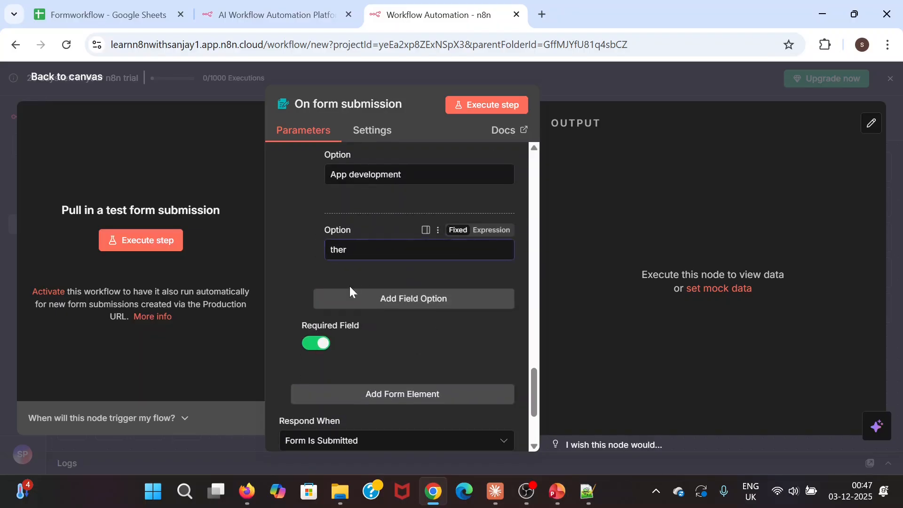
pyautogui.write('O')
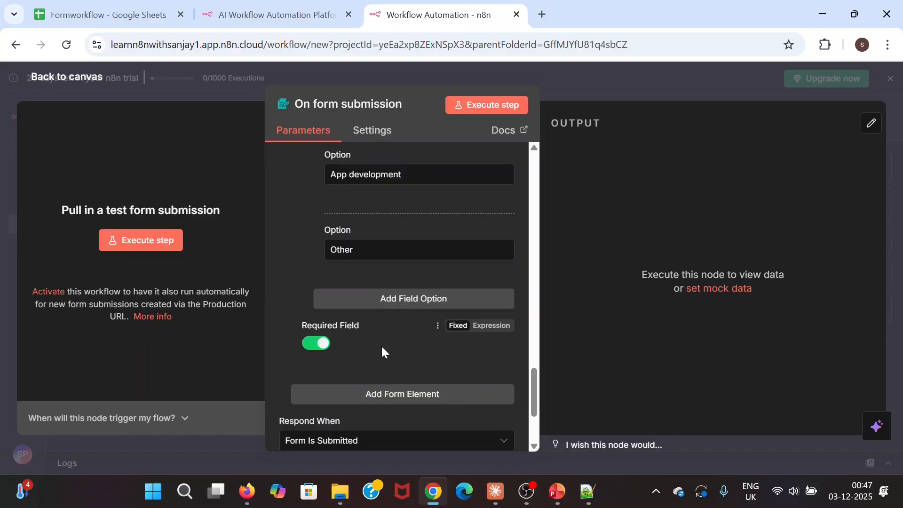
pyautogui.scroll(-2, 382, 352)
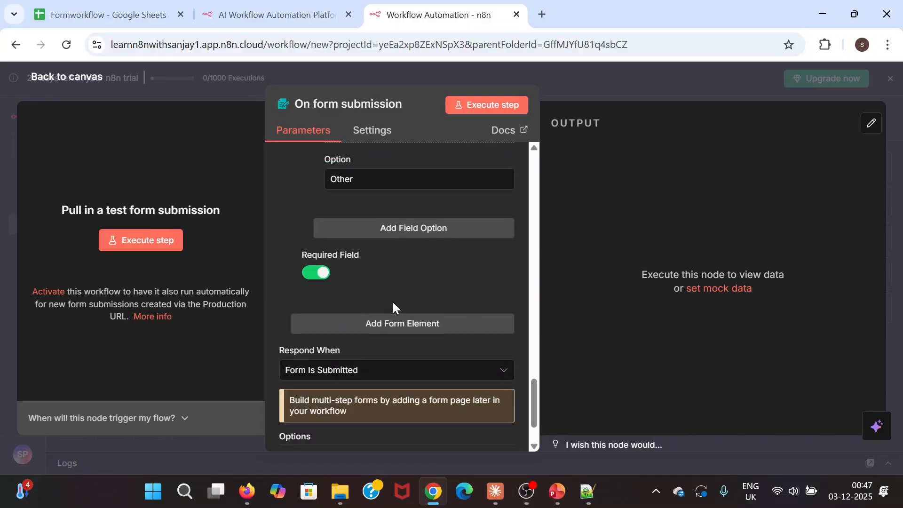
# - Add a 'Your message' form field of type Textarea
pyautogui.click(410, 325)
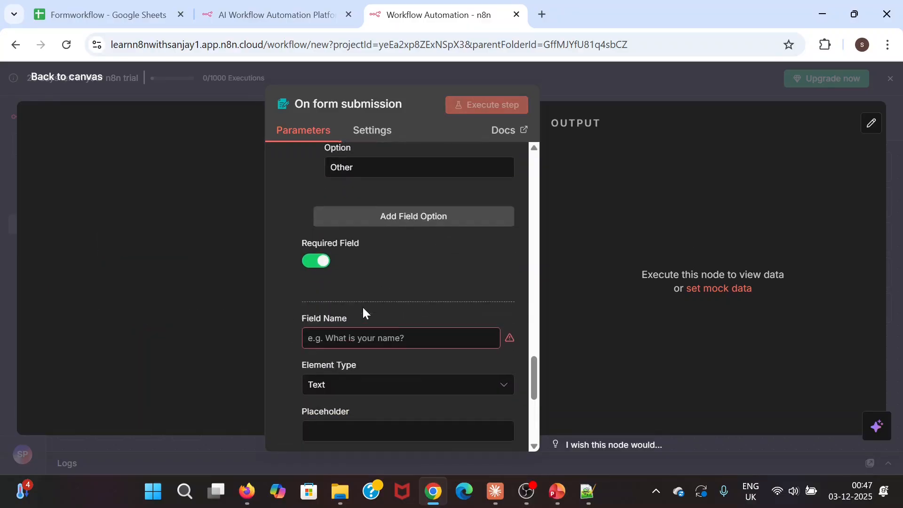
pyautogui.scroll(-1, 363, 310)
pyautogui.click(362, 279)
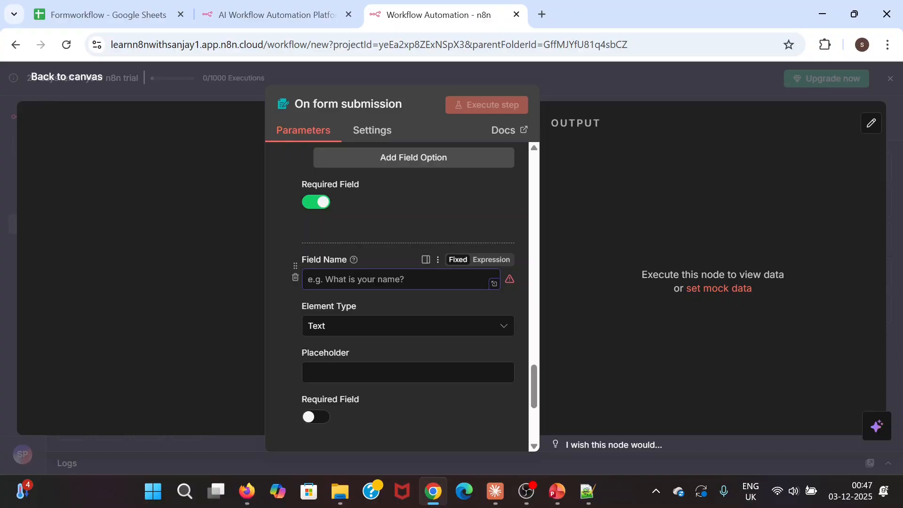
pyautogui.write('Yur')
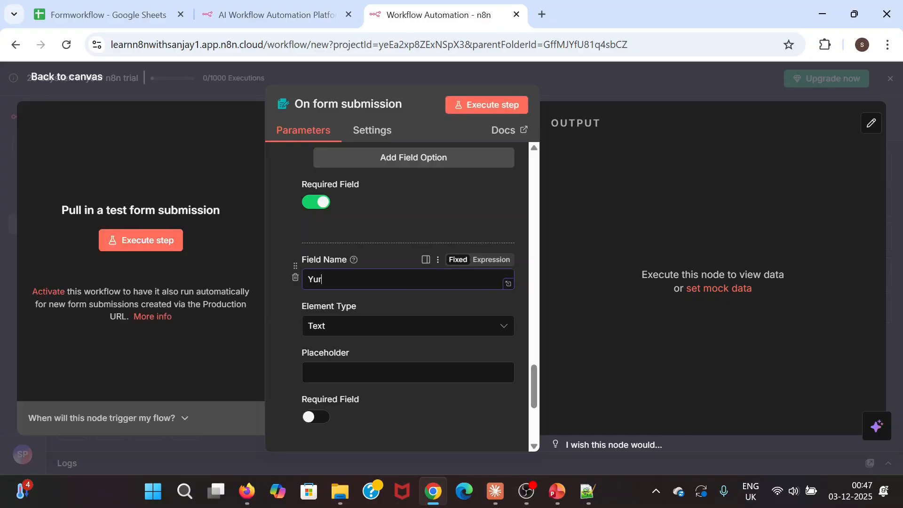
pyautogui.write('our message')
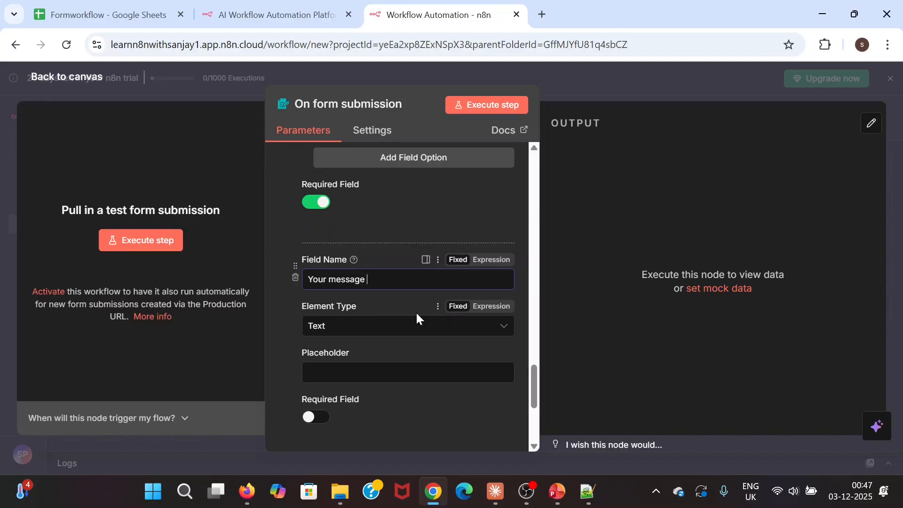
pyautogui.click(398, 332)
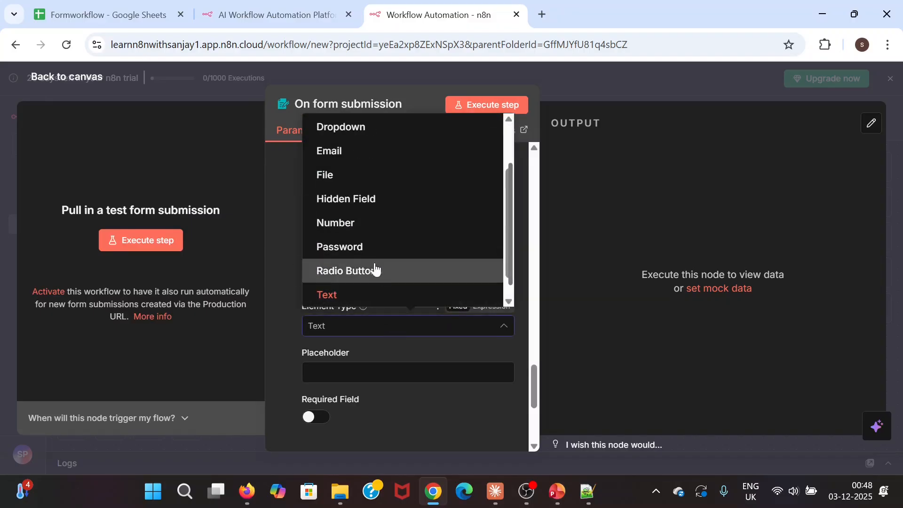
pyautogui.scroll(-1, 373, 216)
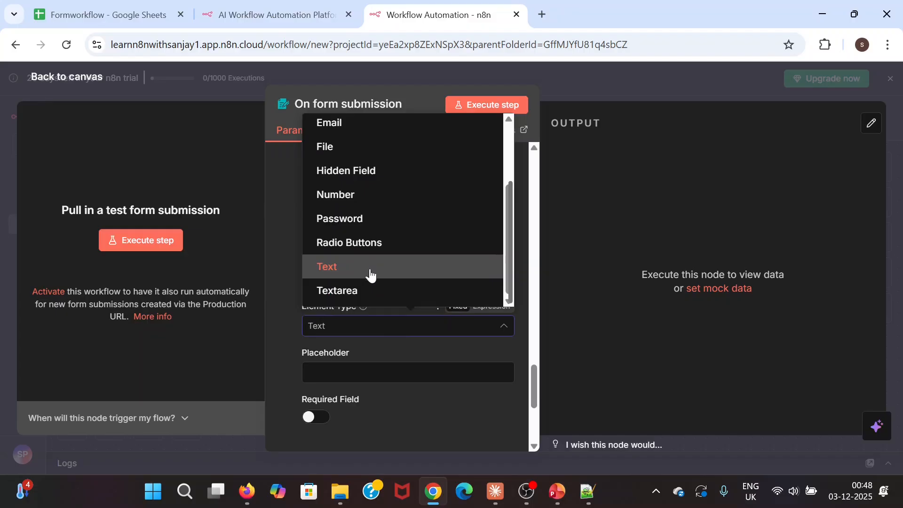
pyautogui.click(364, 301)
# - Give it the placeholder 'Tell us what would you like to know' and save the workflow
pyautogui.click(402, 372)
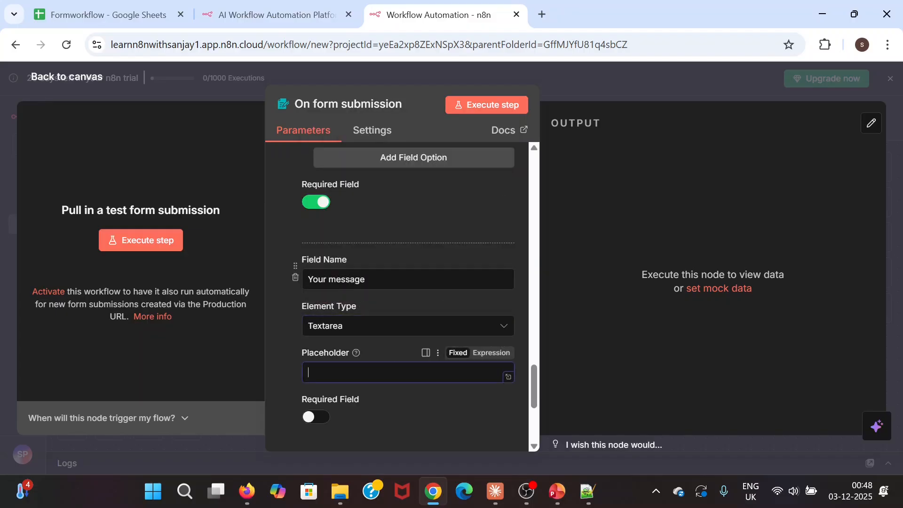
pyautogui.write('Te')
pyautogui.press('BackSpace')
pyautogui.press('BackSpace')
pyautogui.write('Tell us k')
pyautogui.press('BackSpace')
pyautogui.write('what would you')
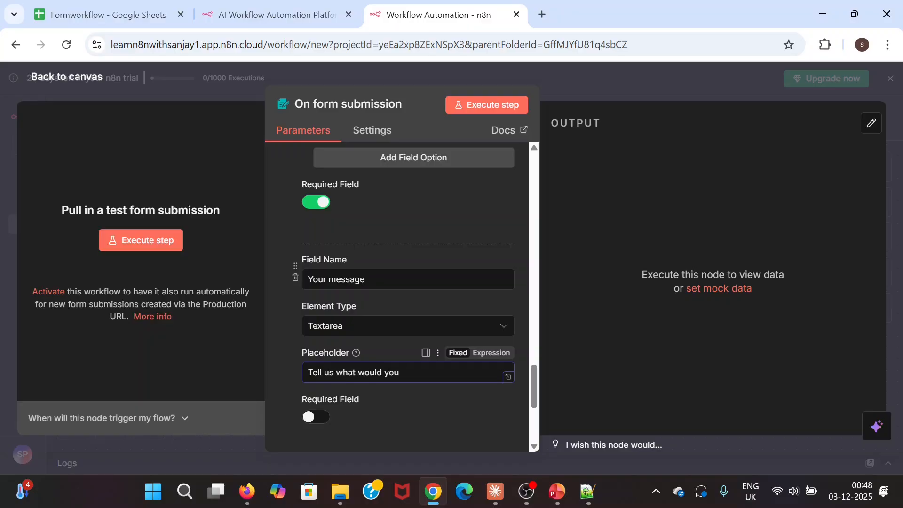
pyautogui.write(' klike to know')
pyautogui.click(397, 409)
pyautogui.scroll(-3, 397, 408)
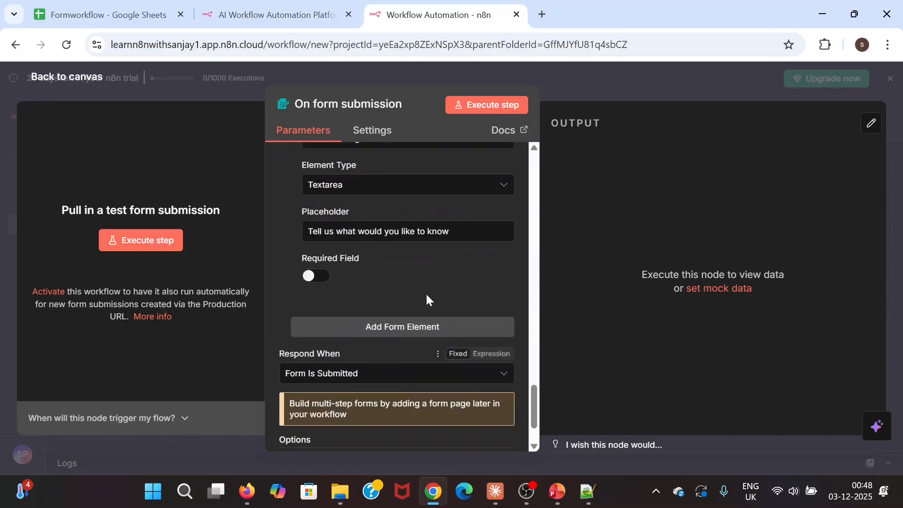
pyautogui.hotkey('ctrl', 's')
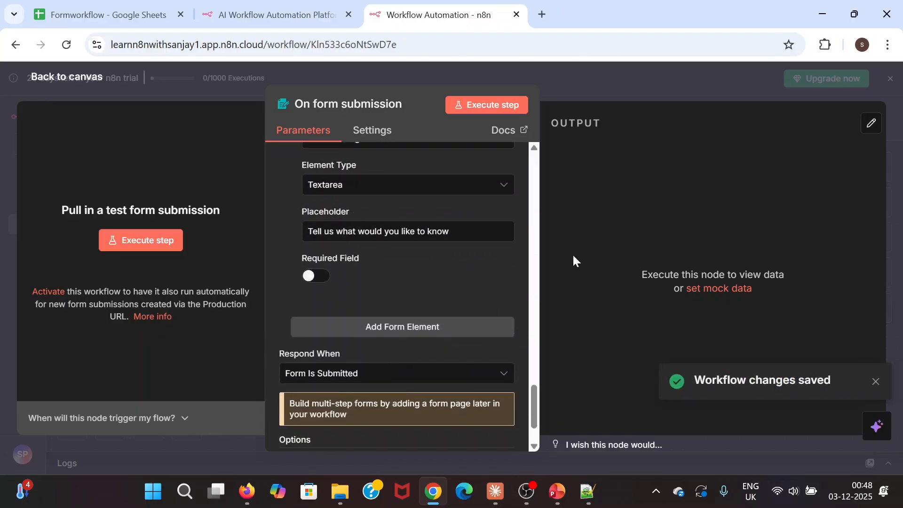
# - Open the test form and fill in a full name, e-mail address and phone number
pyautogui.click(162, 240)
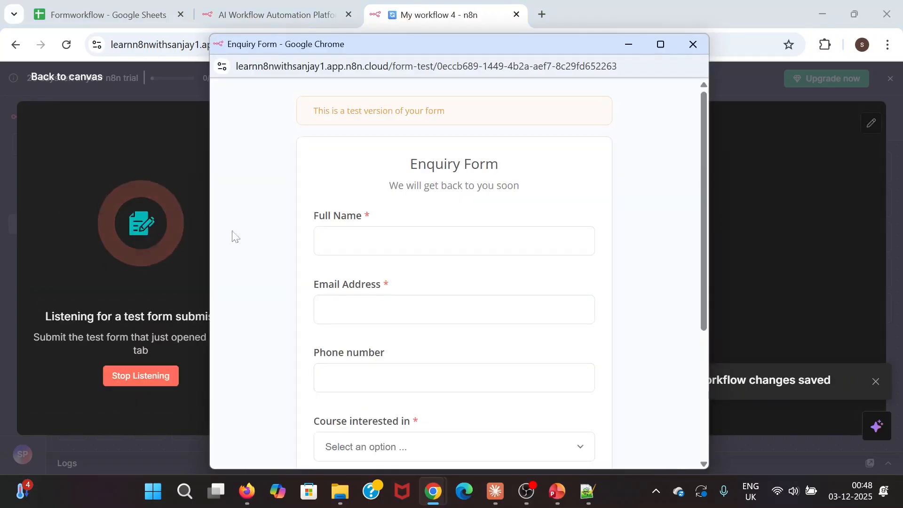
pyautogui.moveTo(407, 164); pyautogui.dragTo(620, 165)
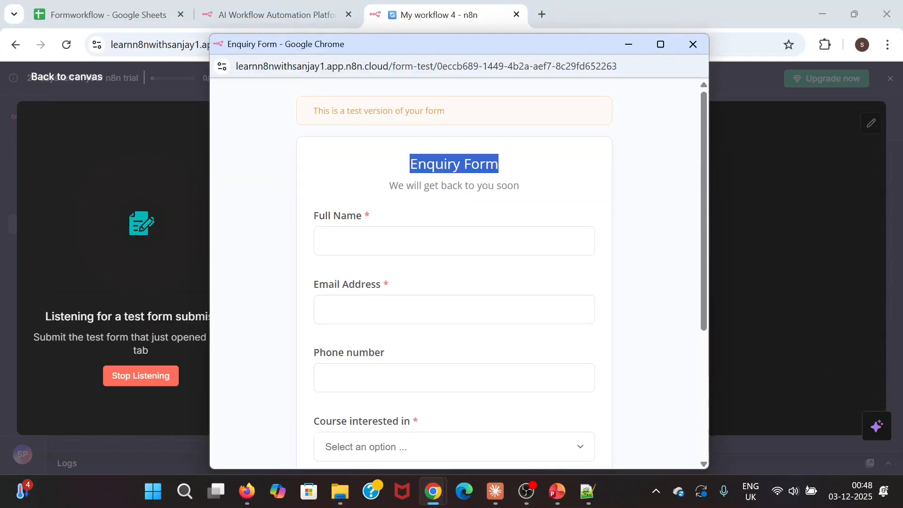
pyautogui.click(425, 205)
pyautogui.click(372, 245)
pyautogui.write('S')
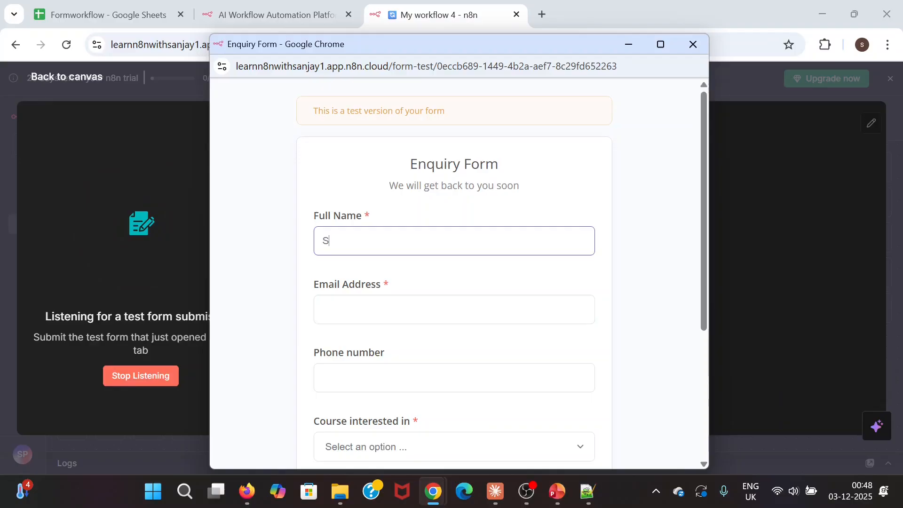
pyautogui.write('anjay G')
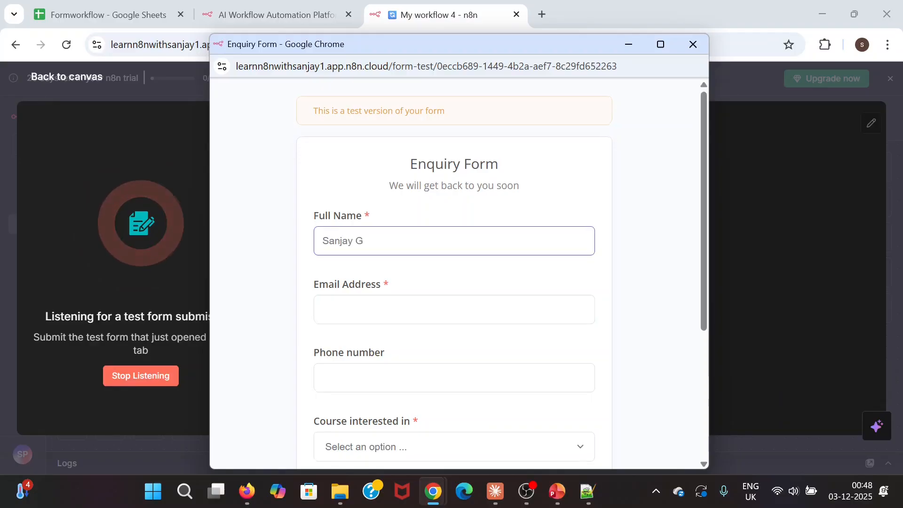
pyautogui.press('Tab')
pyautogui.scroll(-1, 454, 273)
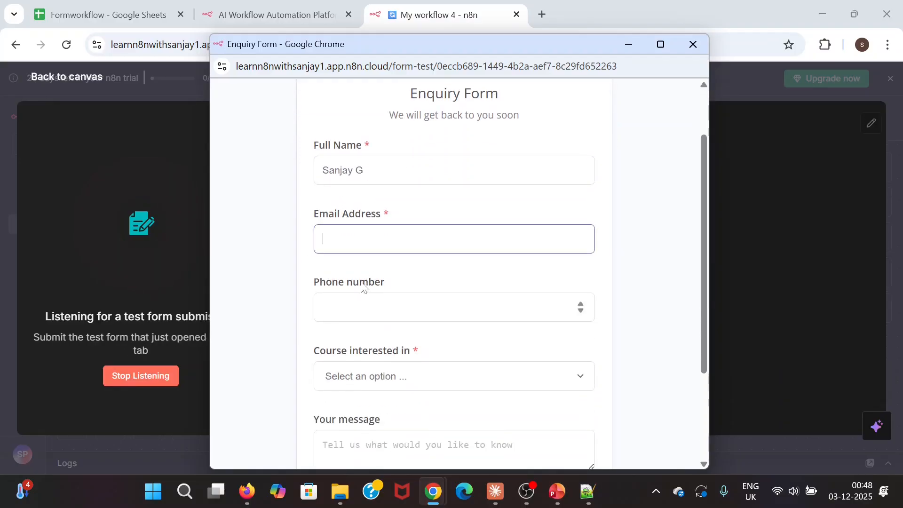
pyautogui.click(588, 492)
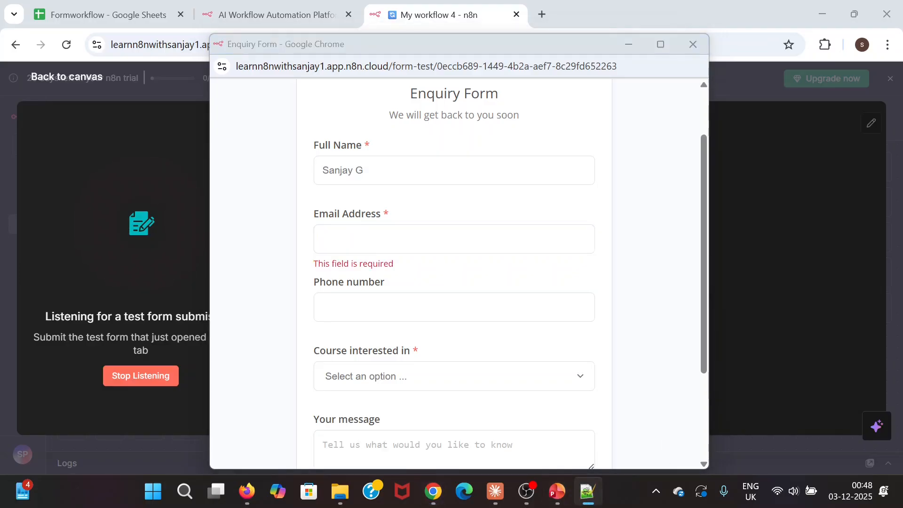
pyautogui.click(535, 111)
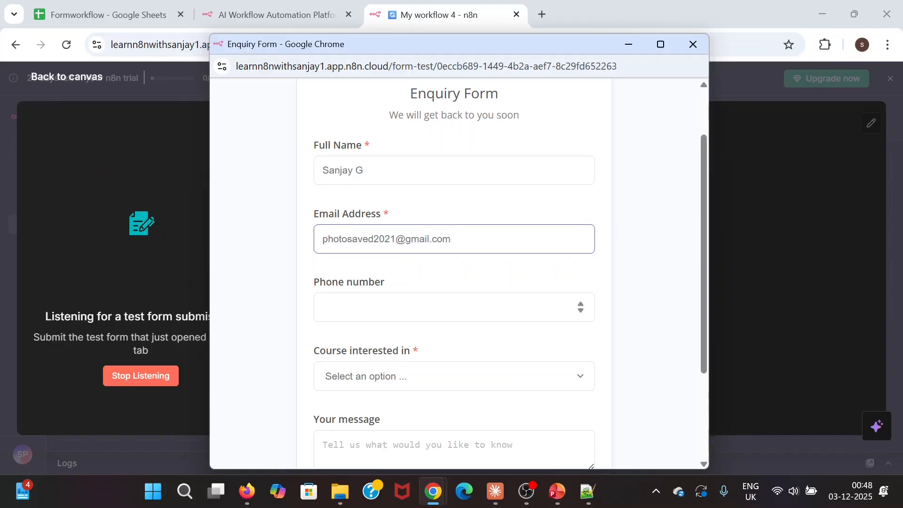
pyautogui.press('Tab')
pyautogui.write('868268681')
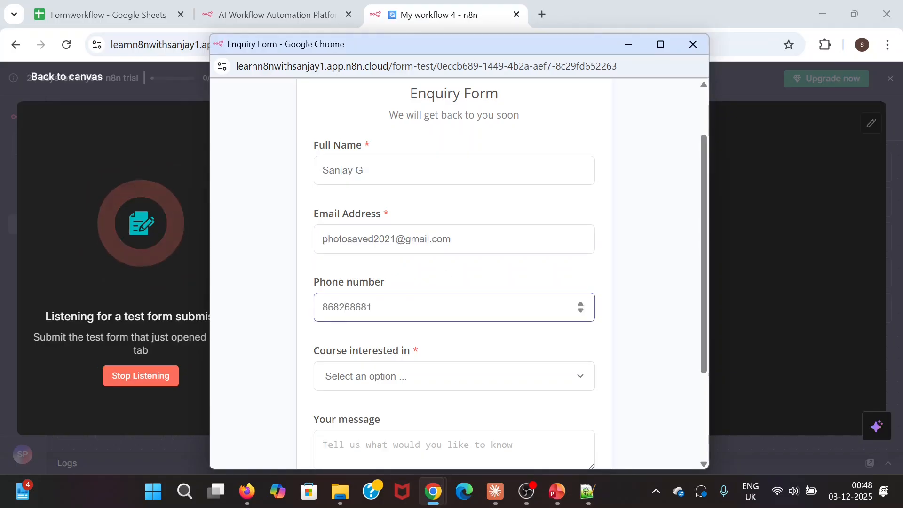
# - Choose the AI and ML course, enter 'What is cost of this course', and submit
pyautogui.click(426, 381)
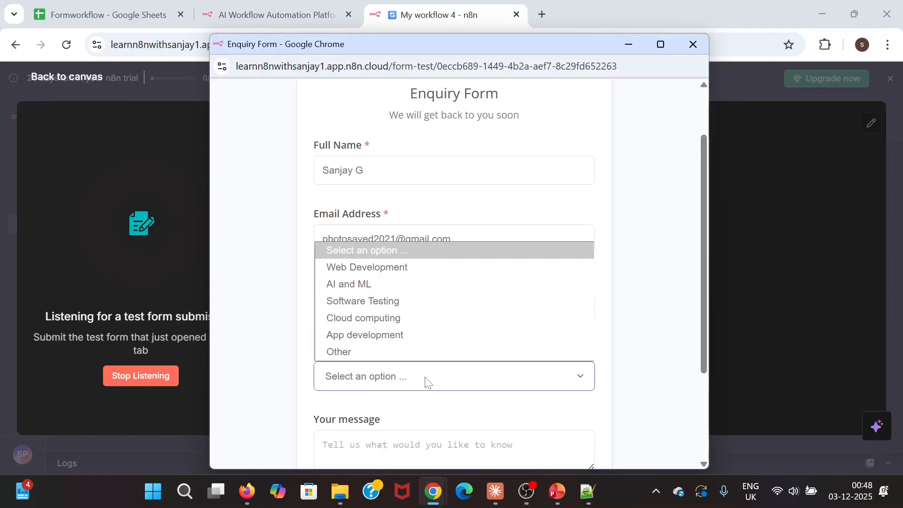
pyautogui.click(348, 285)
pyautogui.scroll(-3, 565, 286)
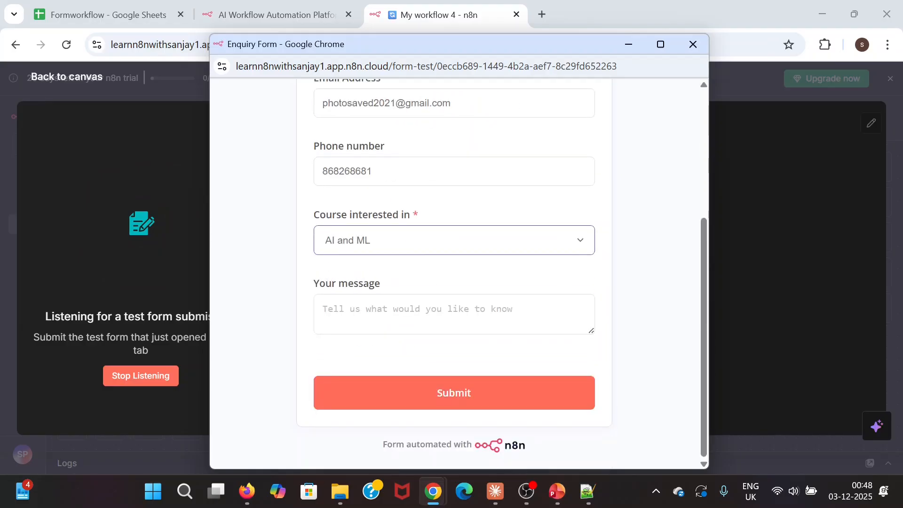
pyautogui.press('Tab')
pyautogui.write('What is c')
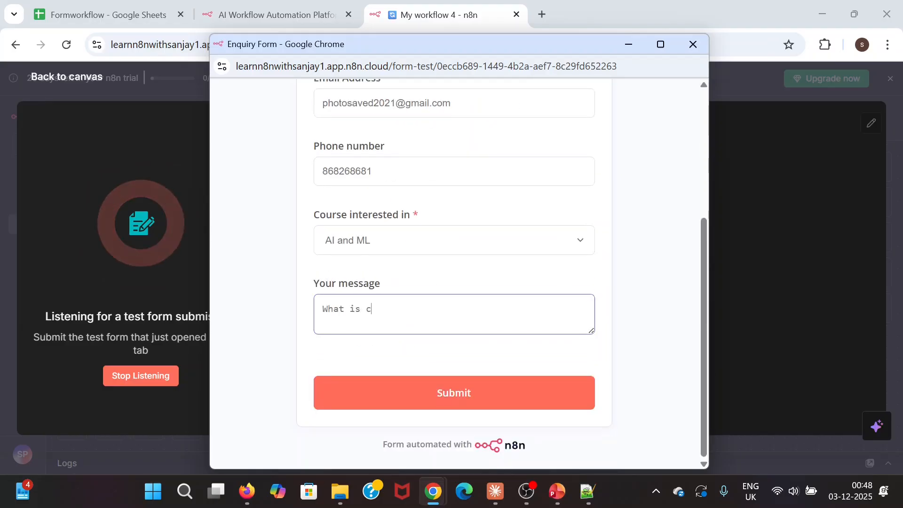
pyautogui.write('ost of thei')
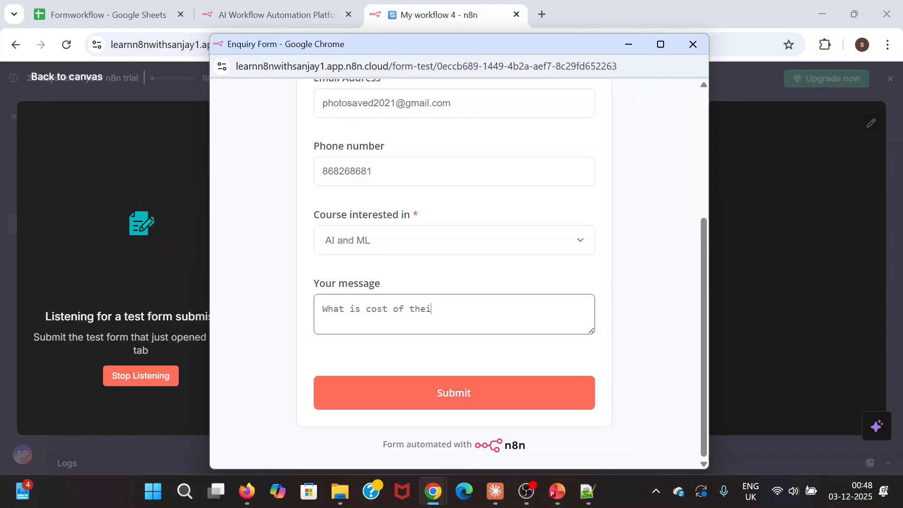
pyautogui.press('BackSpace')
pyautogui.press('BackSpace')
pyautogui.write('is course')
pyautogui.scroll(5, 581, 271)
pyautogui.scroll(-5, 580, 272)
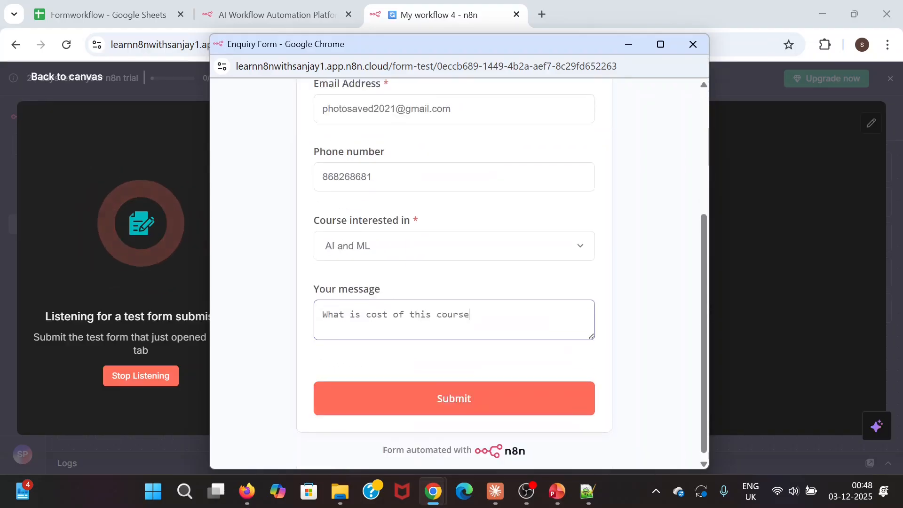
pyautogui.click(460, 386)
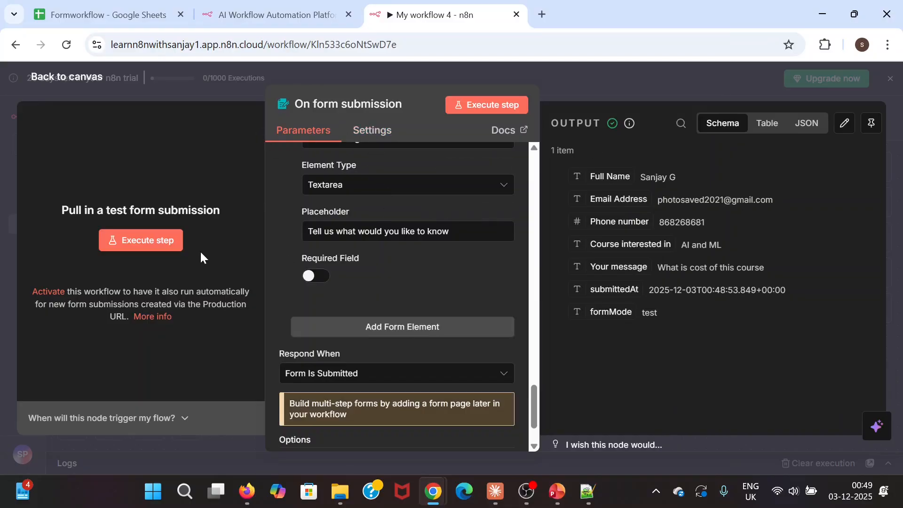
# - Review the form submission in Table, JSON and Schema views, pin it as test data, and return to the canvas
pyautogui.click(768, 128)
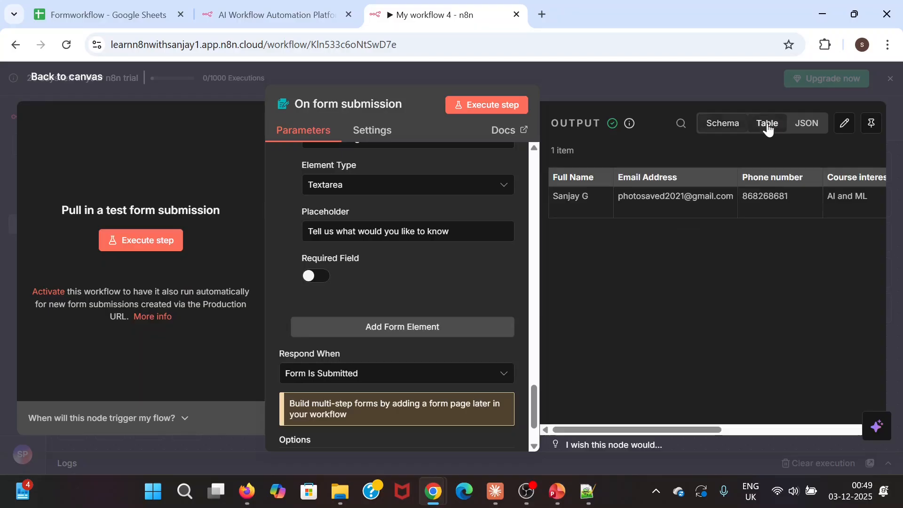
pyautogui.click(808, 129)
pyautogui.click(717, 124)
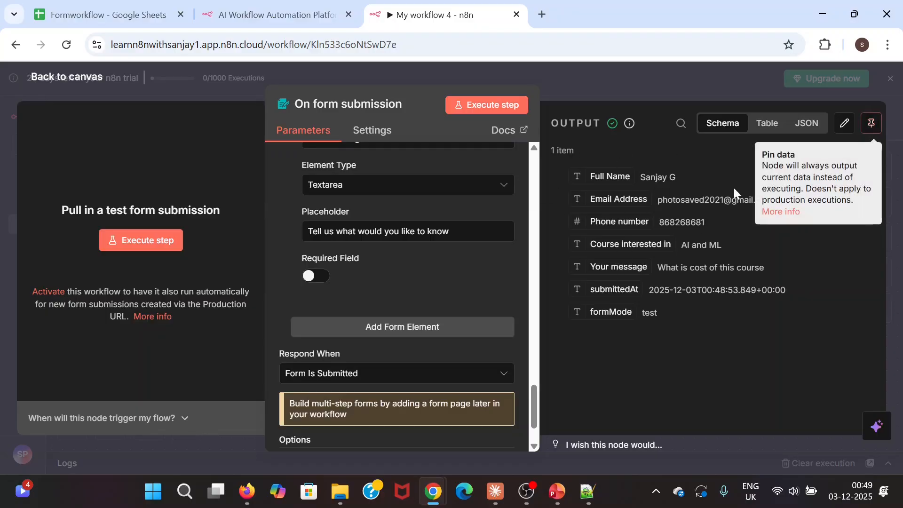
pyautogui.click(871, 127)
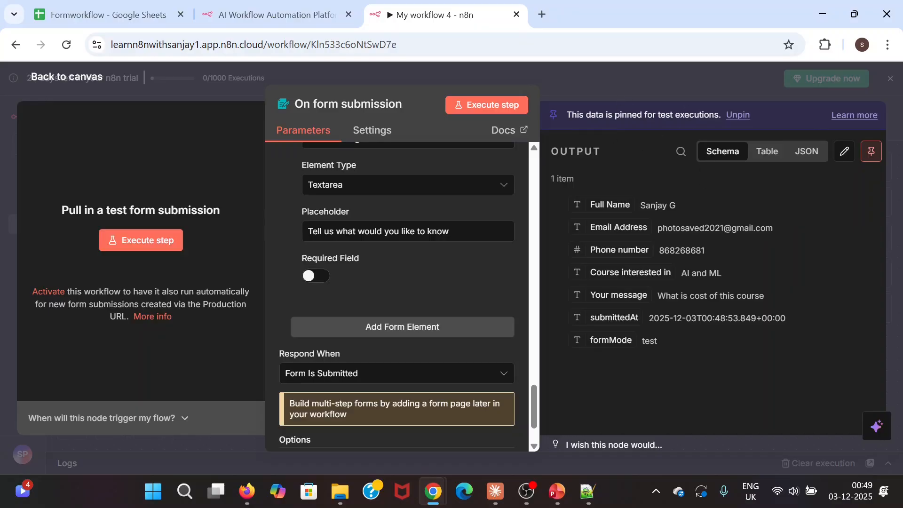
pyautogui.click(692, 350)
pyautogui.click(33, 78)
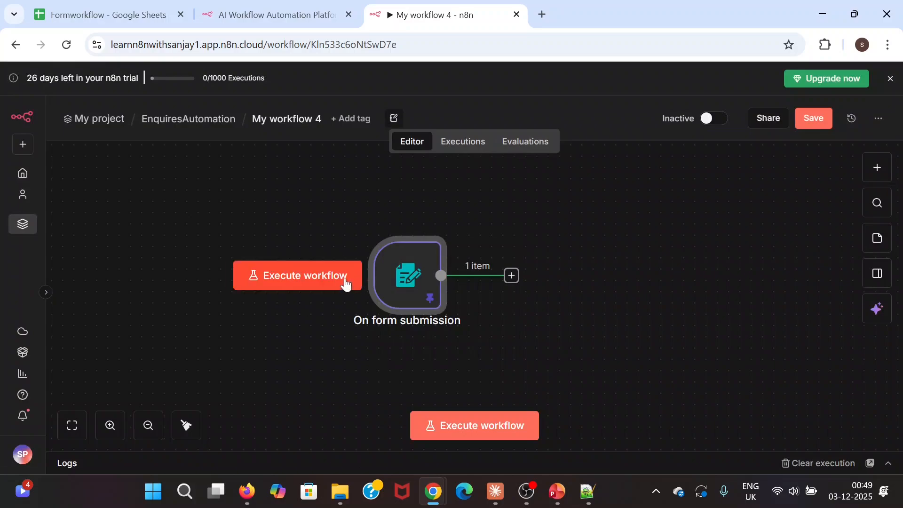
# - Execute the workflow with pinned data, then add a Google Sheets 'Append row in sheet' node after the trigger
pyautogui.click(346, 282)
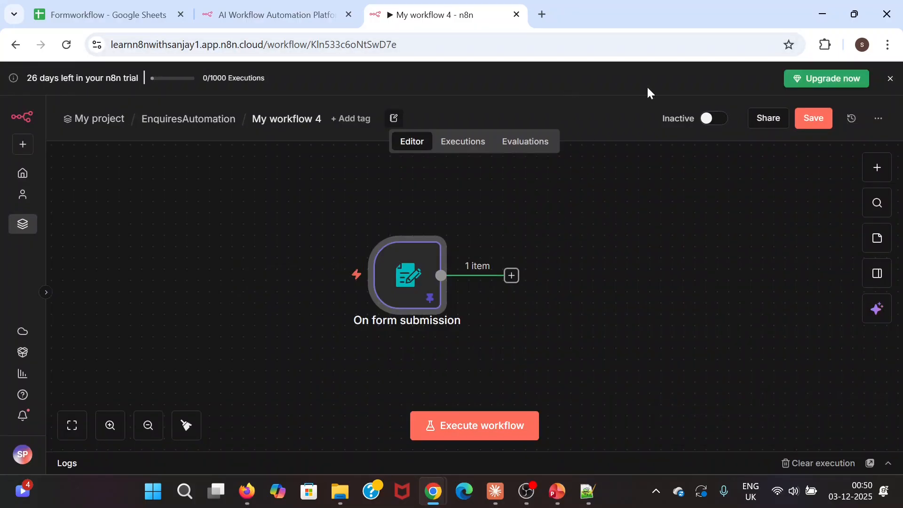
pyautogui.click(512, 276)
pyautogui.write('excel')
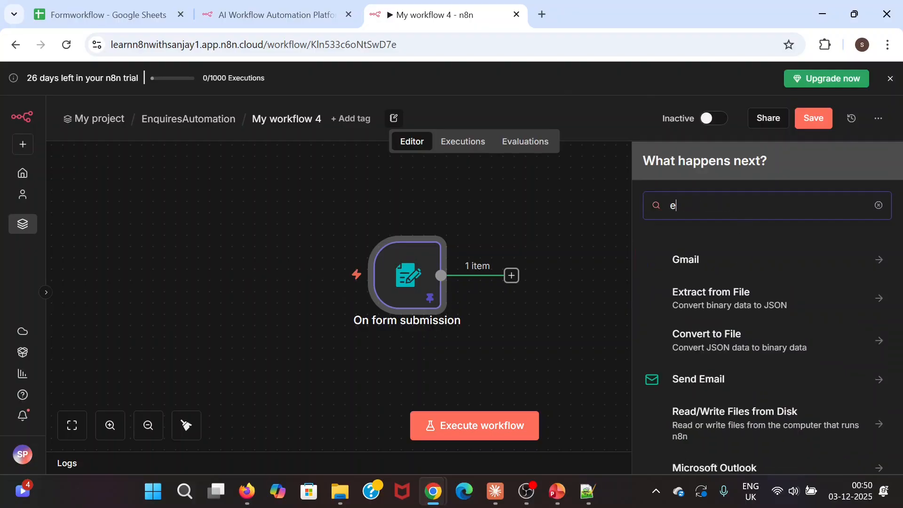
pyautogui.press('BackSpace')
pyautogui.press('BackSpace')
pyautogui.press('BackSpace')
pyautogui.press('BackSpace')
pyautogui.press('BackSpace')
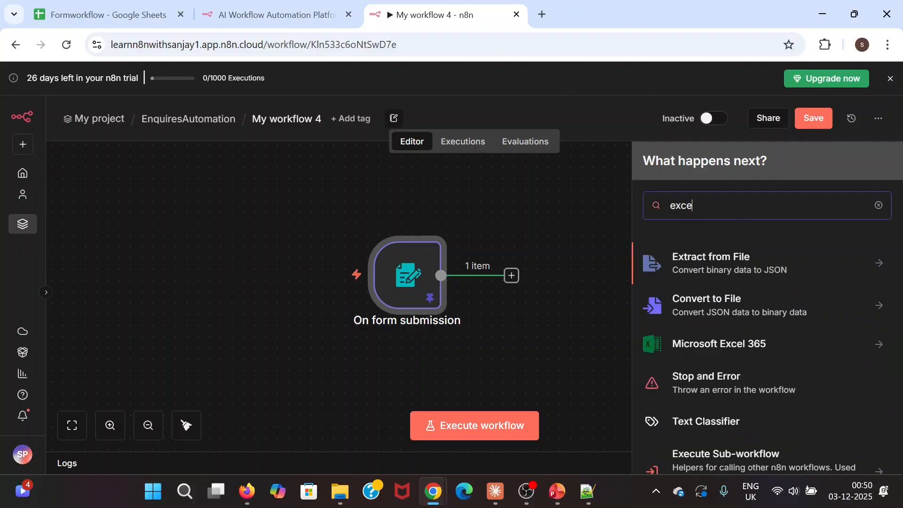
pyautogui.write('goog')
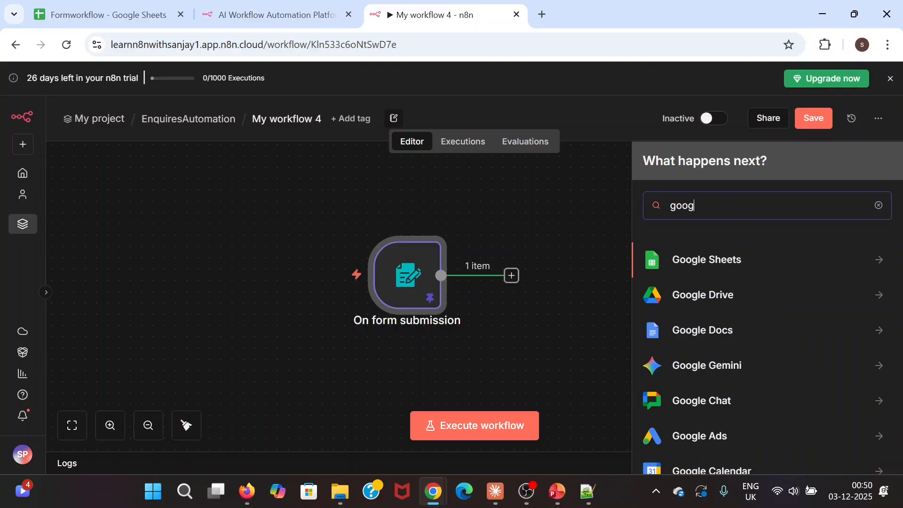
pyautogui.click(726, 259)
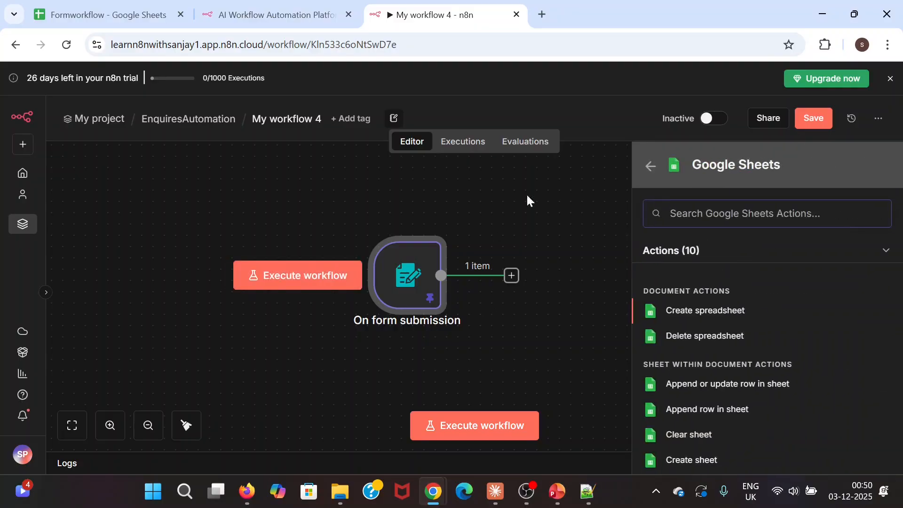
pyautogui.scroll(-3, 763, 290)
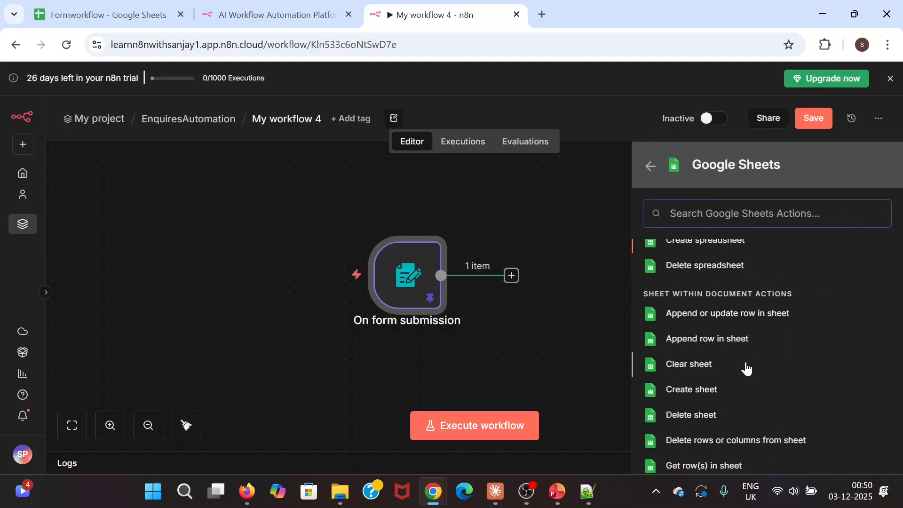
pyautogui.scroll(2, 773, 390)
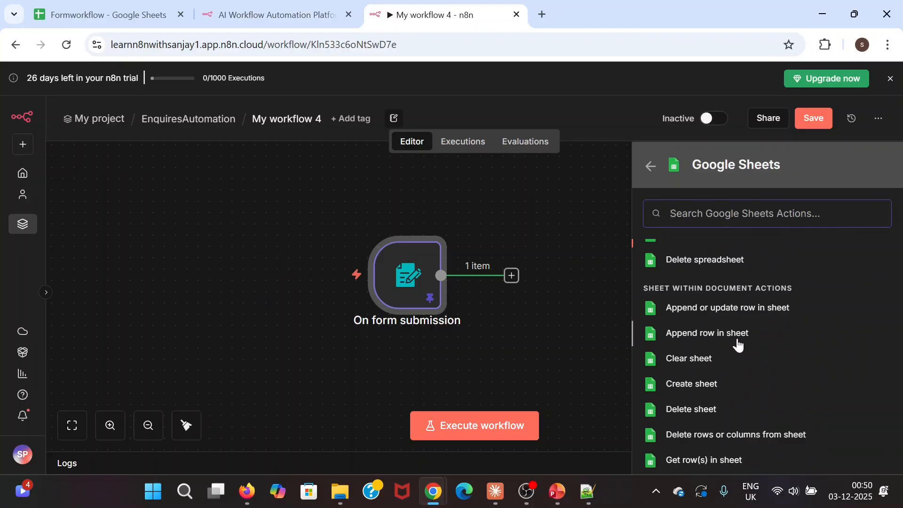
pyautogui.click(731, 334)
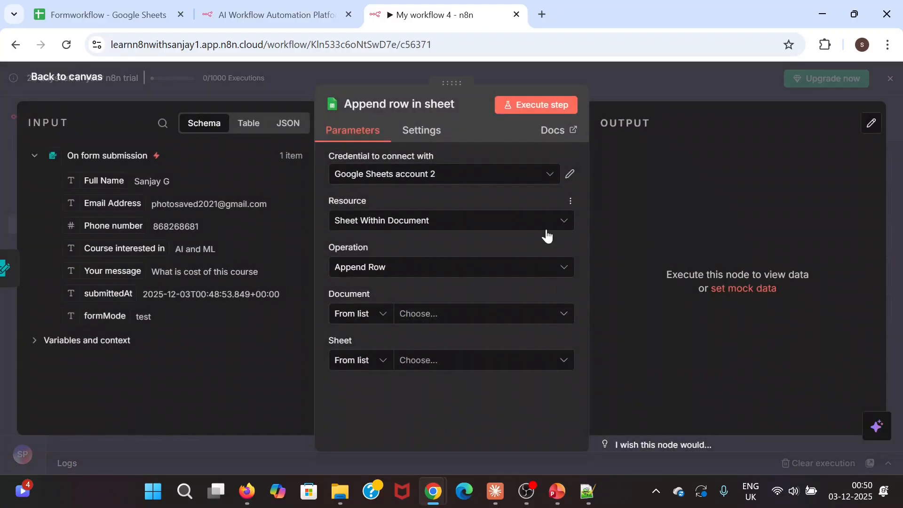
# - Create the OAuth2 credential 'Google Sheets account 3' and authorise it with a Google account
pyautogui.click(449, 177)
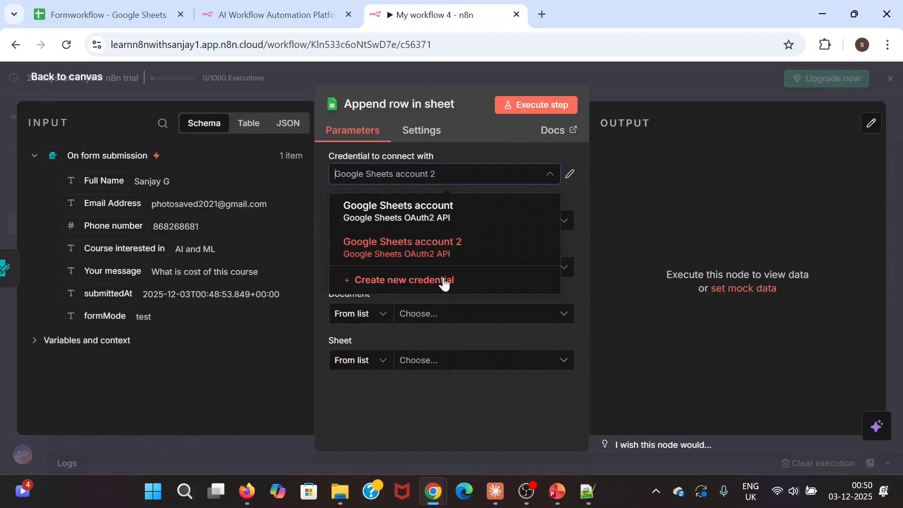
pyautogui.click(419, 281)
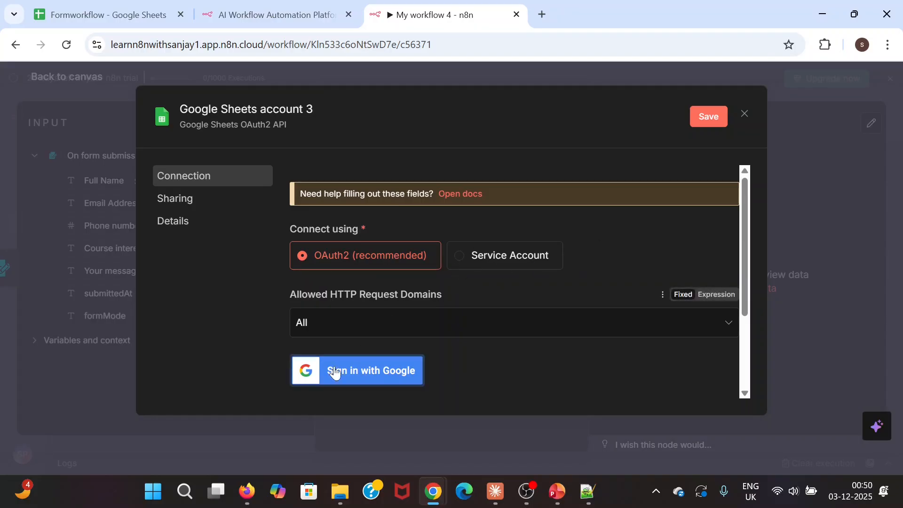
pyautogui.click(358, 371)
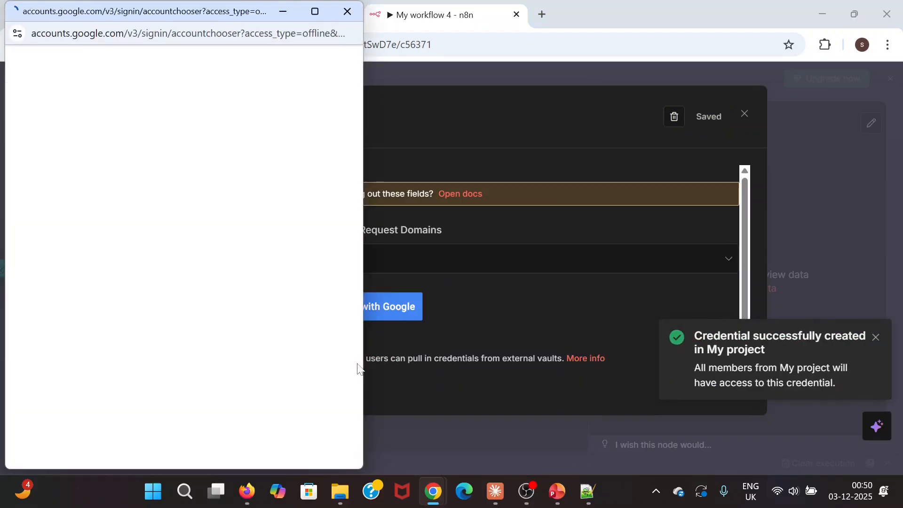
pyautogui.scroll(-2, 172, 320)
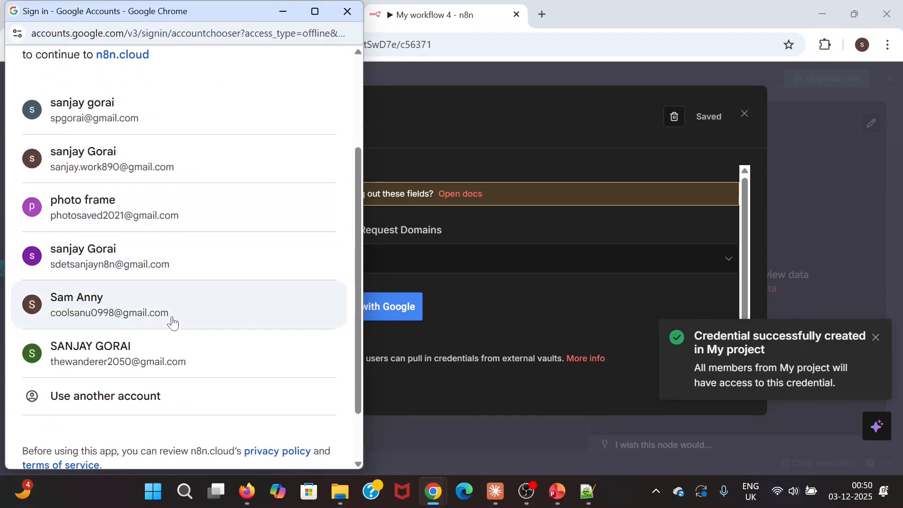
pyautogui.click(125, 269)
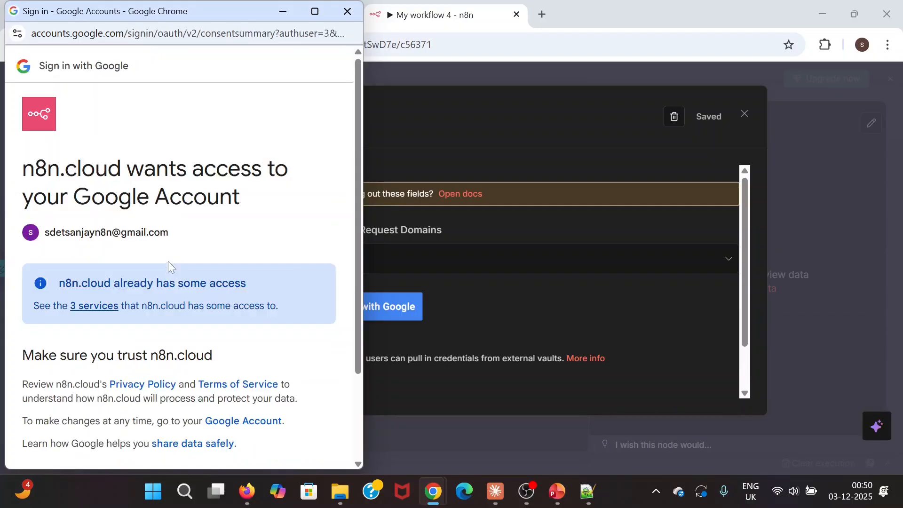
pyautogui.scroll(-2, 304, 308)
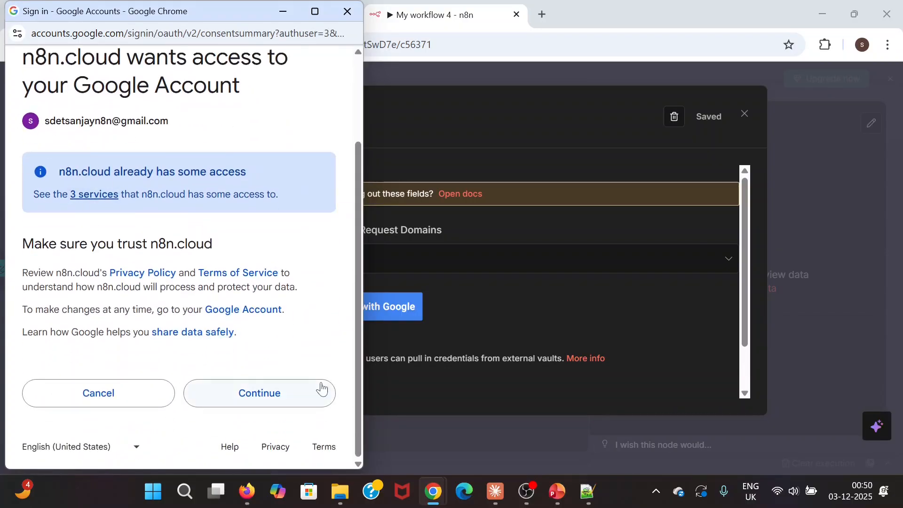
pyautogui.click(297, 394)
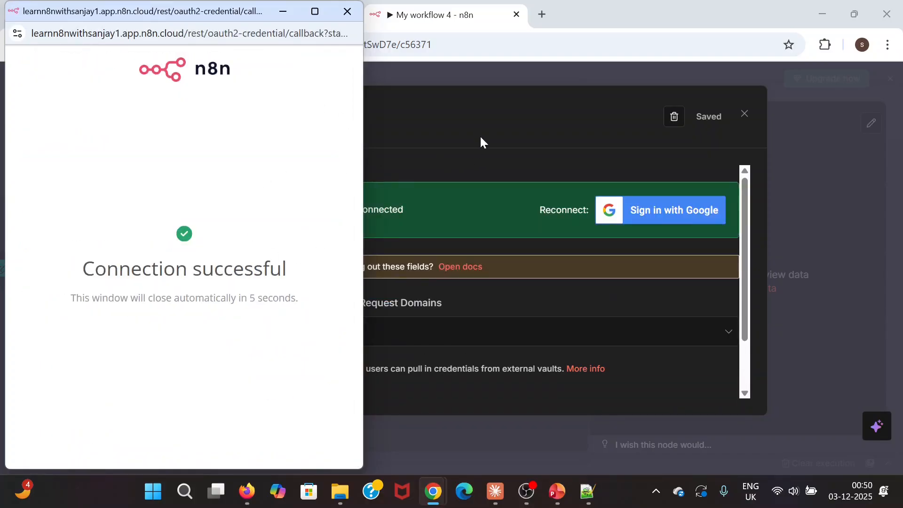
pyautogui.click(347, 11)
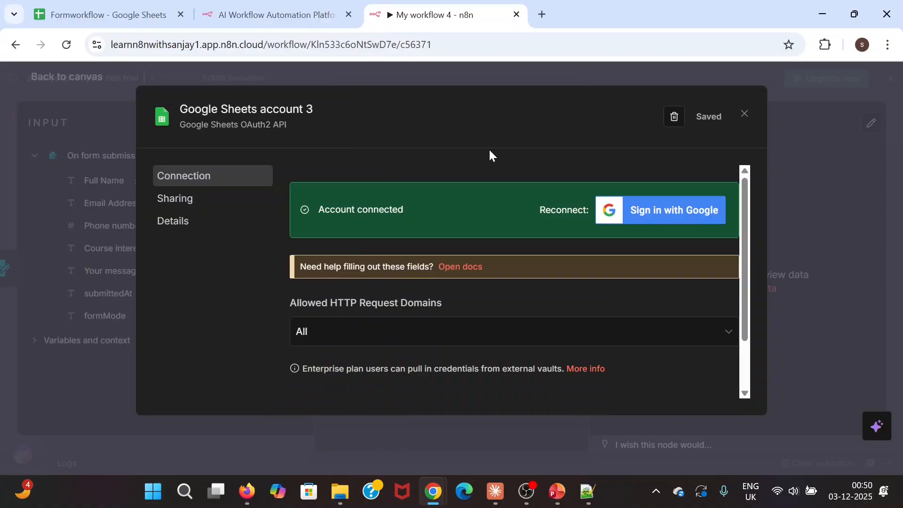
# - Keep Sheet Within Document and Append Row, list the documents, then view the Formworkflow spreadsheet
pyautogui.click(745, 115)
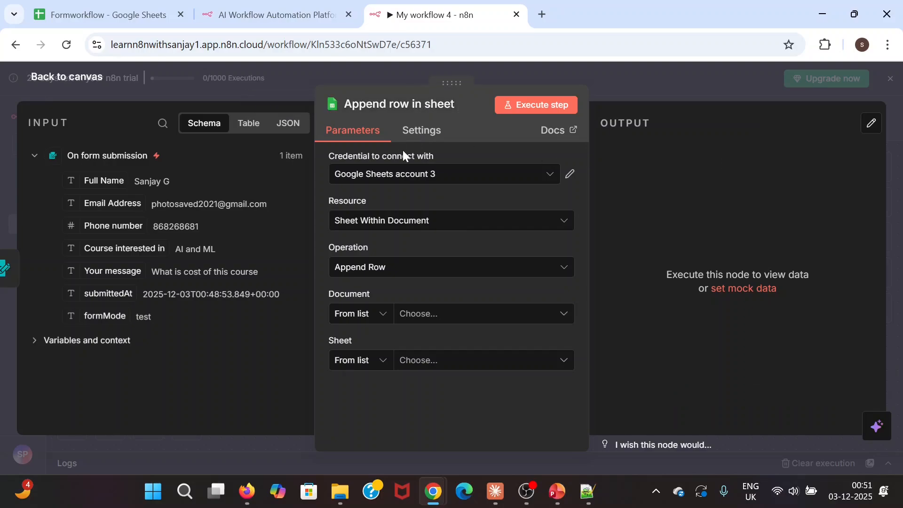
pyautogui.click(448, 225)
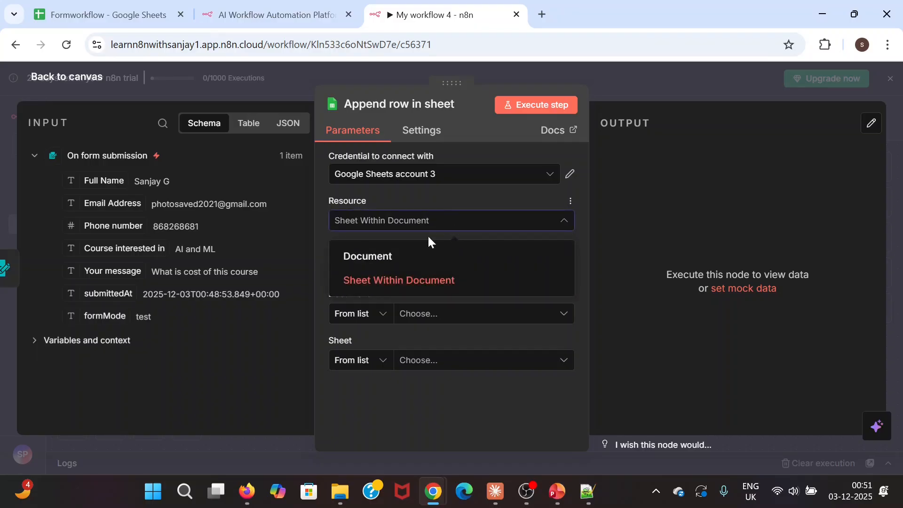
pyautogui.click(420, 282)
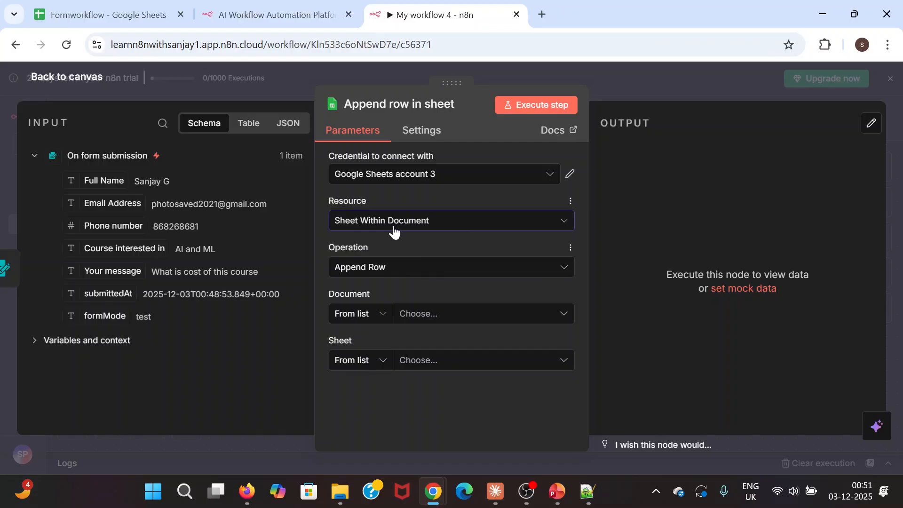
pyautogui.click(420, 269)
pyautogui.click(420, 269)
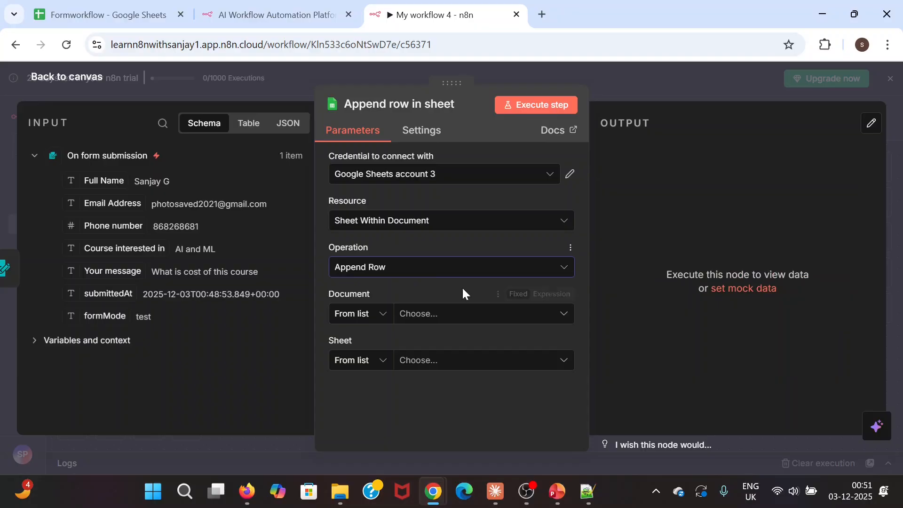
pyautogui.click(499, 320)
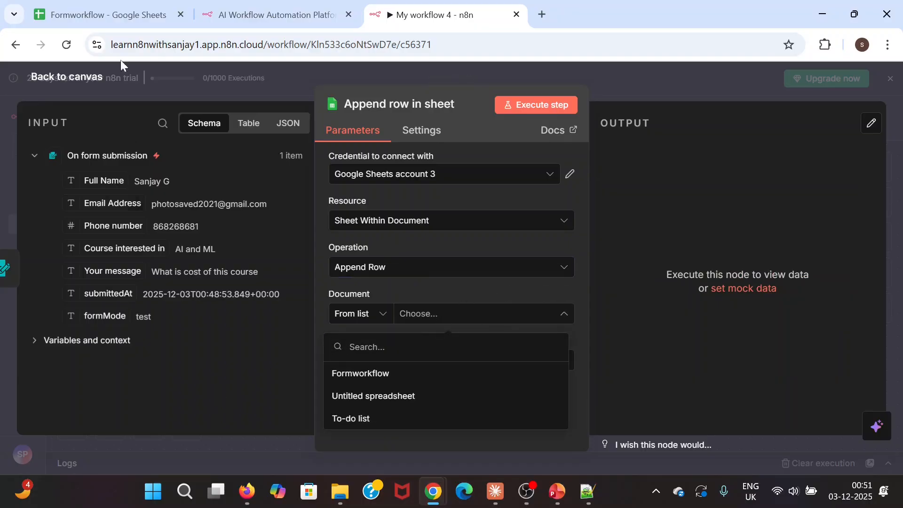
pyautogui.click(115, 13)
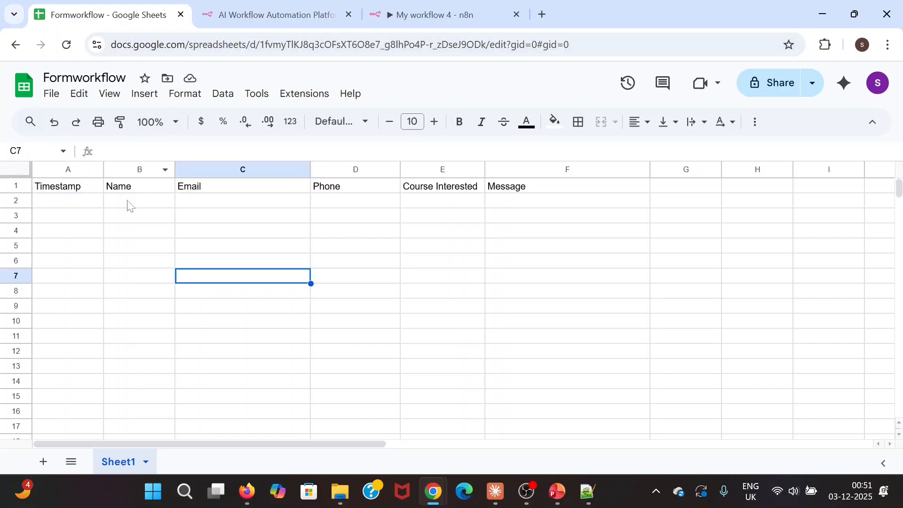
# - Review the header cells: Timestamp, Name, Email, Phone, Course Interested and Message
pyautogui.click(76, 203)
pyautogui.click(51, 188)
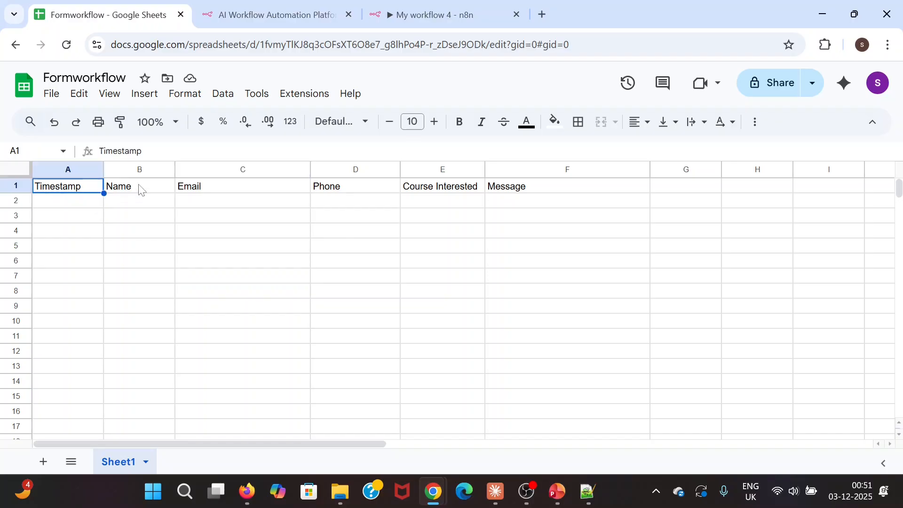
pyautogui.click(158, 188)
pyautogui.click(218, 189)
pyautogui.click(333, 193)
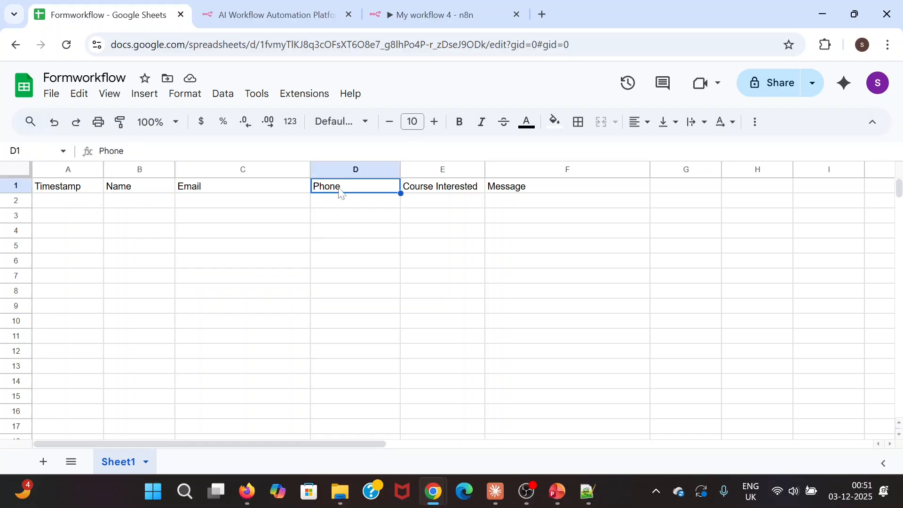
pyautogui.click(456, 193)
pyautogui.click(529, 192)
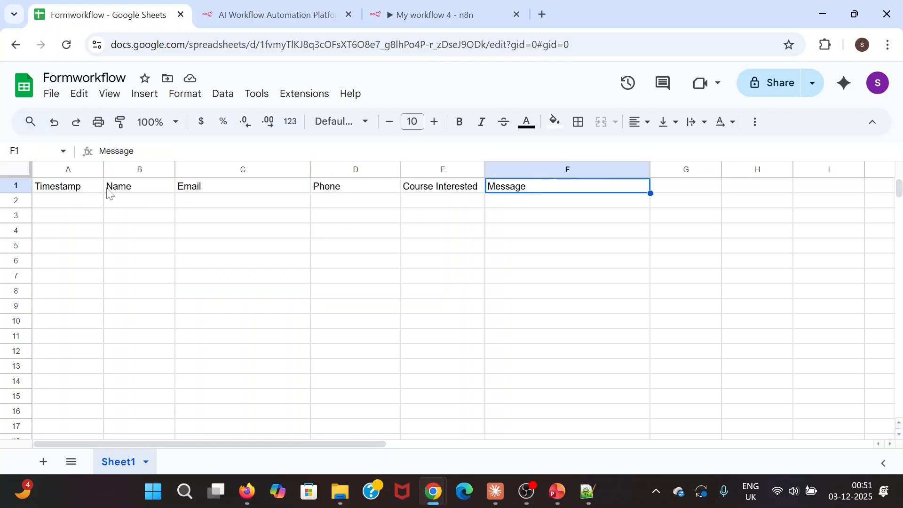
# - Close the leftover Enquiry Form test window and return to cell A1
pyautogui.hotkey('alt', 'Tab')
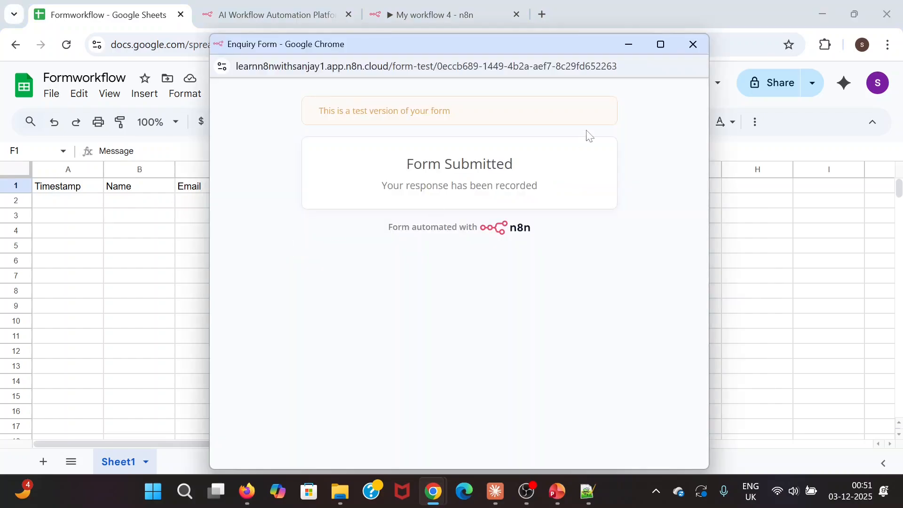
pyautogui.click(693, 44)
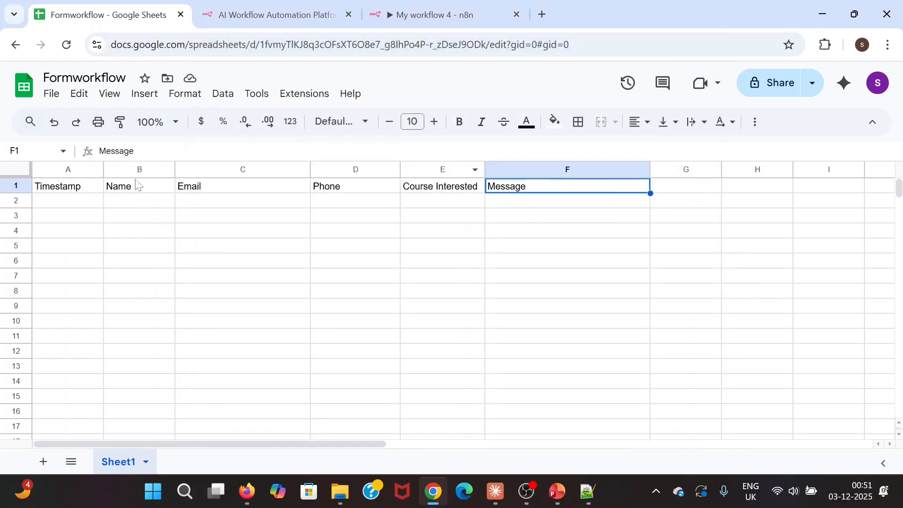
pyautogui.click(76, 192)
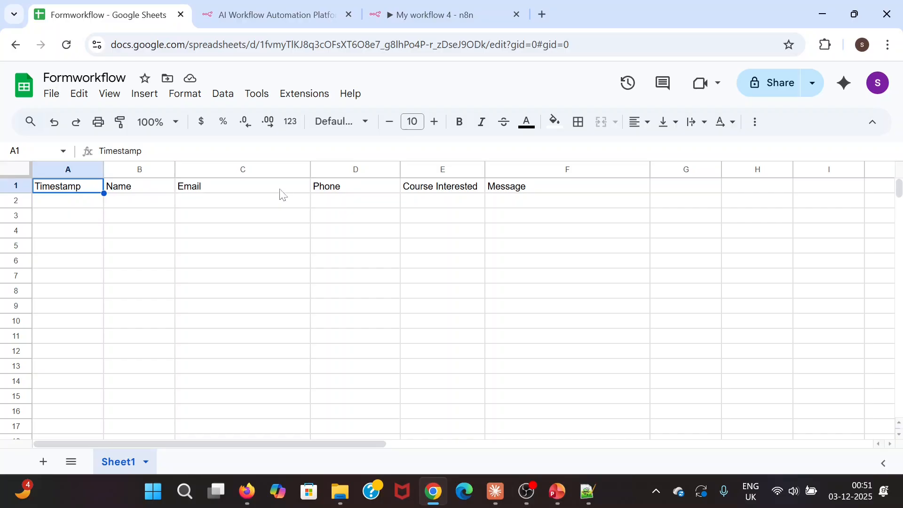
# - Select Formworkflow as the Document in the Append row in sheet node
pyautogui.click(822, 14)
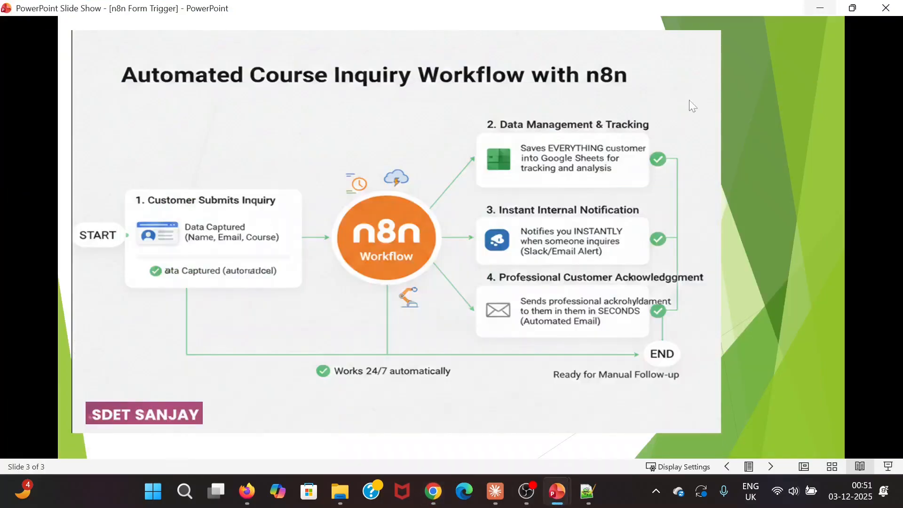
pyautogui.hotkey('alt', 'Tab')
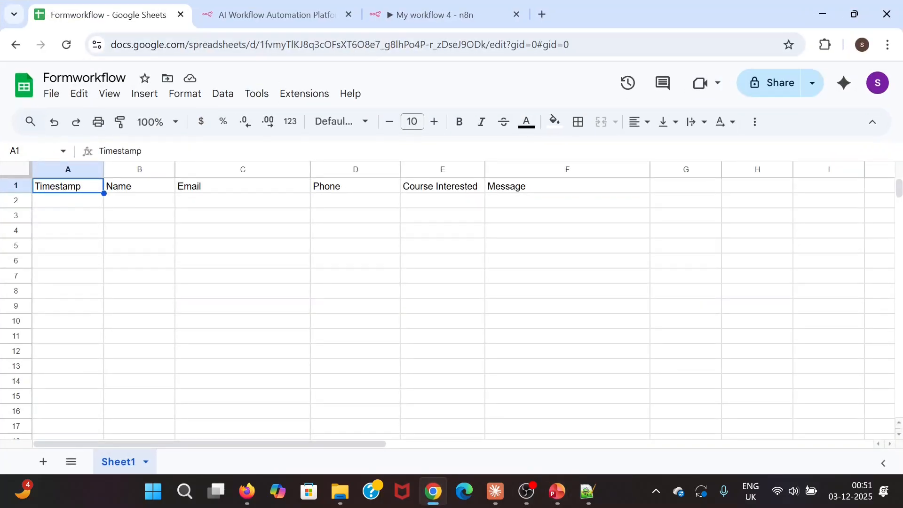
pyautogui.click(285, 18)
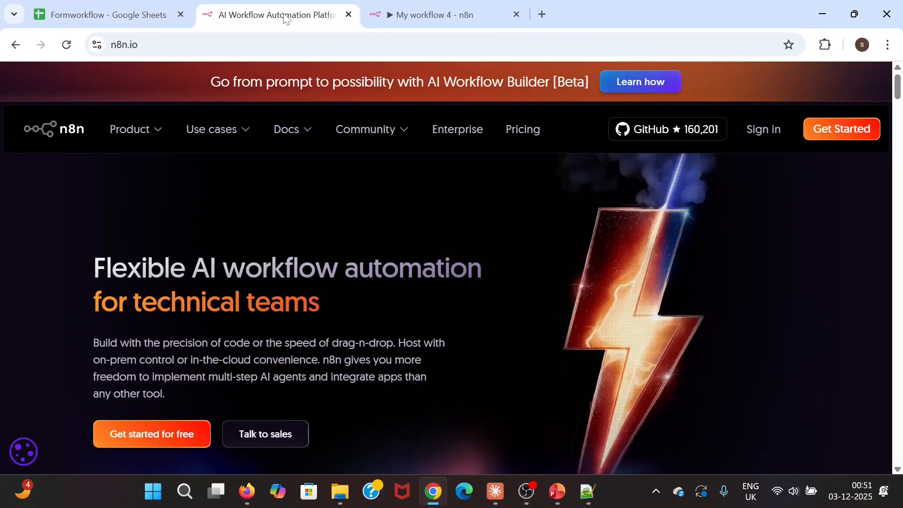
pyautogui.click(416, 17)
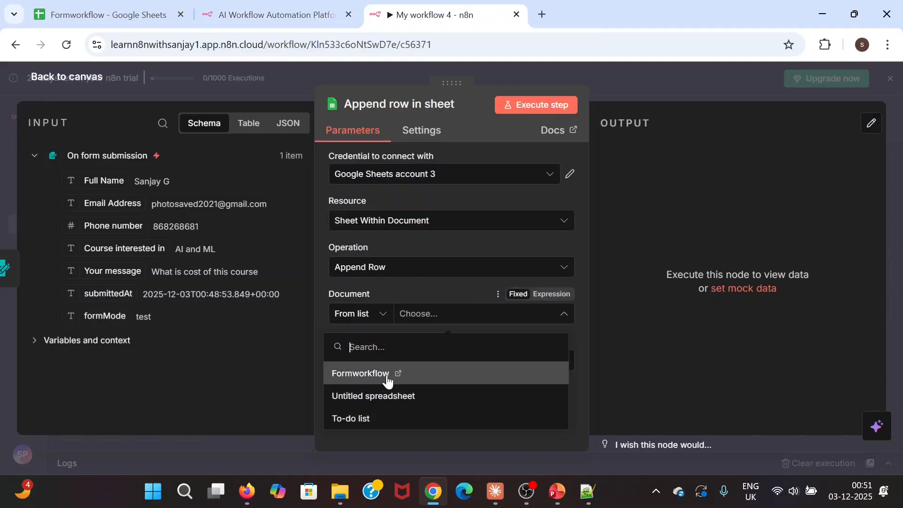
pyautogui.click(360, 379)
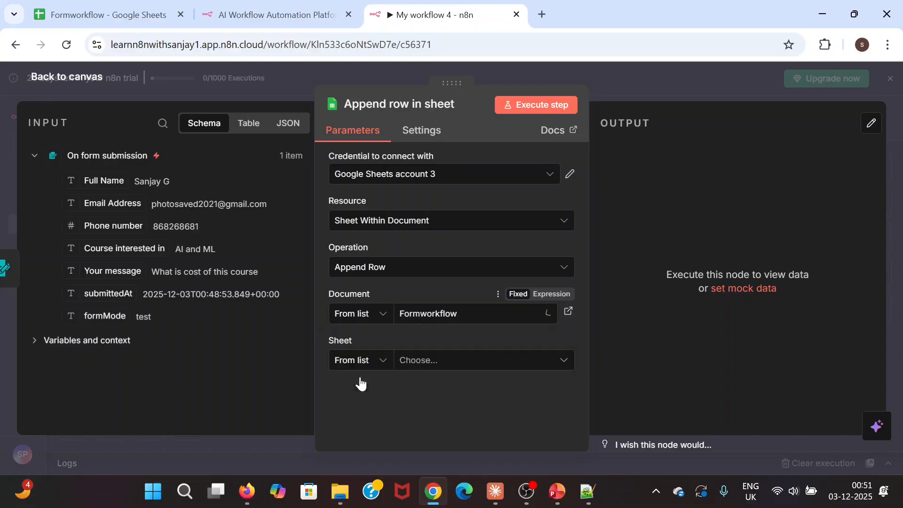
# - Close the n8n website tab and open the Sheet list after checking the spreadsheet's sheet name
pyautogui.click(130, 14)
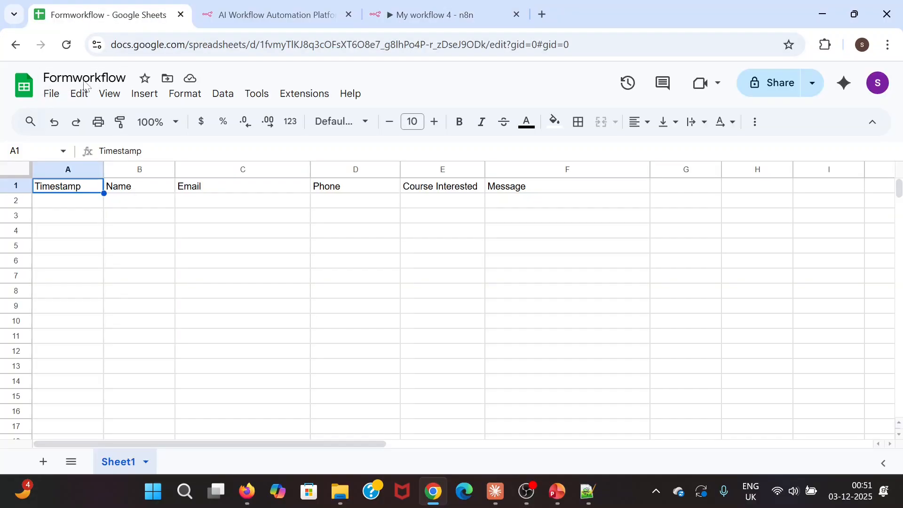
pyautogui.click(282, 17)
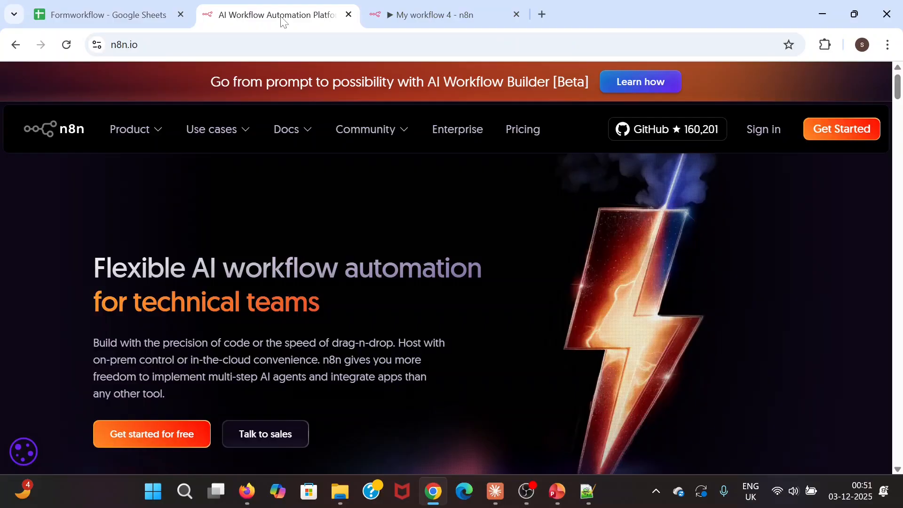
pyautogui.click(349, 15)
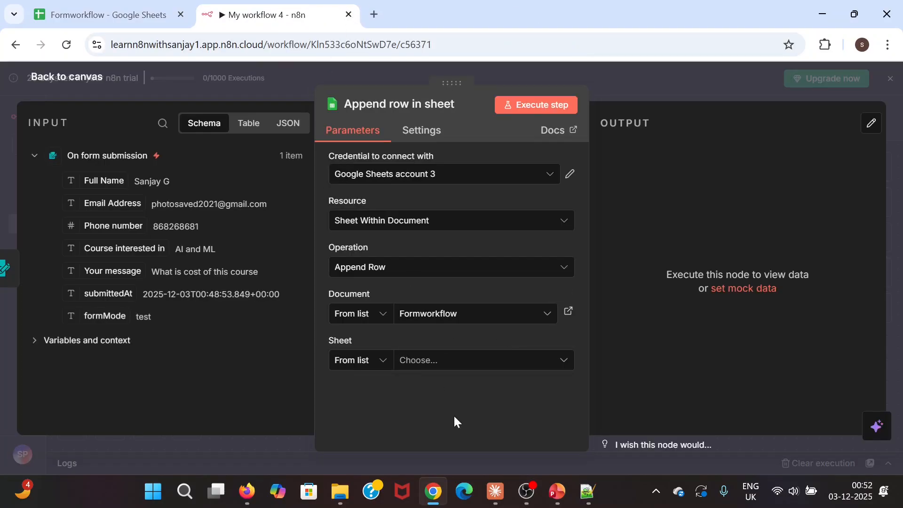
pyautogui.click(487, 362)
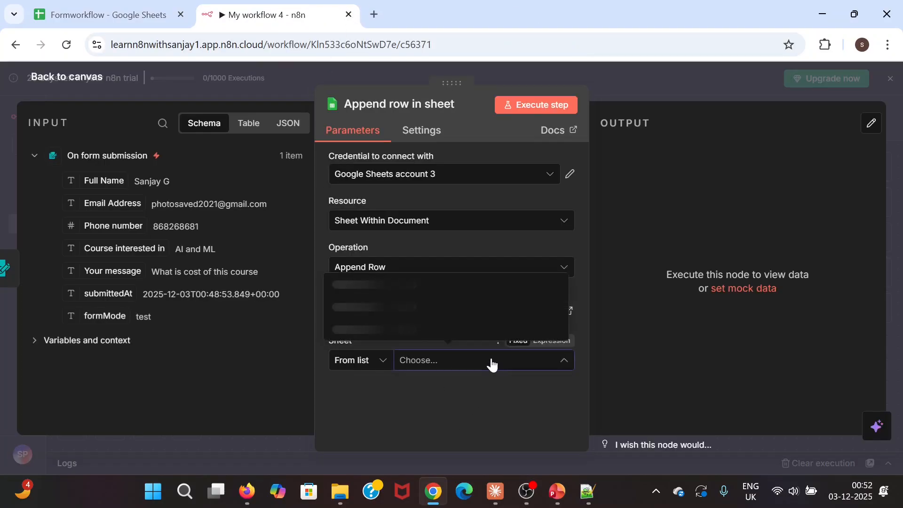
pyautogui.click(113, 15)
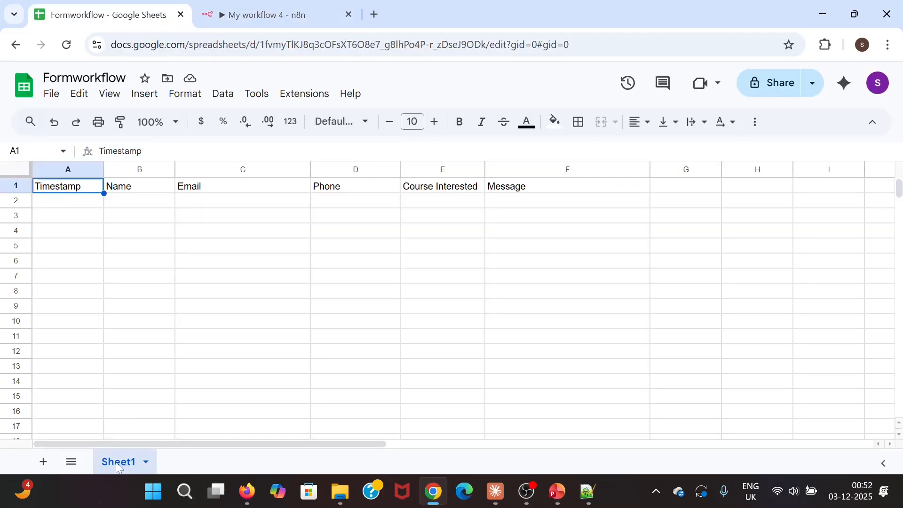
pyautogui.click(273, 14)
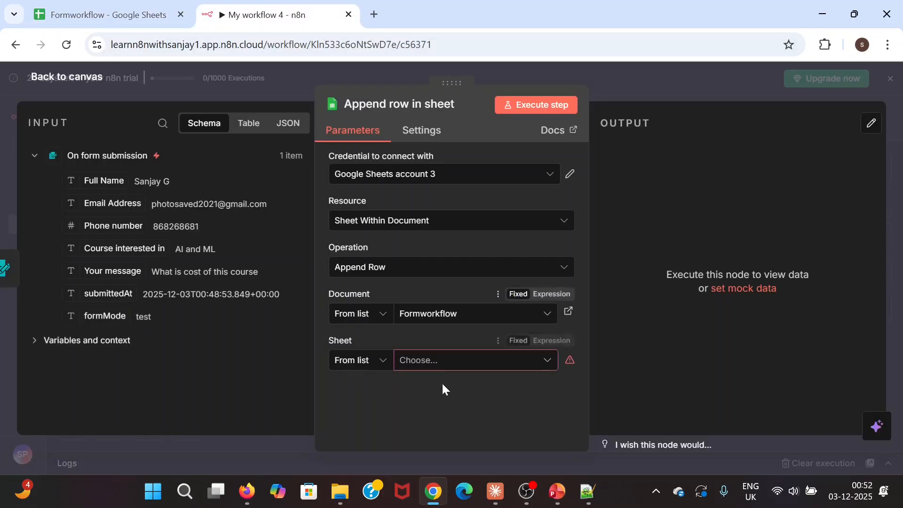
pyautogui.click(449, 368)
# - Choose Sheet1 and check the Values to Send fields against the spreadsheet's six headers
pyautogui.click(377, 389)
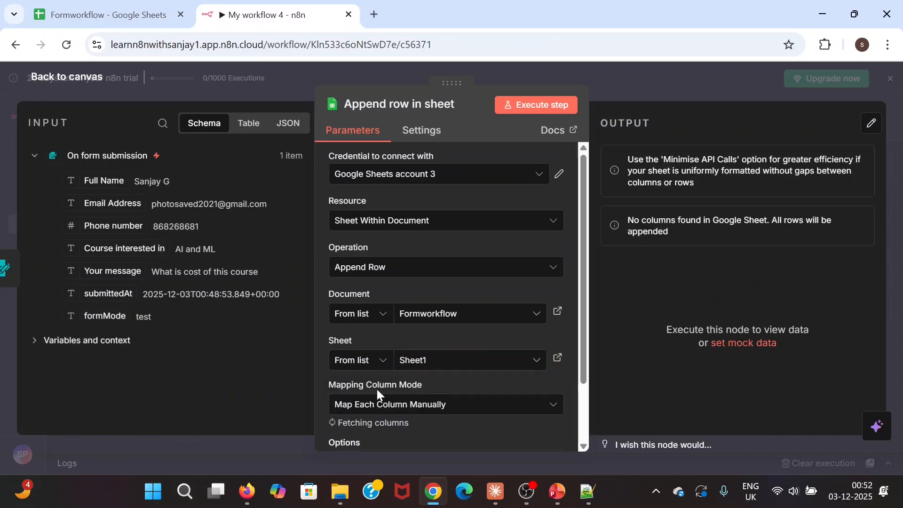
pyautogui.scroll(-3, 473, 339)
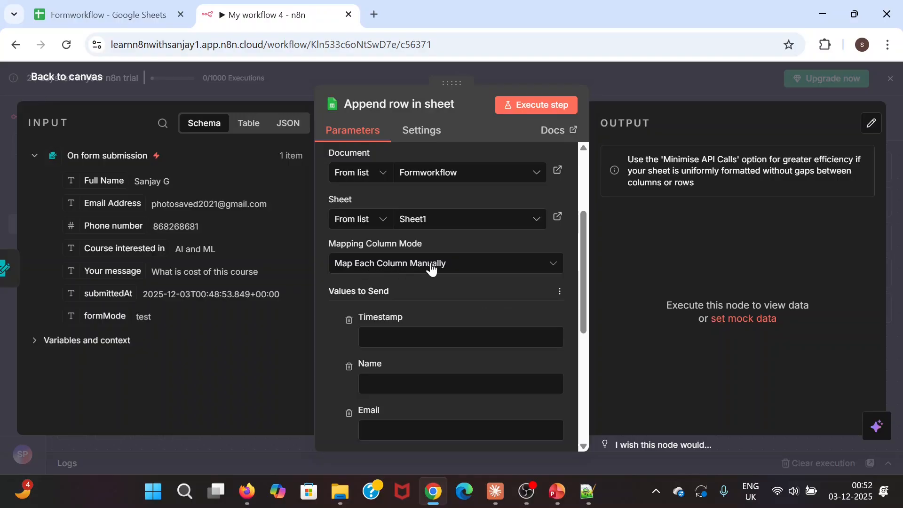
pyautogui.scroll(-3, 335, 329)
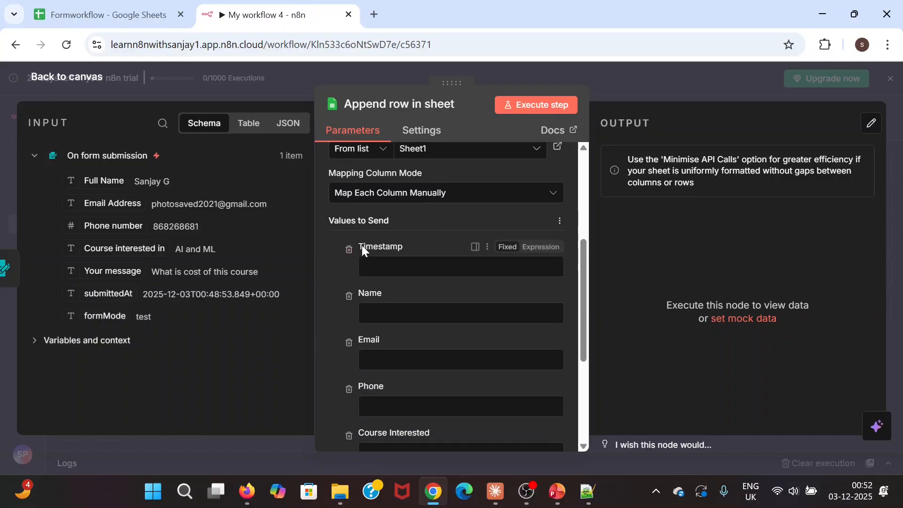
pyautogui.scroll(-3, 383, 425)
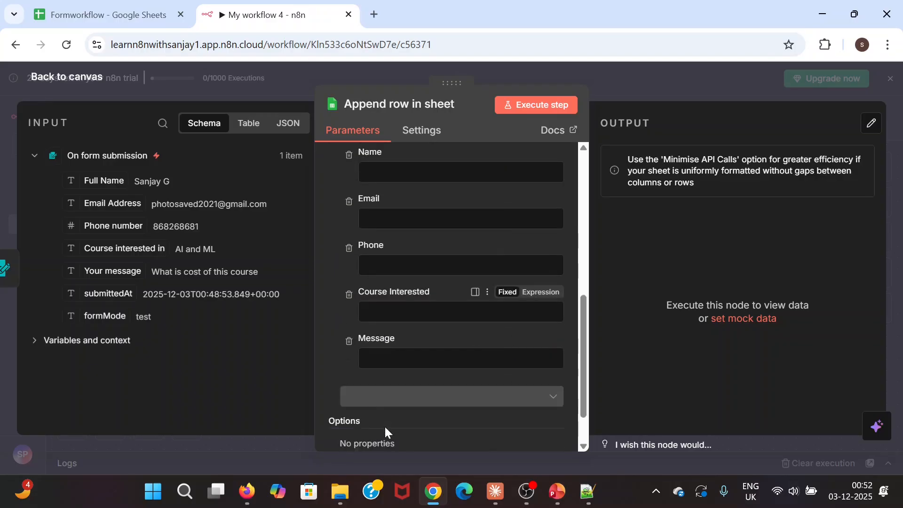
pyautogui.scroll(3, 386, 335)
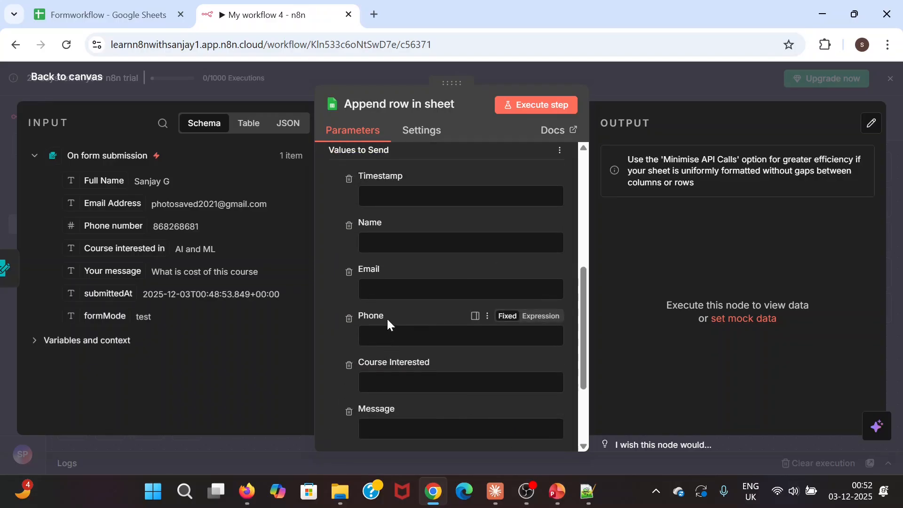
pyautogui.click(117, 24)
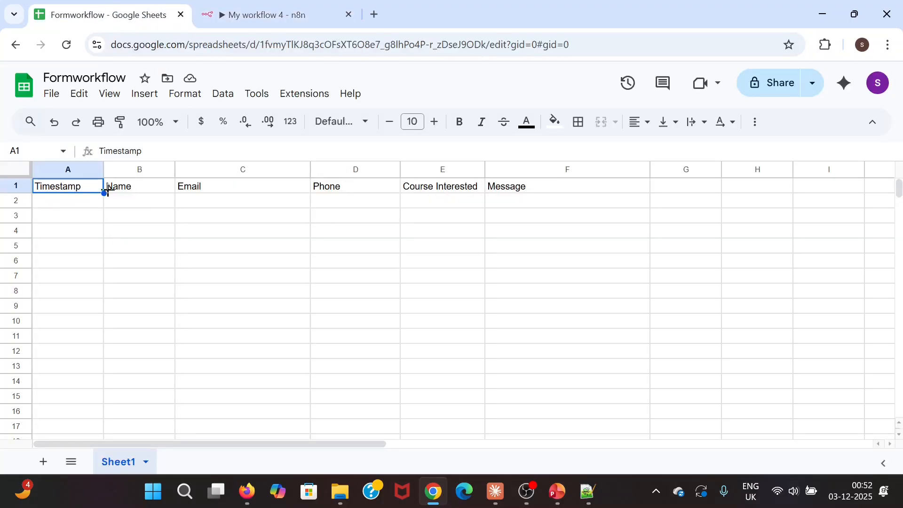
pyautogui.click(273, 14)
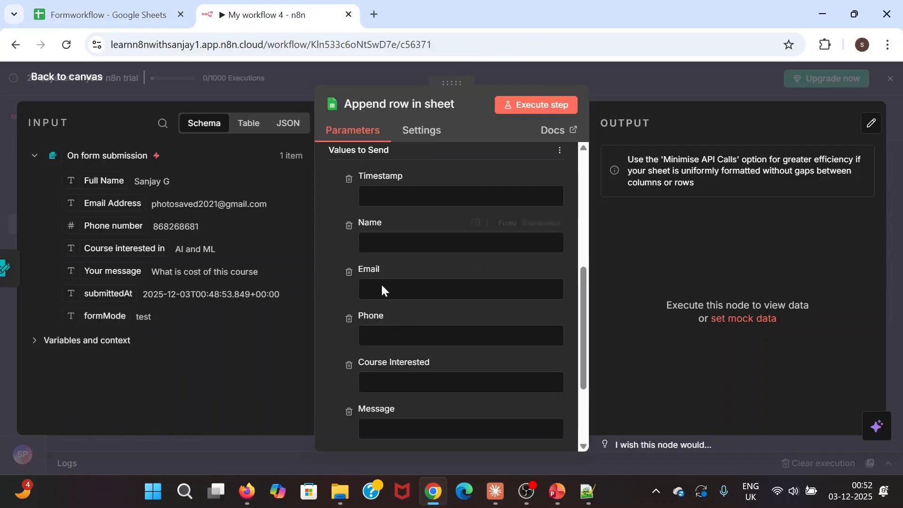
pyautogui.scroll(1, 399, 310)
pyautogui.scroll(1, 353, 320)
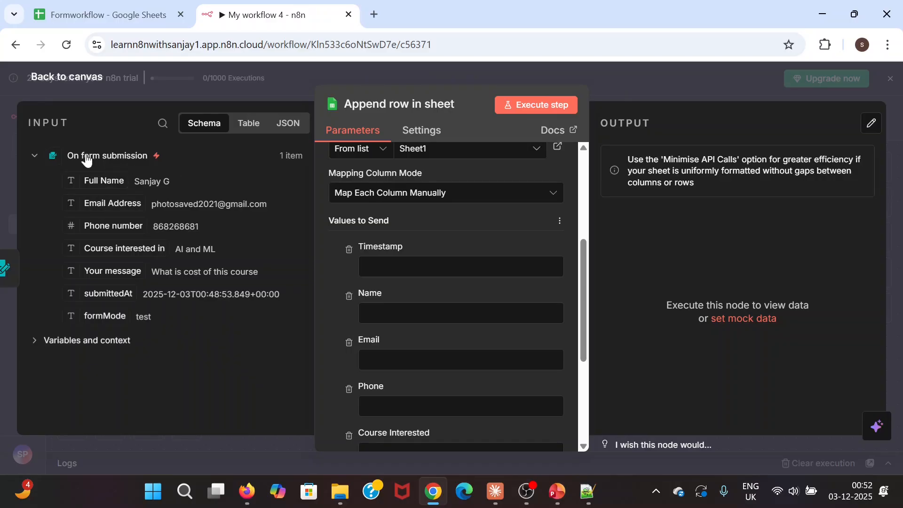
# - Set Timestamp to the expression {{ $now.format('yyyy-MM-dd') }}, previewing 2025-12-03
pyautogui.click(364, 264)
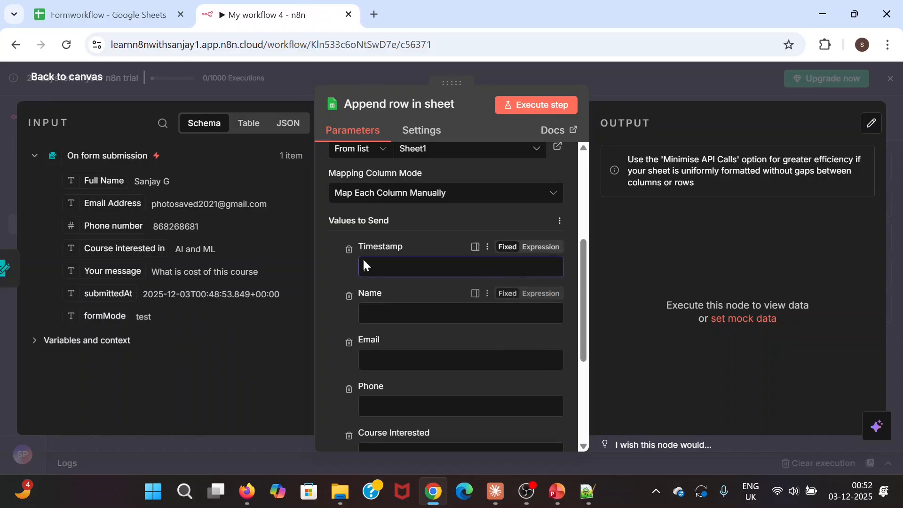
pyautogui.click(33, 341)
pyautogui.scroll(-1, 235, 298)
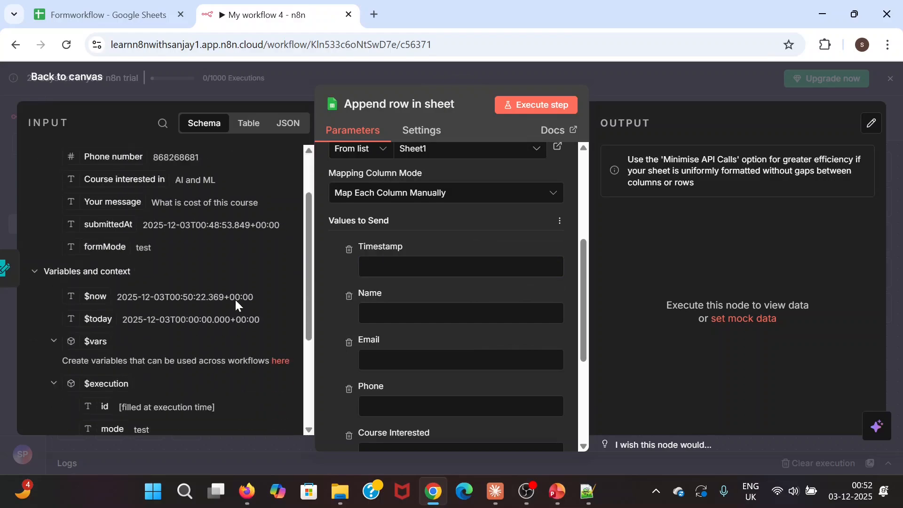
pyautogui.moveTo(94, 295); pyautogui.dragTo(376, 266)
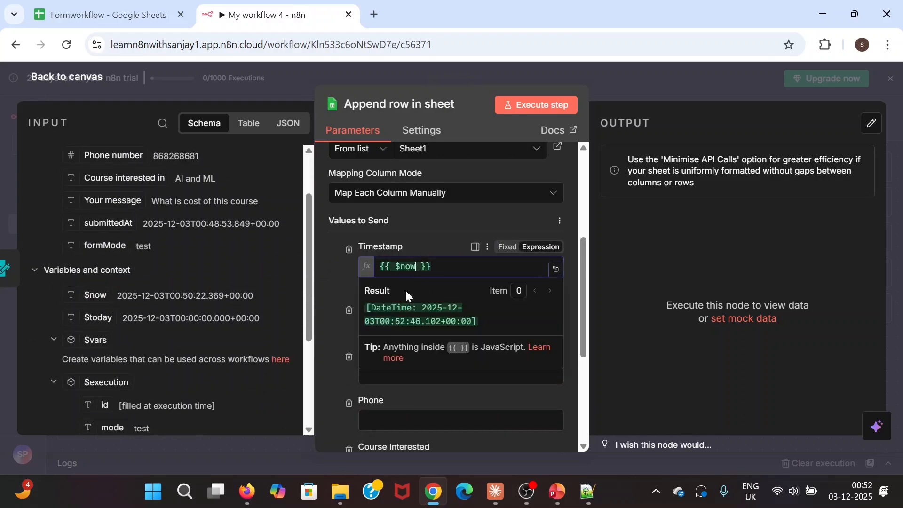
pyautogui.write('.fo')
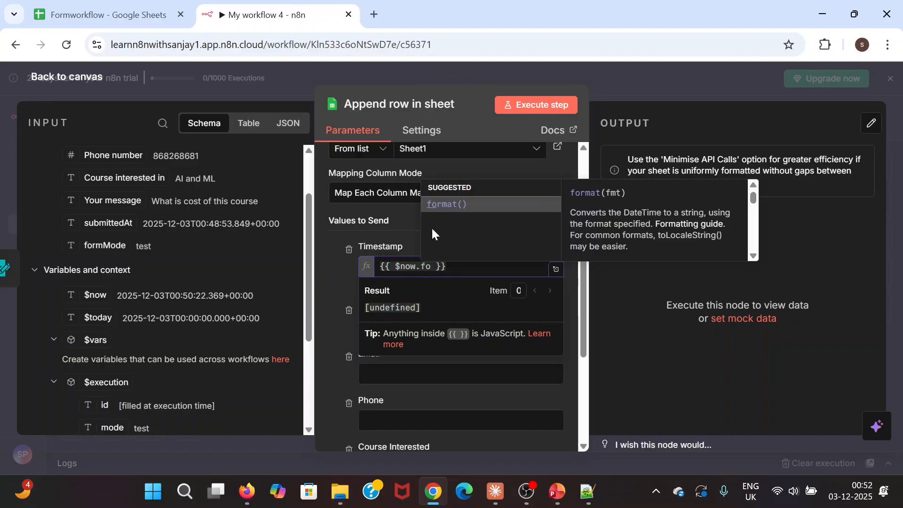
pyautogui.click(438, 204)
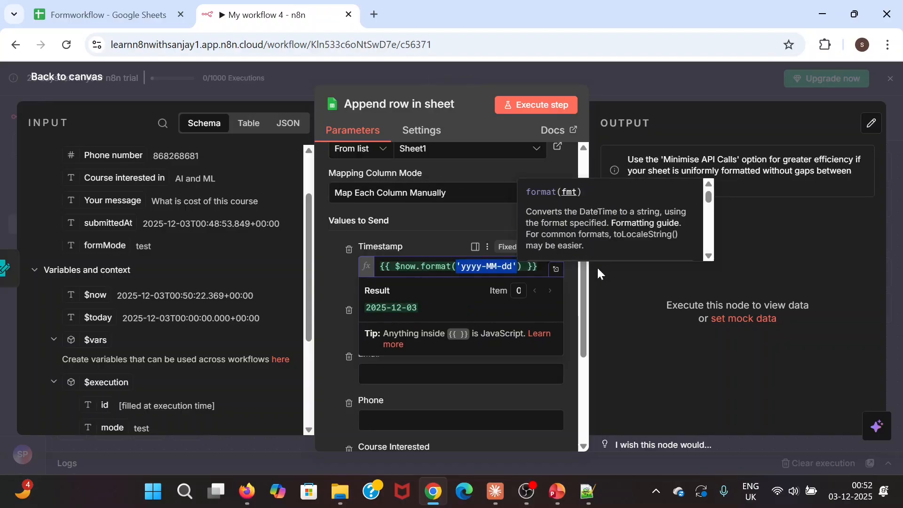
pyautogui.press('Tab')
pyautogui.click(618, 326)
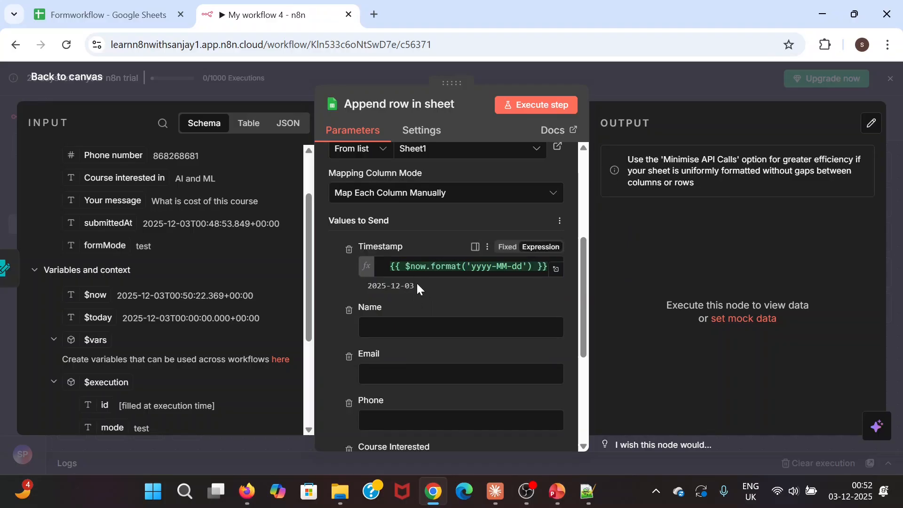
pyautogui.click(324, 279)
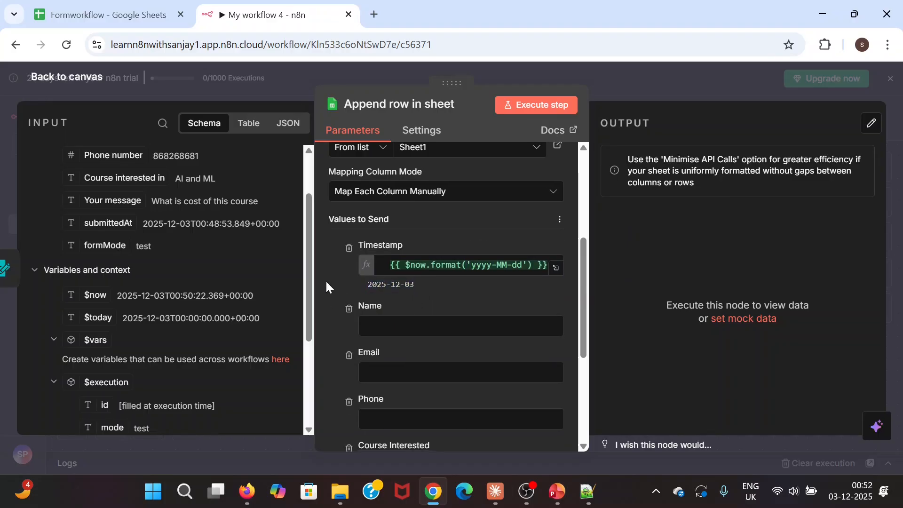
pyautogui.scroll(-2, 329, 277)
pyautogui.scroll(2, 83, 338)
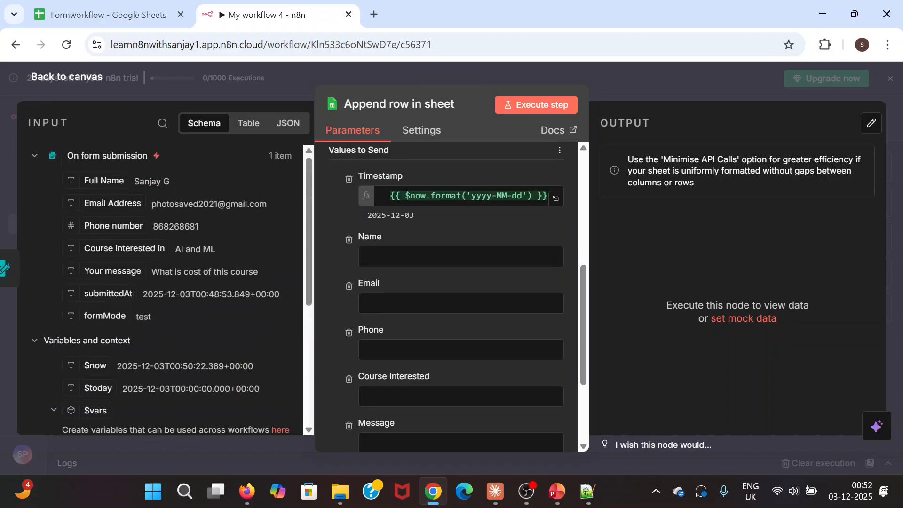
# - Map the form fields into Name, Email, Phone, Course Interested and Message, then save the workflow
pyautogui.moveTo(104, 181); pyautogui.dragTo(404, 257)
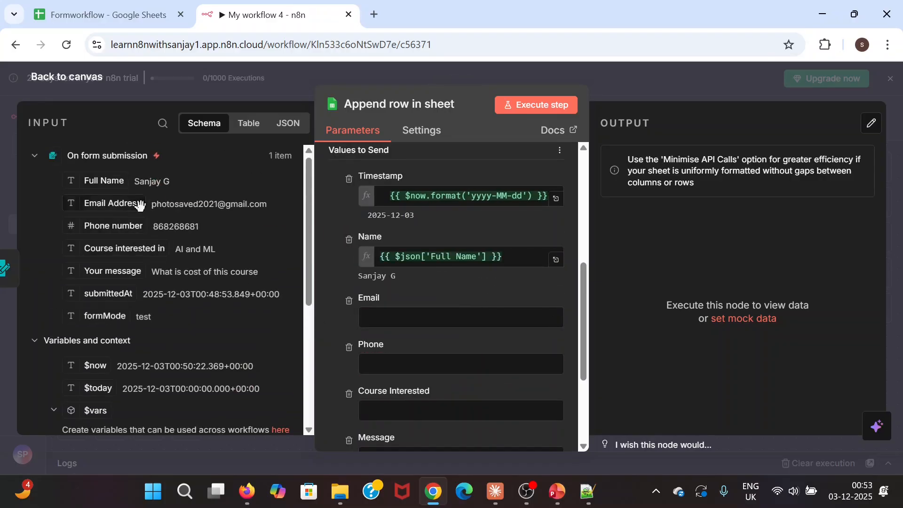
pyautogui.moveTo(113, 203); pyautogui.dragTo(400, 317)
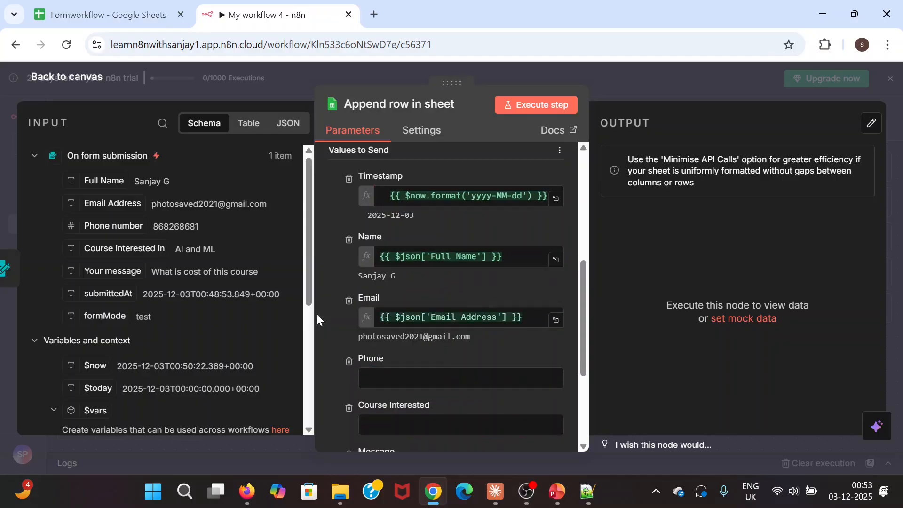
pyautogui.scroll(-2, 319, 325)
pyautogui.moveTo(120, 226); pyautogui.dragTo(349, 315)
pyautogui.scroll(-2, 349, 315)
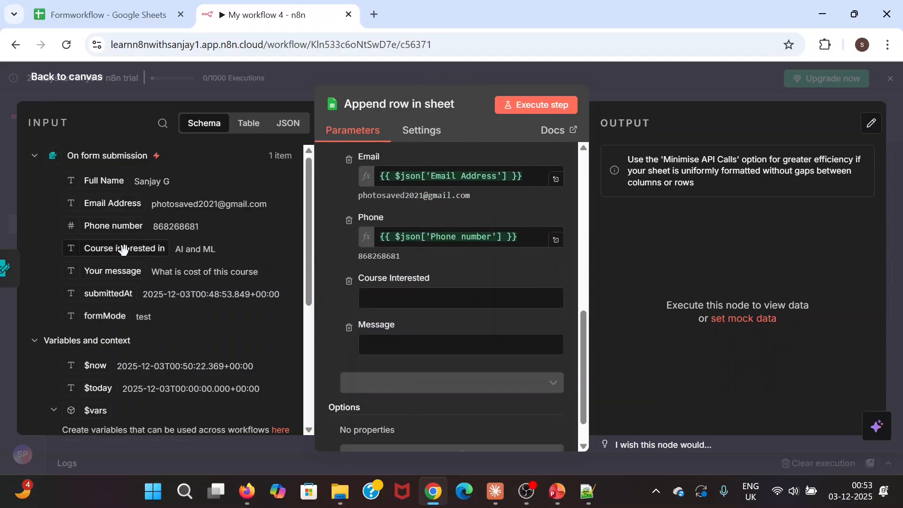
pyautogui.moveTo(121, 247); pyautogui.dragTo(376, 316)
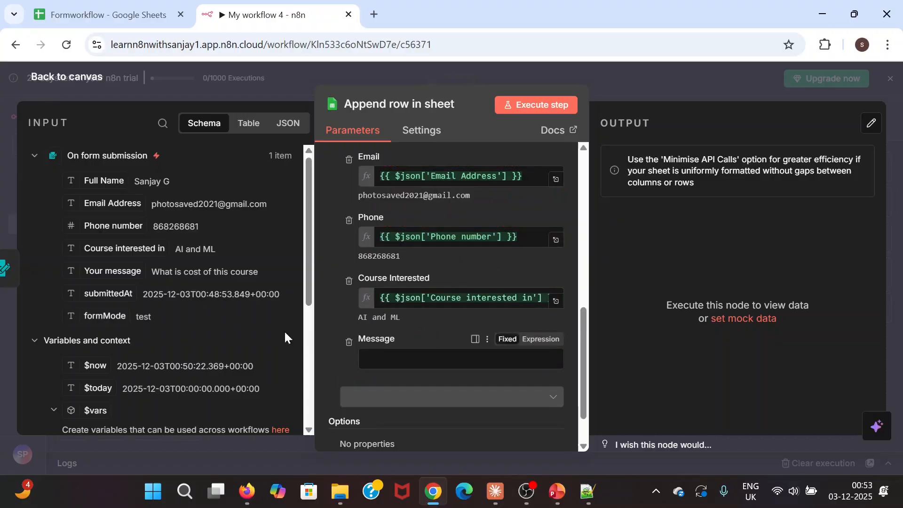
pyautogui.moveTo(121, 271); pyautogui.dragTo(383, 359)
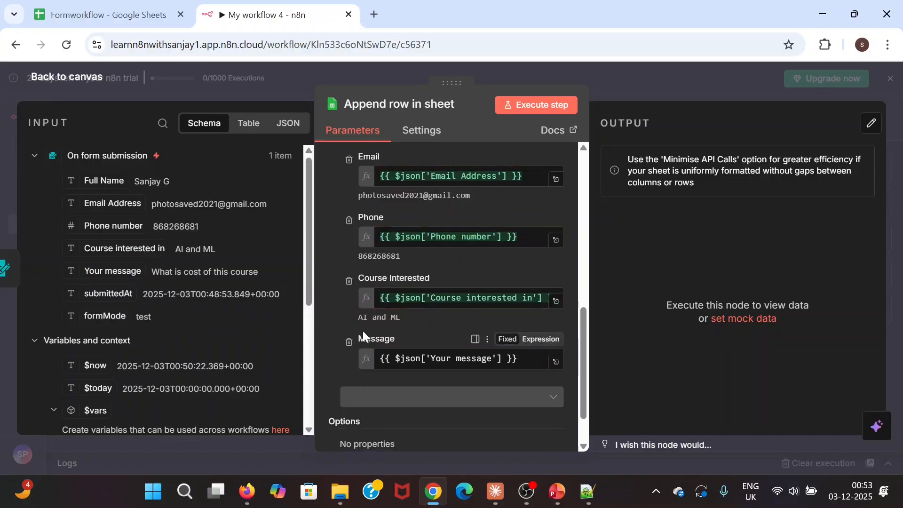
pyautogui.scroll(5, 341, 316)
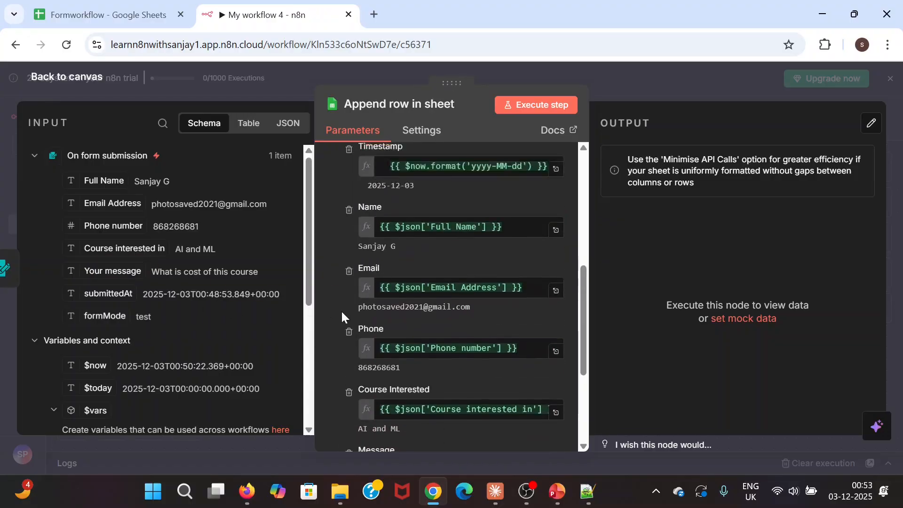
pyautogui.scroll(-3, 341, 318)
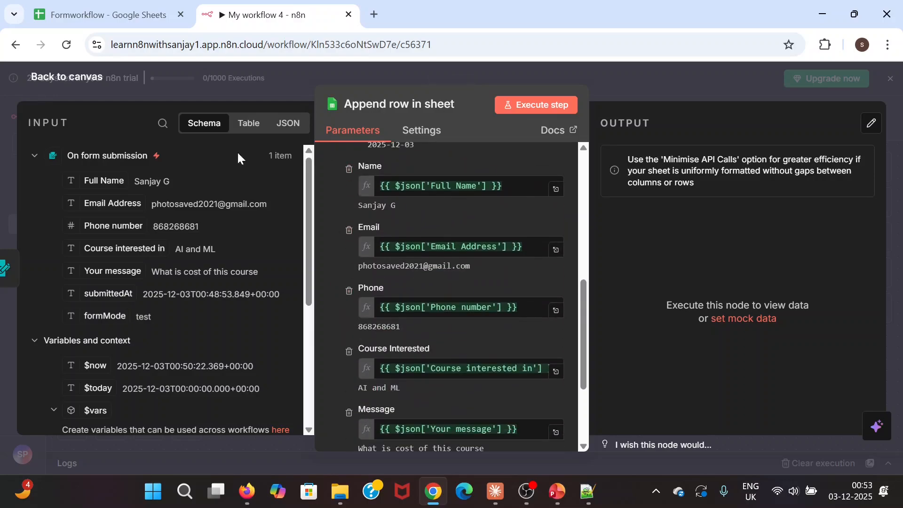
pyautogui.scroll(-2, 348, 350)
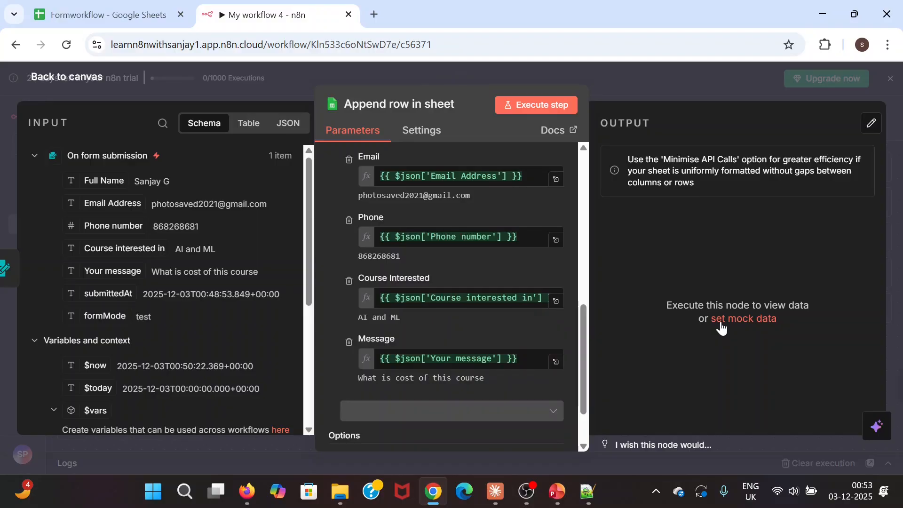
pyautogui.hotkey('ctrl', 's')
# - Execute the append step and confirm the 2025-12-03 row appears as row 2 of Formworkflow
pyautogui.click(540, 107)
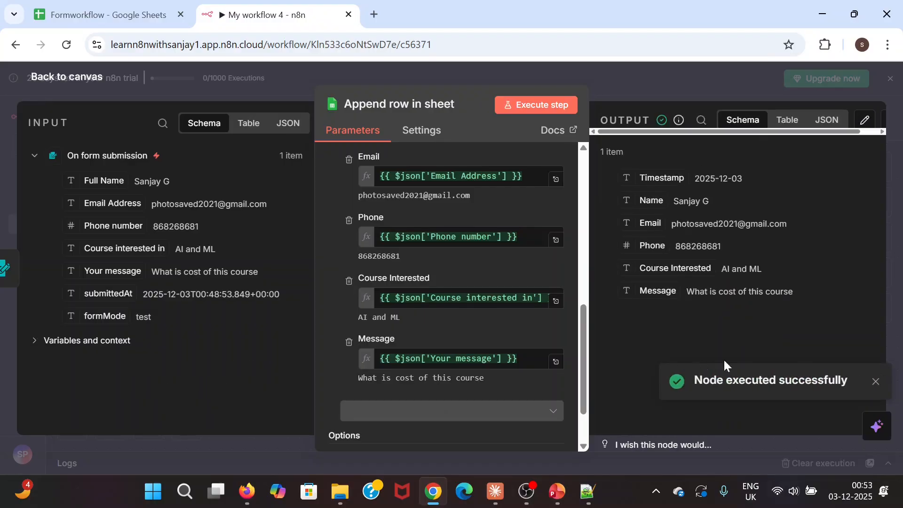
pyautogui.click(787, 121)
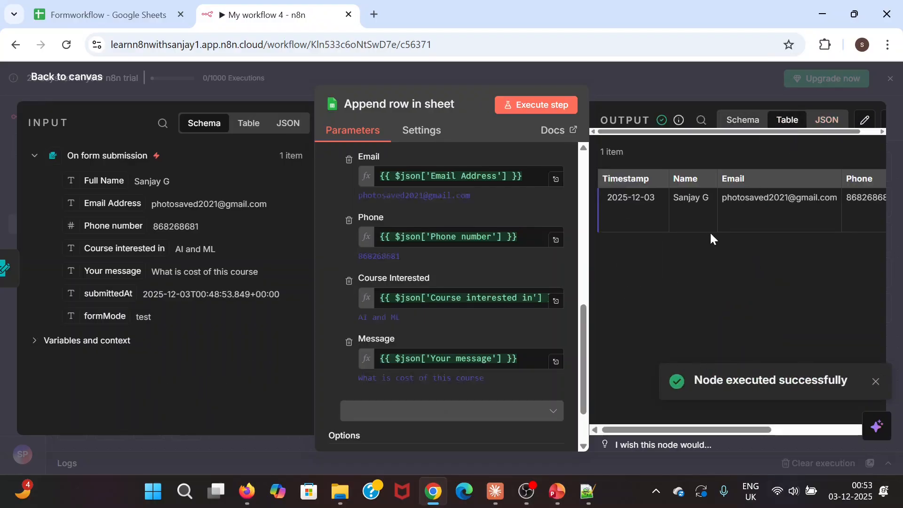
pyautogui.click(117, 13)
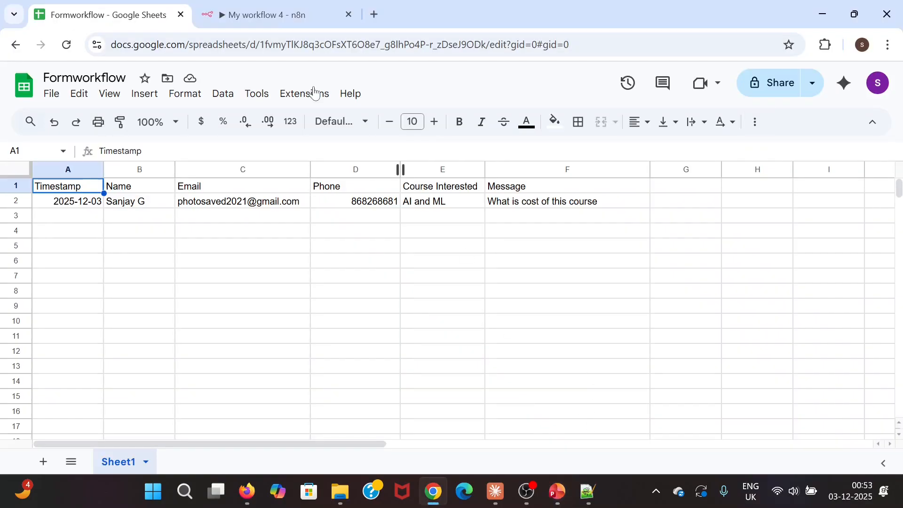
pyautogui.click(272, 21)
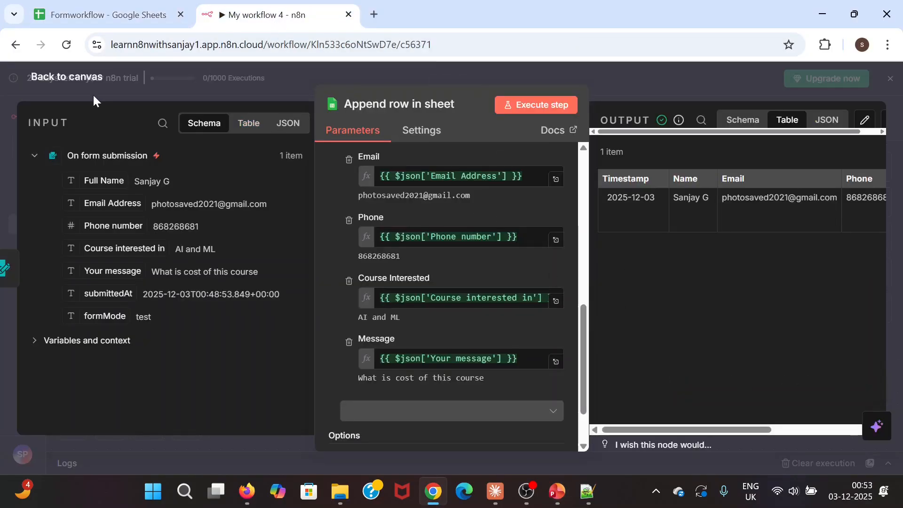
# - Return to the canvas showing the form trigger feeding 'Append row in sheet', 1 item each
pyautogui.click(32, 82)
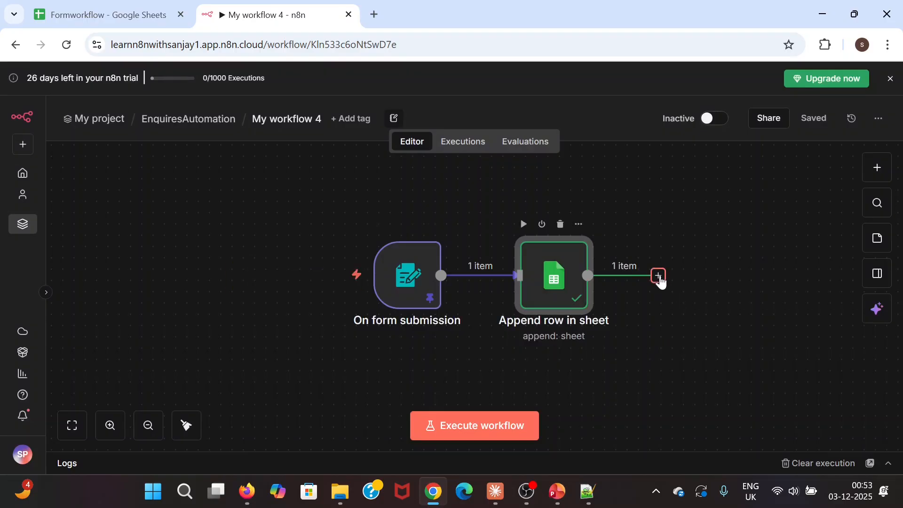
pyautogui.hscroll(3, 523, 375)
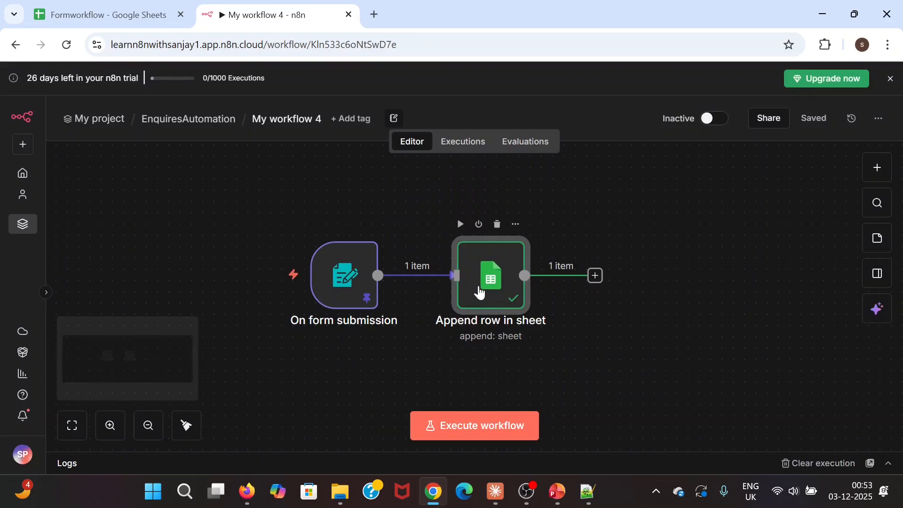
pyautogui.moveTo(335, 275)
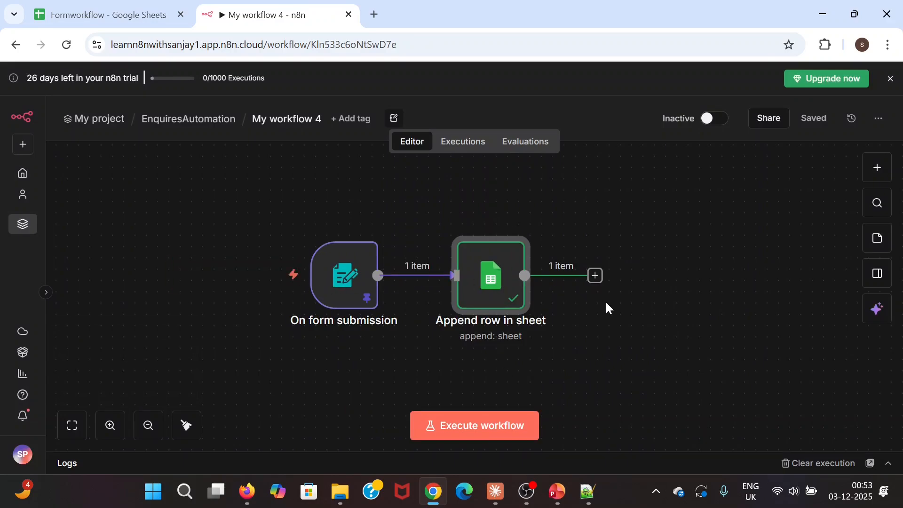
pyautogui.hscroll(1, 597, 329)
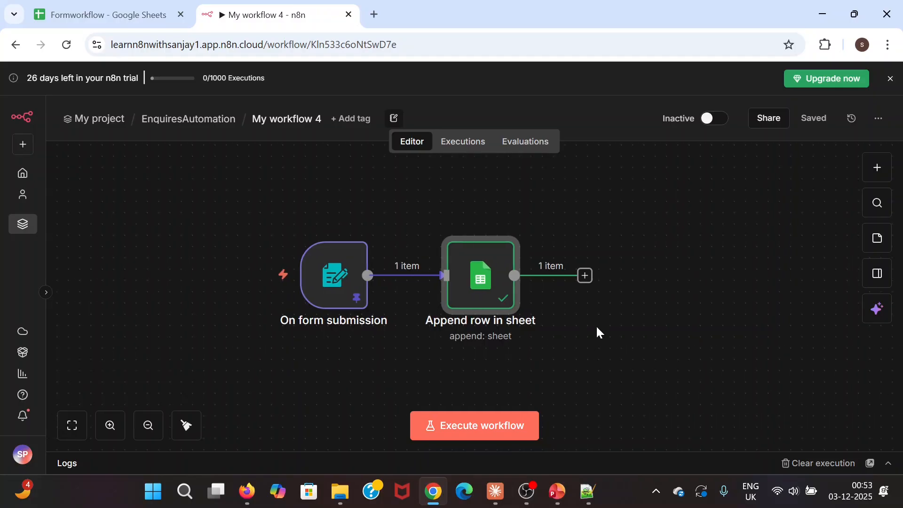
pyautogui.hscroll(2, 597, 332)
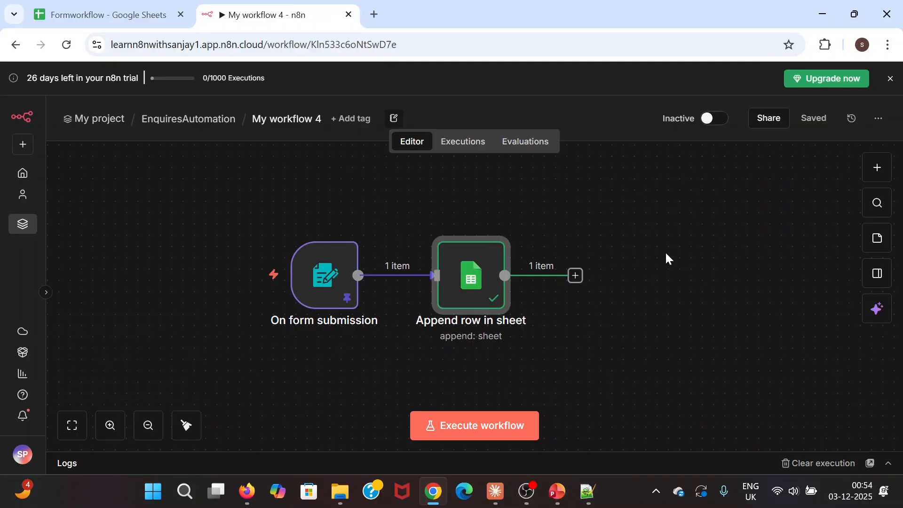
# - Add a Gmail 'Send a message' action node after 'Append row in sheet'
pyautogui.click(575, 276)
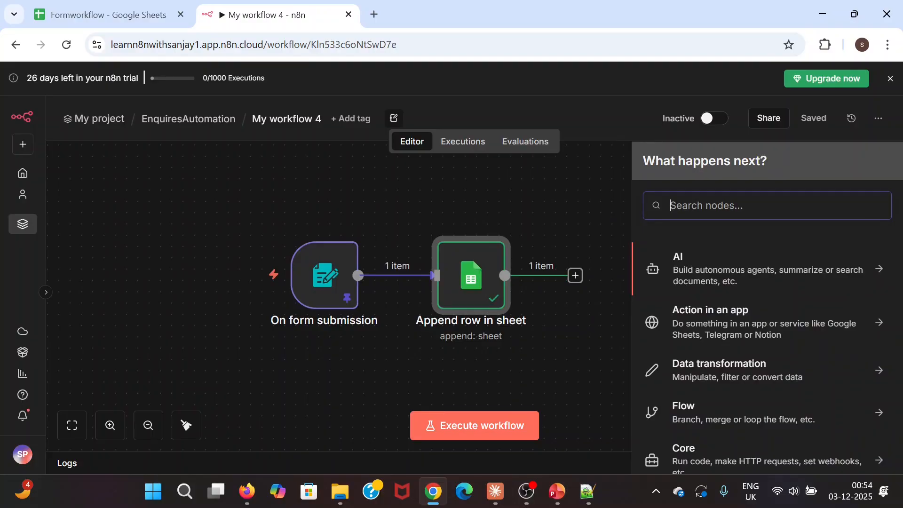
pyautogui.write('gmail')
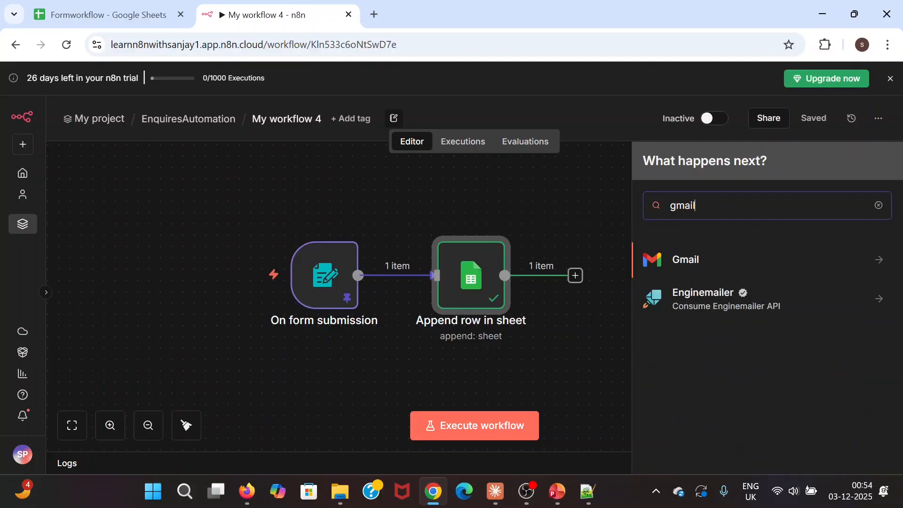
pyautogui.click(701, 260)
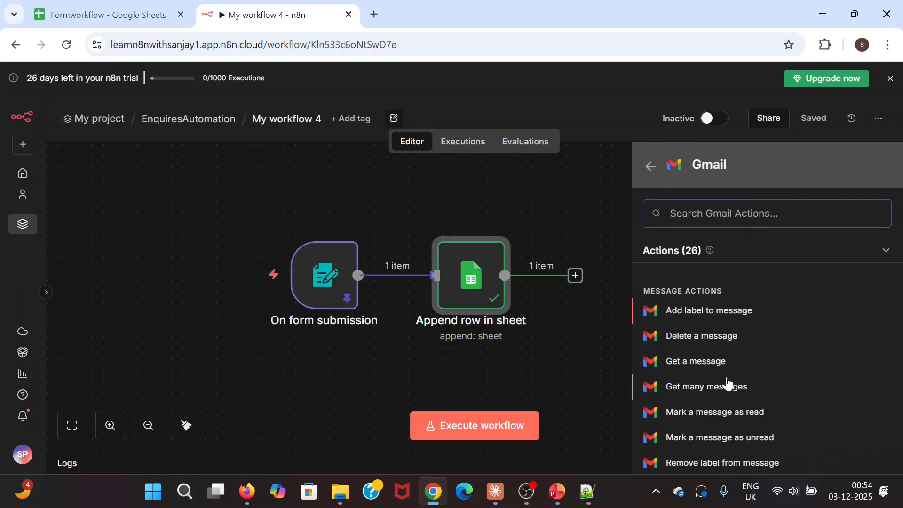
pyautogui.scroll(-2, 718, 352)
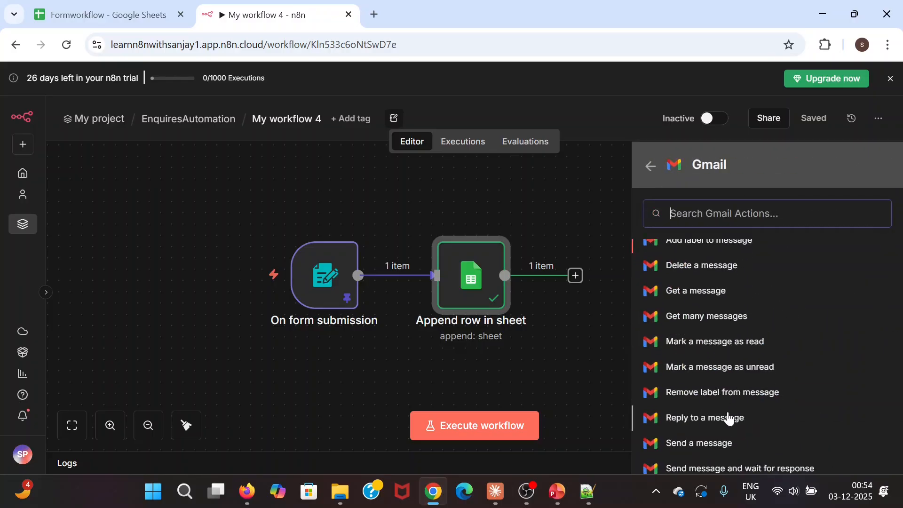
pyautogui.click(722, 445)
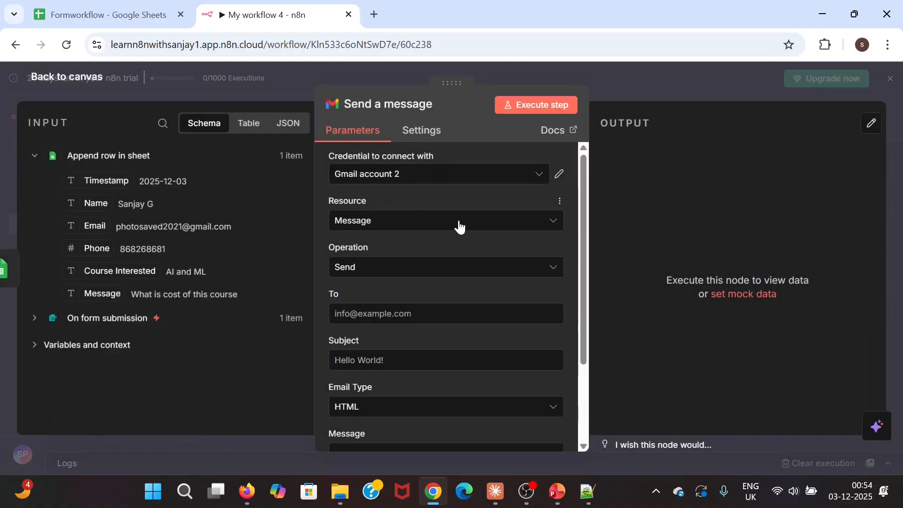
# - Create a new Gmail OAuth2 credential and sign in with the Google account
pyautogui.click(466, 182)
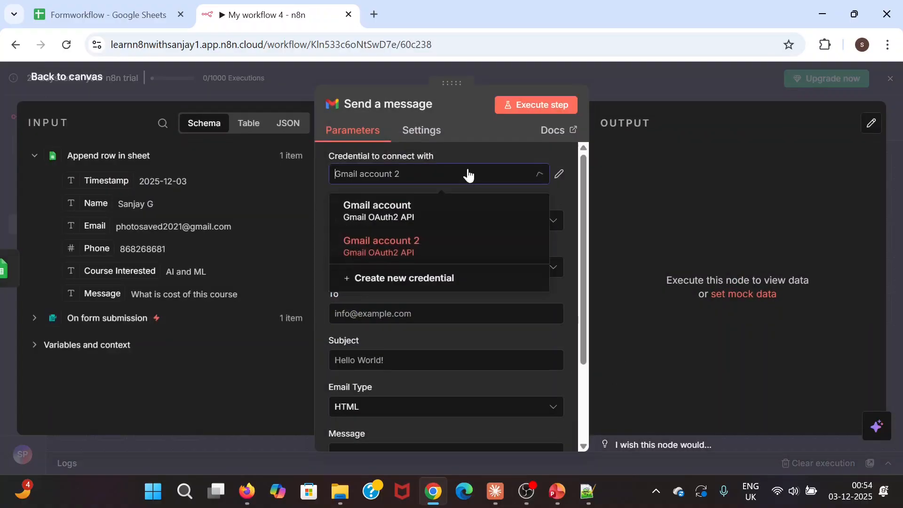
pyautogui.click(421, 281)
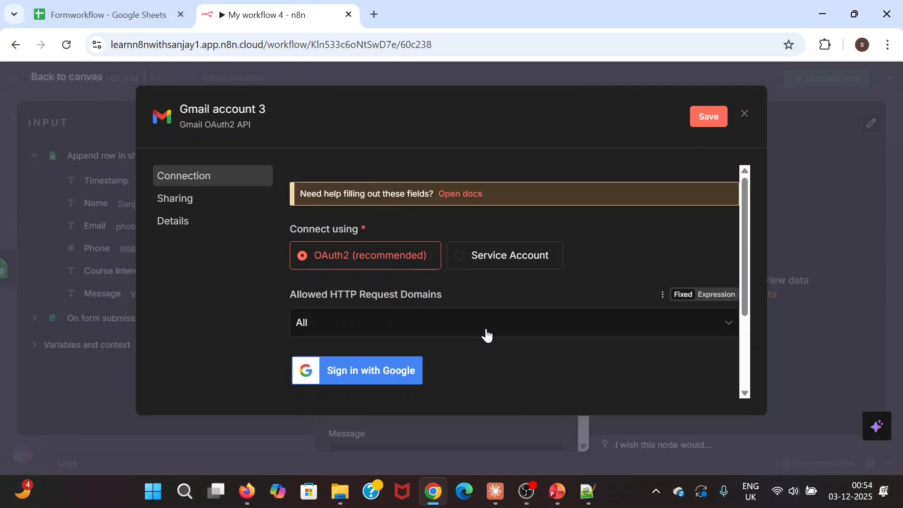
pyautogui.scroll(-2, 414, 338)
pyautogui.click(353, 306)
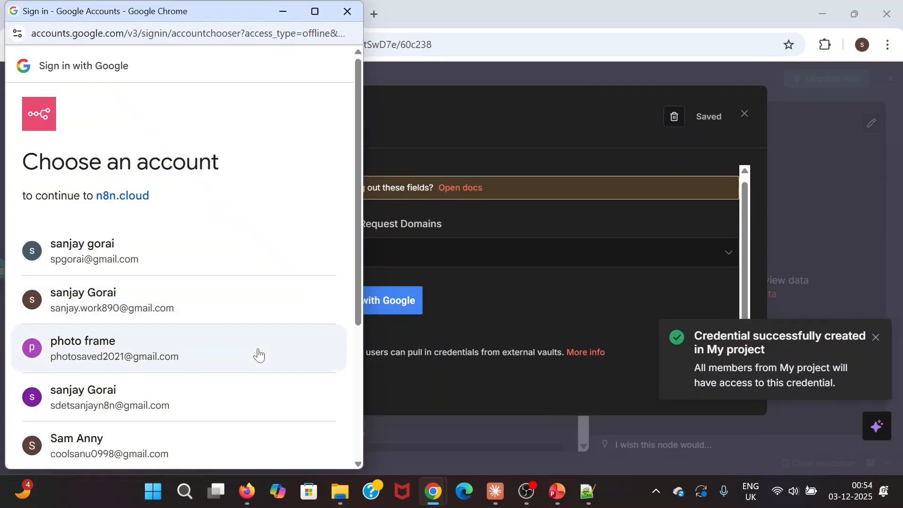
pyautogui.scroll(-1, 259, 359)
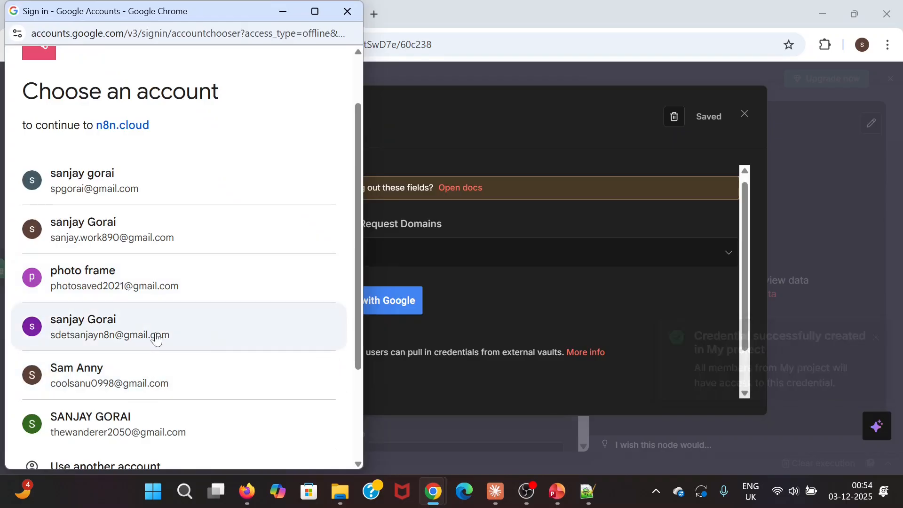
pyautogui.click(108, 339)
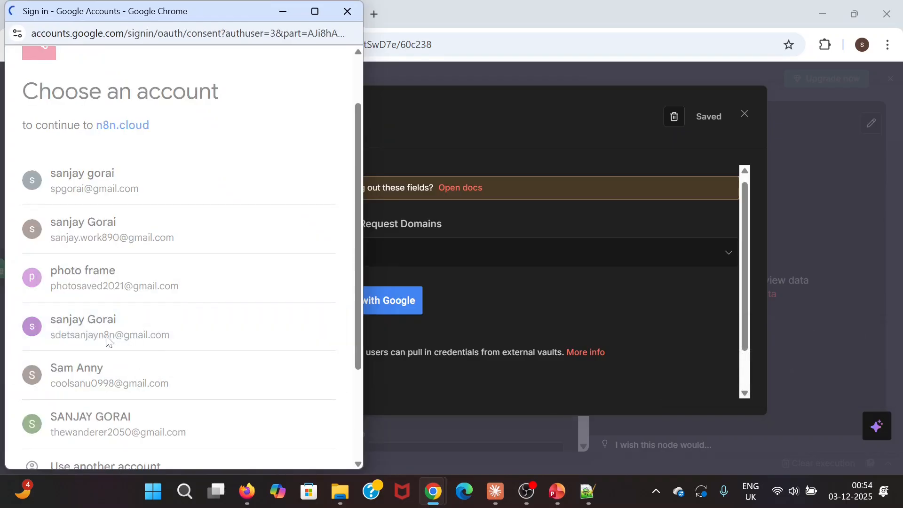
# - Grant n8n access so 'Gmail account 3' connects, then close the credential dialog
pyautogui.scroll(-5, 242, 393)
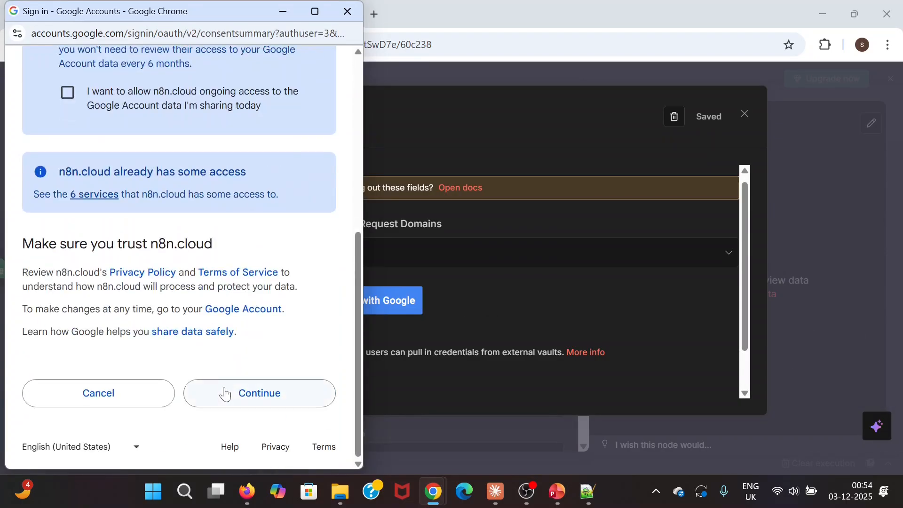
pyautogui.click(248, 393)
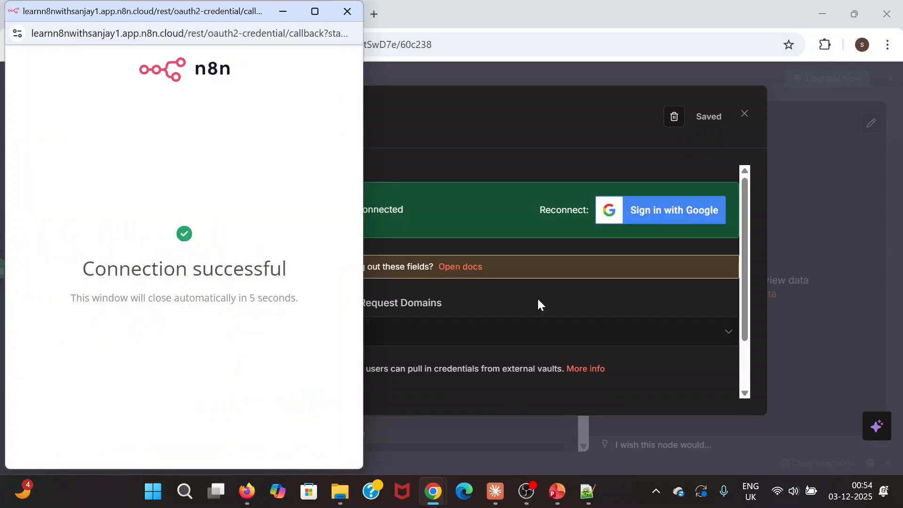
pyautogui.click(347, 12)
pyautogui.scroll(-2, 489, 329)
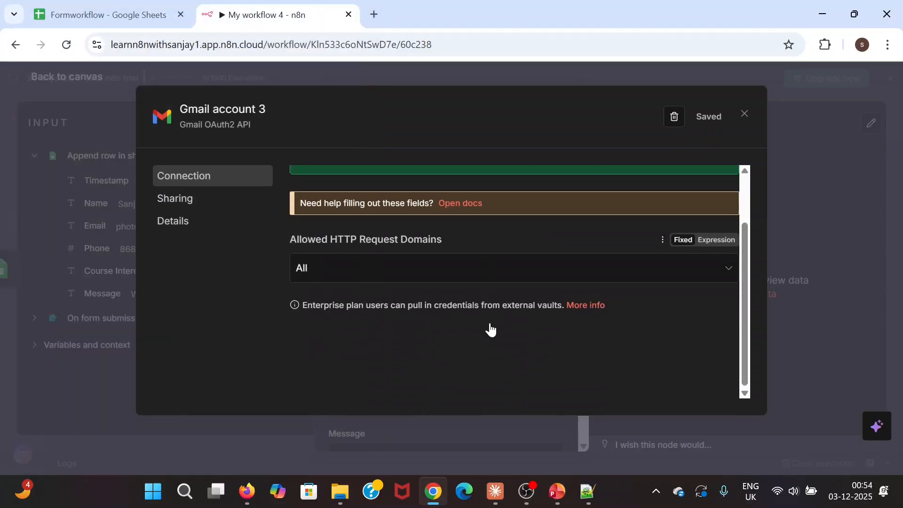
pyautogui.scroll(2, 487, 328)
pyautogui.scroll(-2, 451, 277)
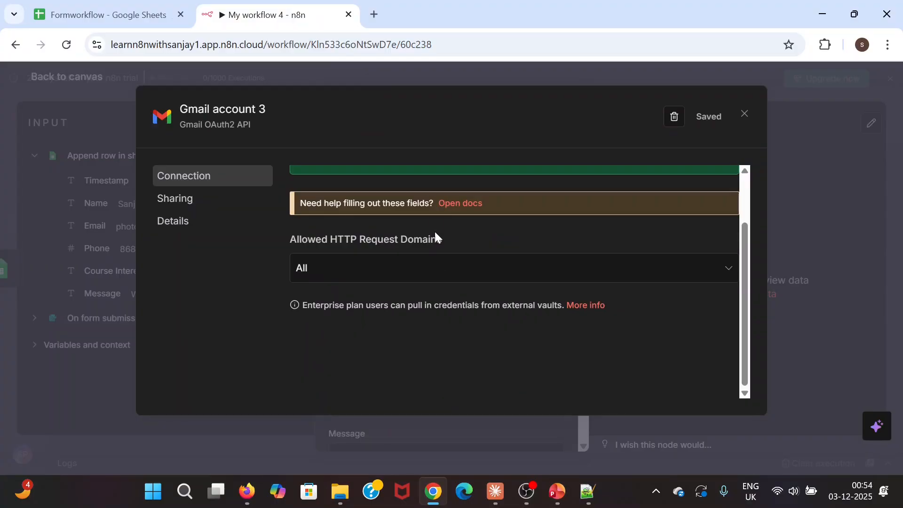
pyautogui.scroll(2, 434, 233)
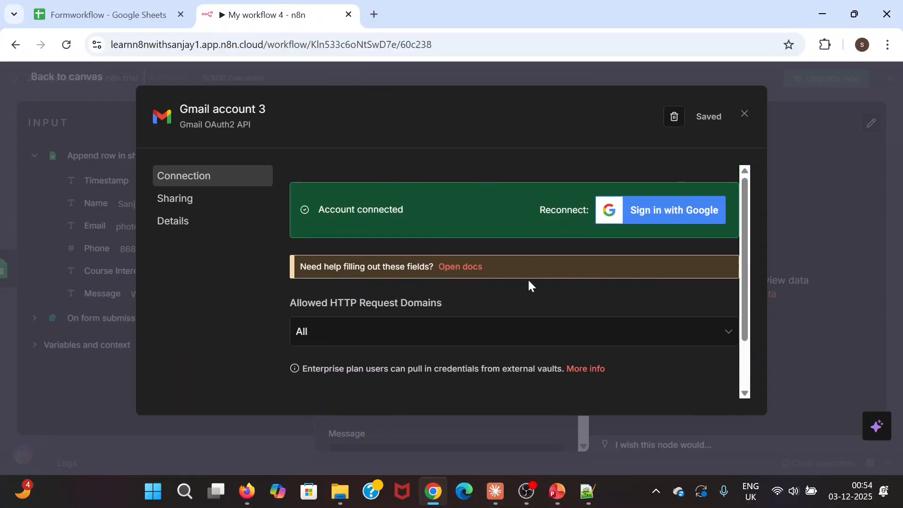
pyautogui.click(745, 113)
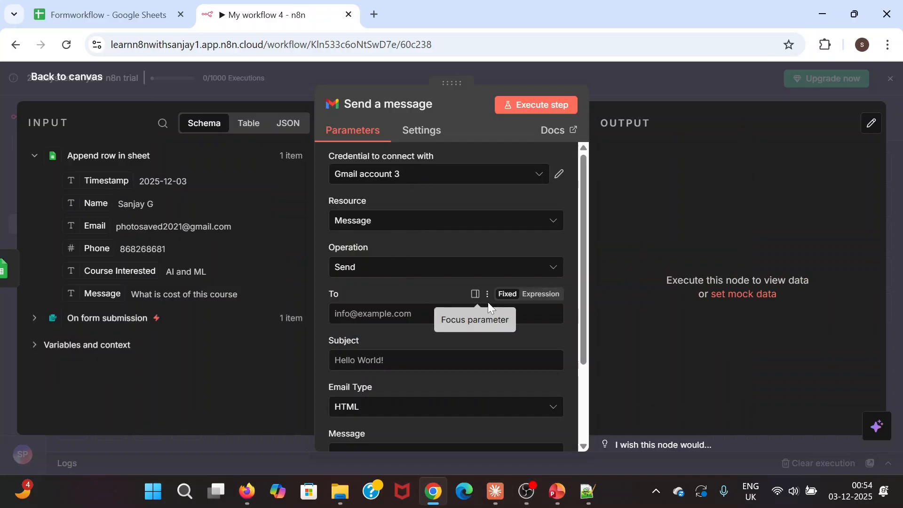
# - Copy the signed-in Google account's email from a new tab and paste it into To
pyautogui.scroll(-2, 475, 292)
pyautogui.click(423, 244)
pyautogui.scroll(2, 421, 294)
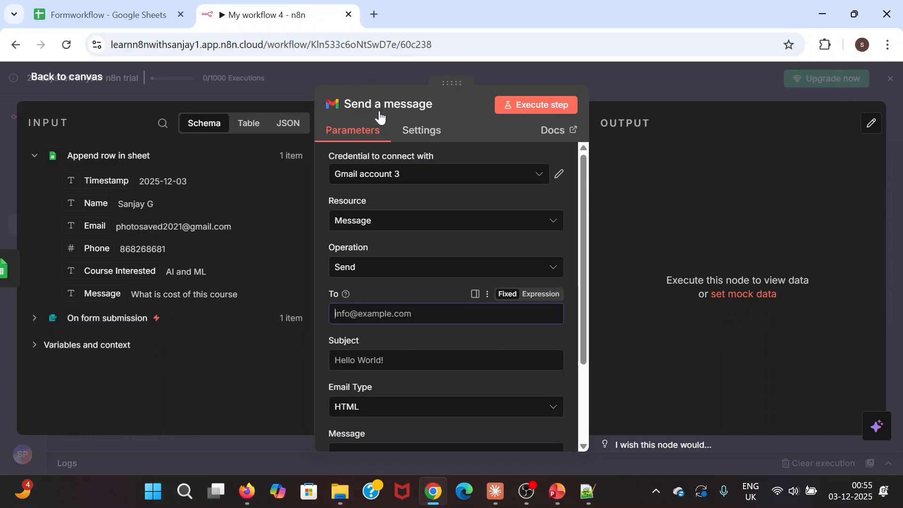
pyautogui.click(374, 14)
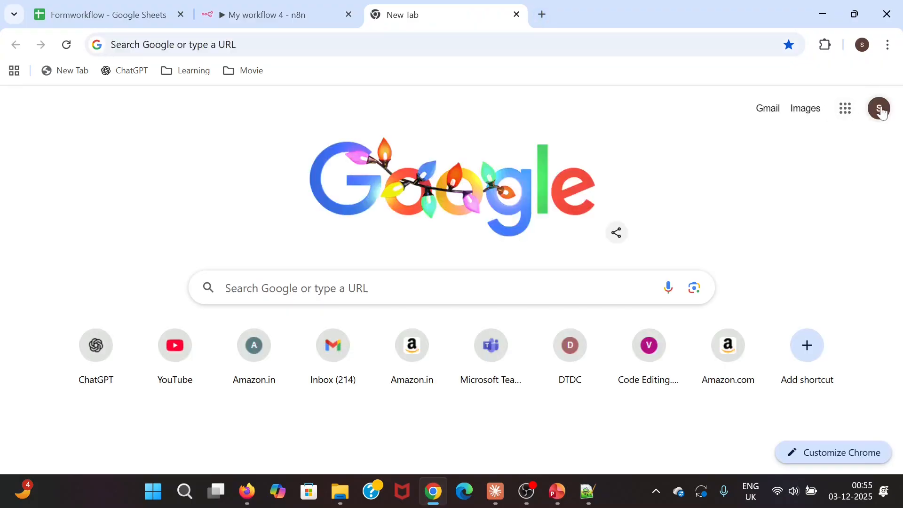
pyautogui.click(882, 112)
pyautogui.scroll(-2, 772, 339)
pyautogui.scroll(2, 774, 337)
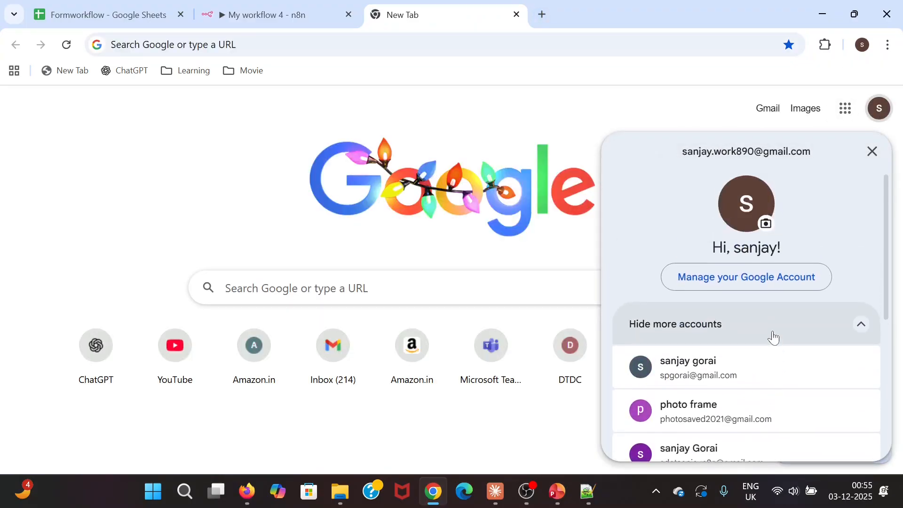
pyautogui.moveTo(820, 149); pyautogui.dragTo(656, 138)
pyautogui.hotkey('ctrl', 'c')
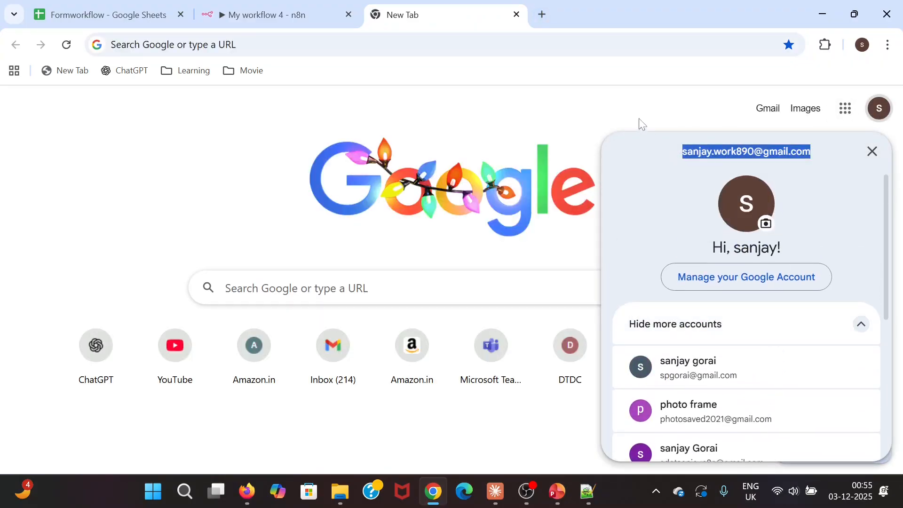
pyautogui.click(642, 125)
pyautogui.click(258, 14)
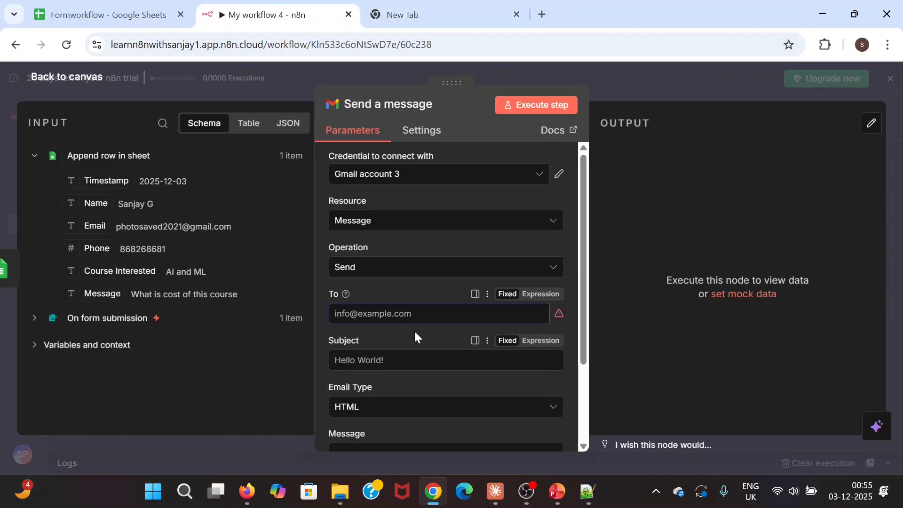
pyautogui.hotkey('ctrl', 'v')
# - Paste the prepared 'New Course Inquiry:' template into the Subject field
pyautogui.click(614, 337)
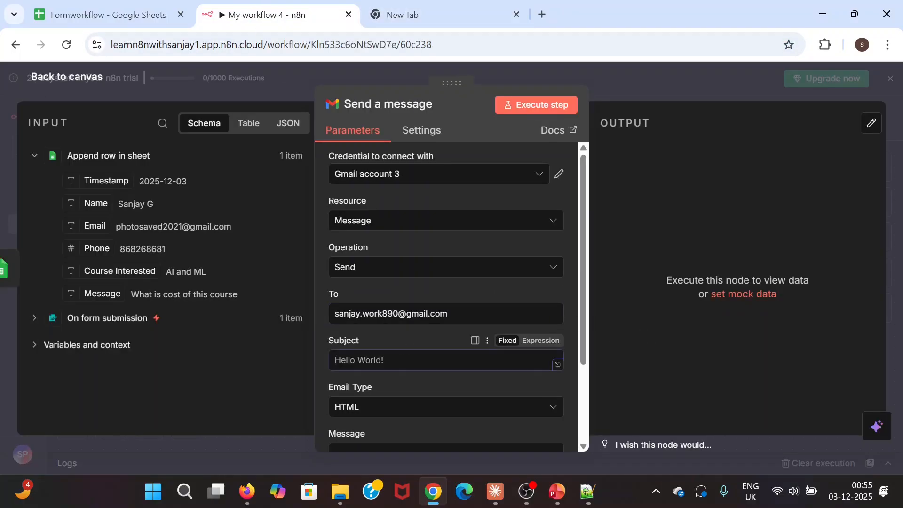
pyautogui.scroll(-2, 397, 346)
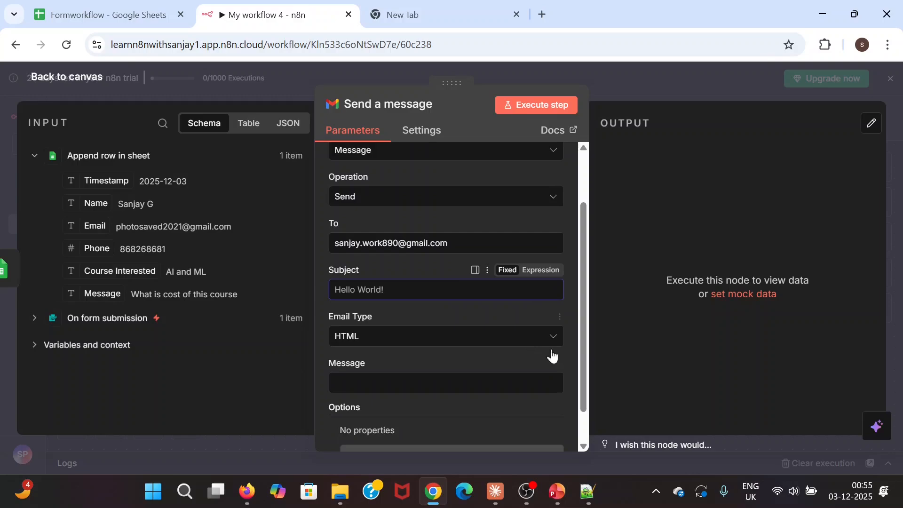
pyautogui.click(594, 492)
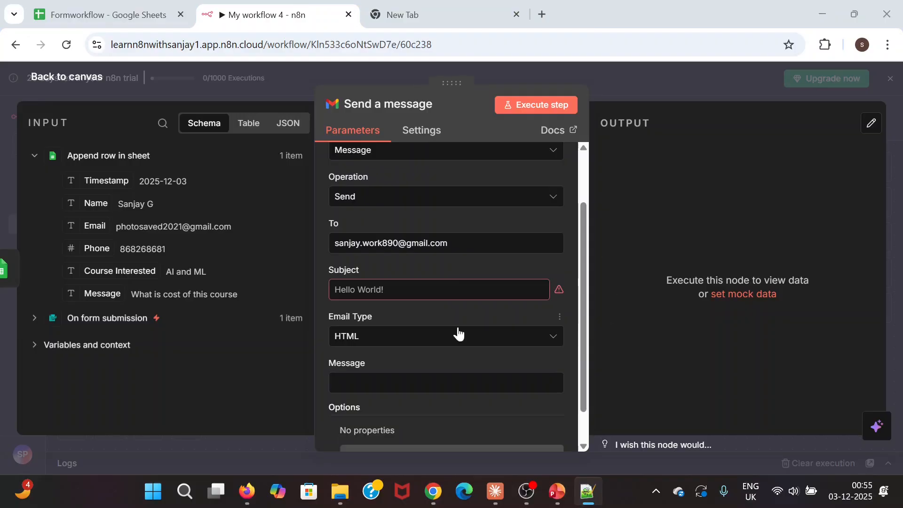
pyautogui.click(438, 290)
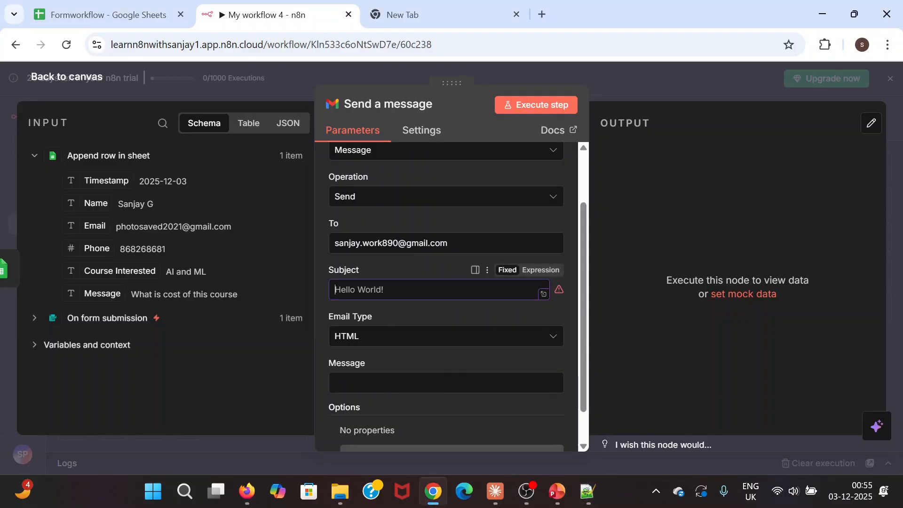
pyautogui.write("New Course Inquiry: {{ $json['Course Interested'] }} - {{ $json.Name }}")
pyautogui.click(237, 389)
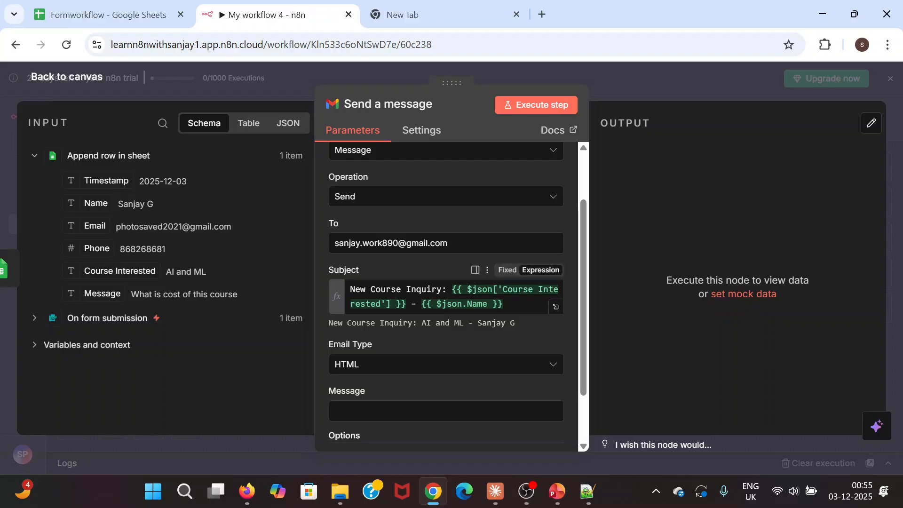
# - Replace the subject placeholders with the Course Interested field and keep Email Type HTML
pyautogui.moveTo(452, 289); pyautogui.dragTo(504, 304)
pyautogui.press('BackSpace')
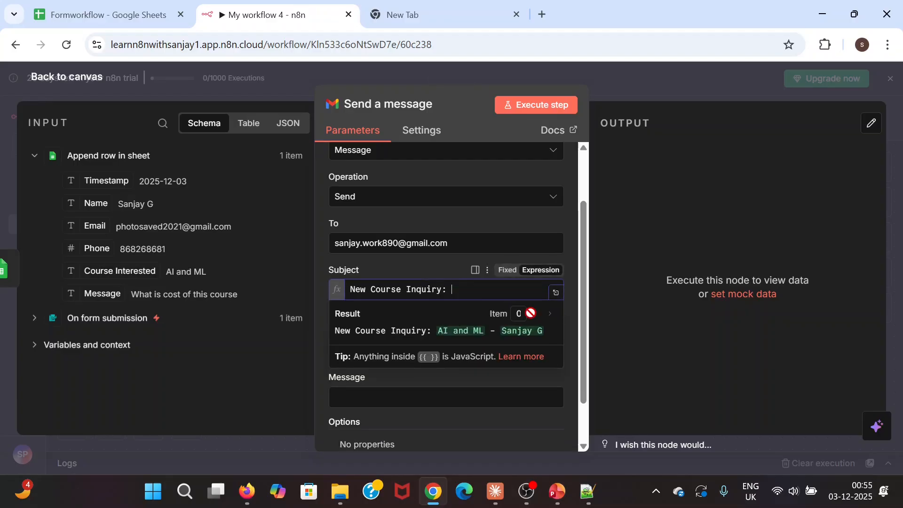
pyautogui.moveTo(103, 275); pyautogui.dragTo(458, 294)
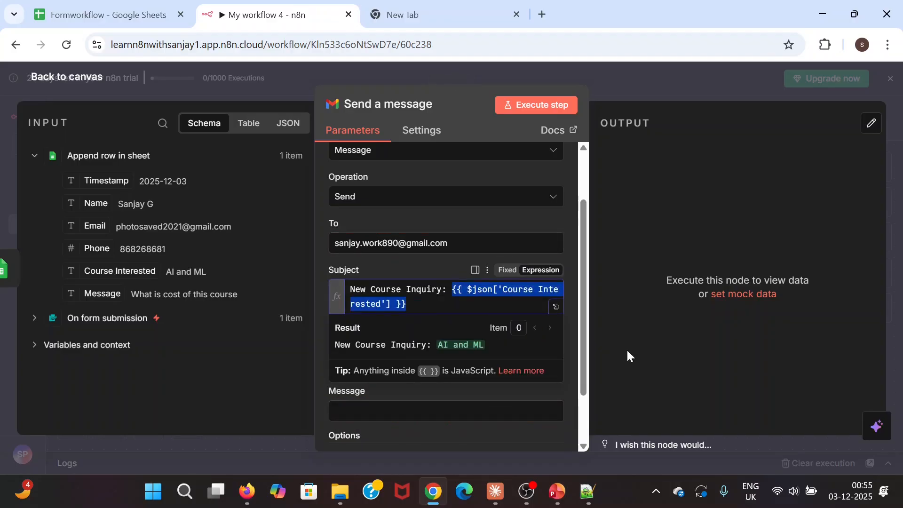
pyautogui.click(664, 340)
pyautogui.scroll(-1, 418, 340)
pyautogui.scroll(-2, 419, 345)
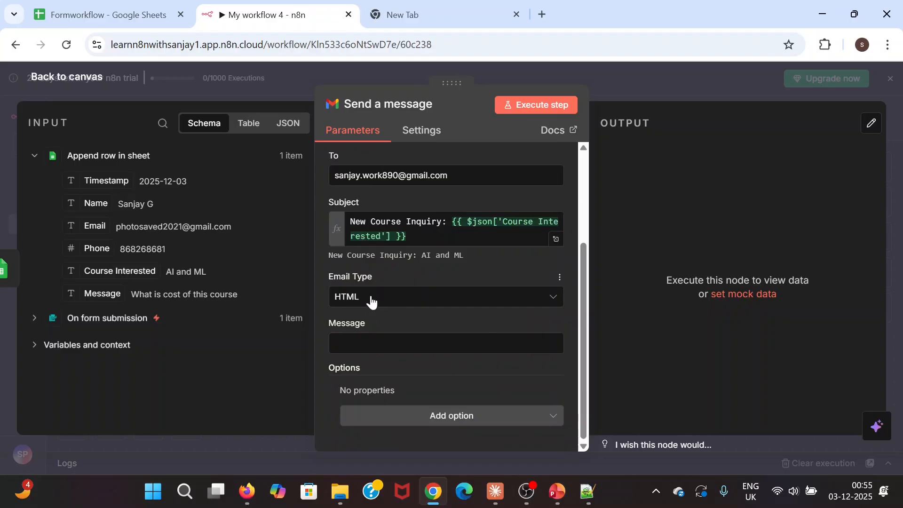
pyautogui.click(383, 300)
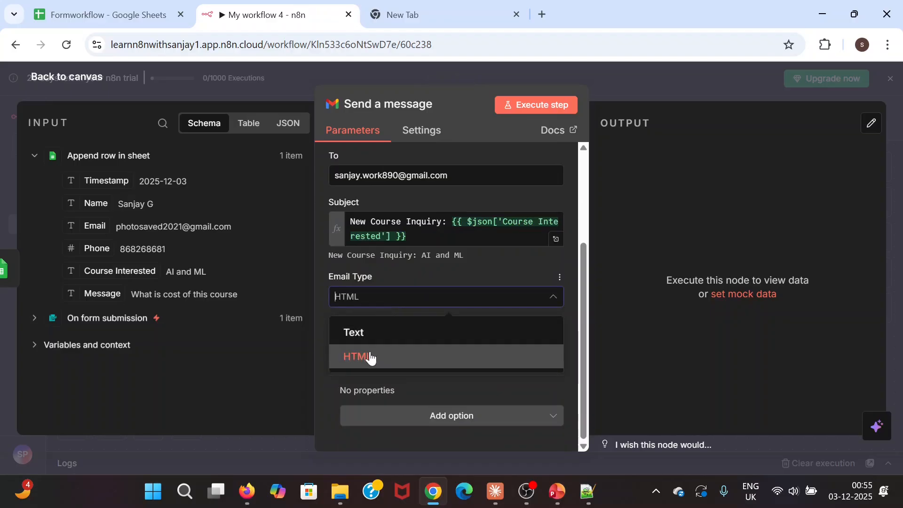
pyautogui.click(407, 272)
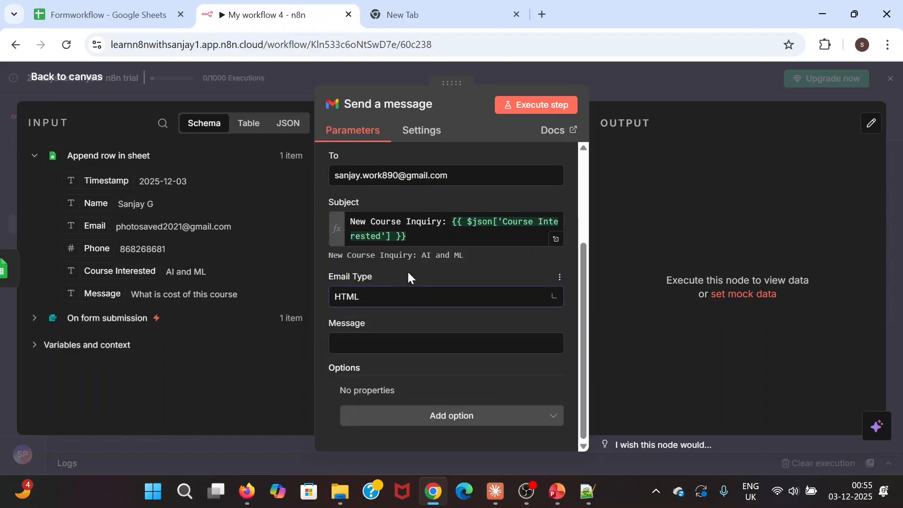
pyautogui.click(433, 342)
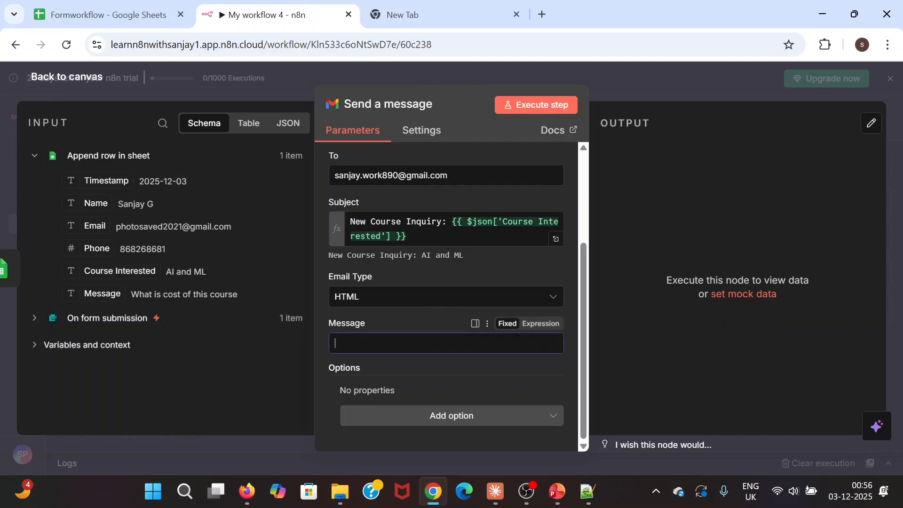
# - Paste the HTML 'NEW COURSE INQUIRY!' template from Notepad++ into the Message field
pyautogui.hotkey('alt', 'Tab')
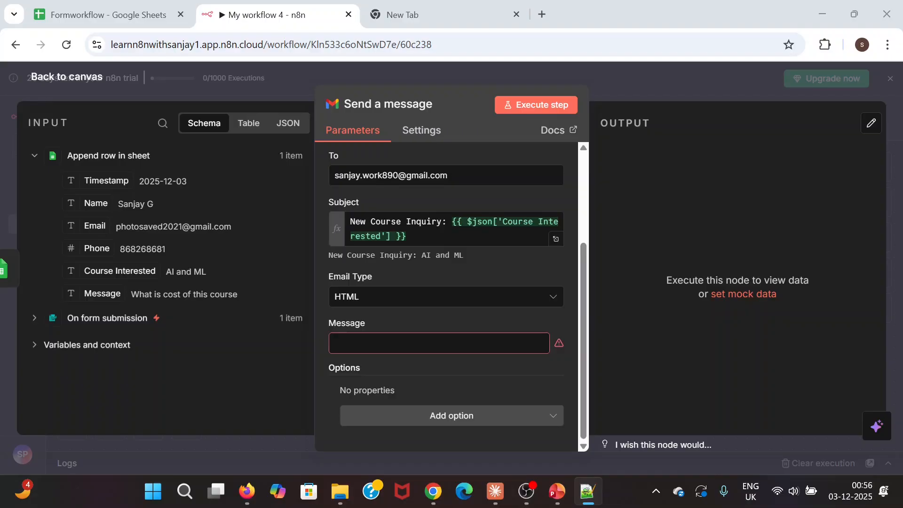
pyautogui.click(398, 342)
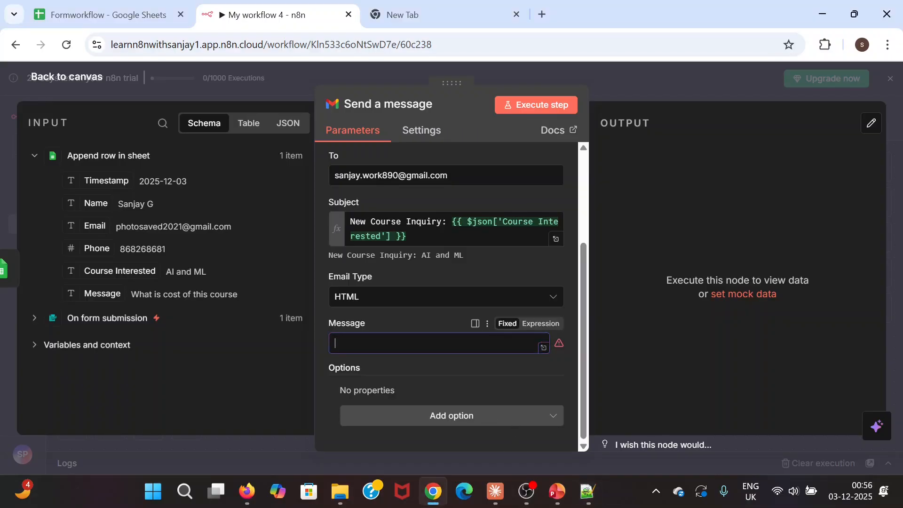
pyautogui.hotkey('ctrl', 'v')
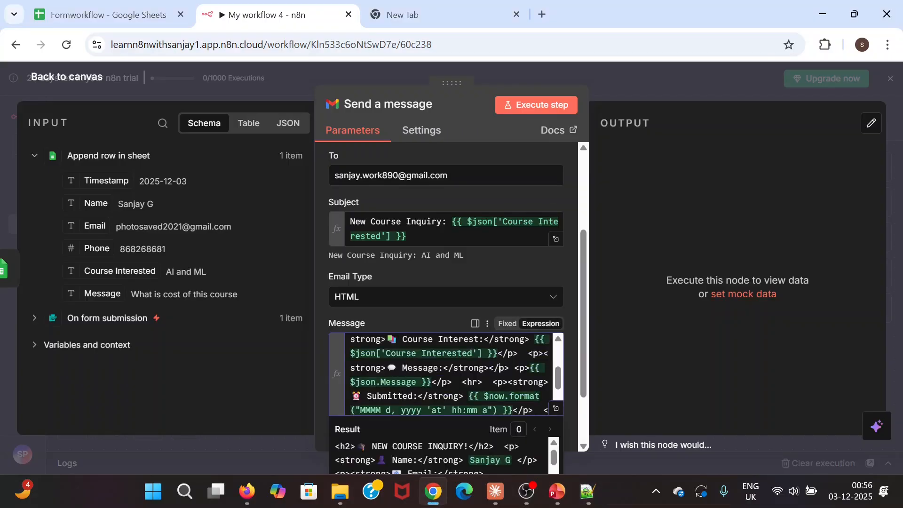
pyautogui.click(431, 318)
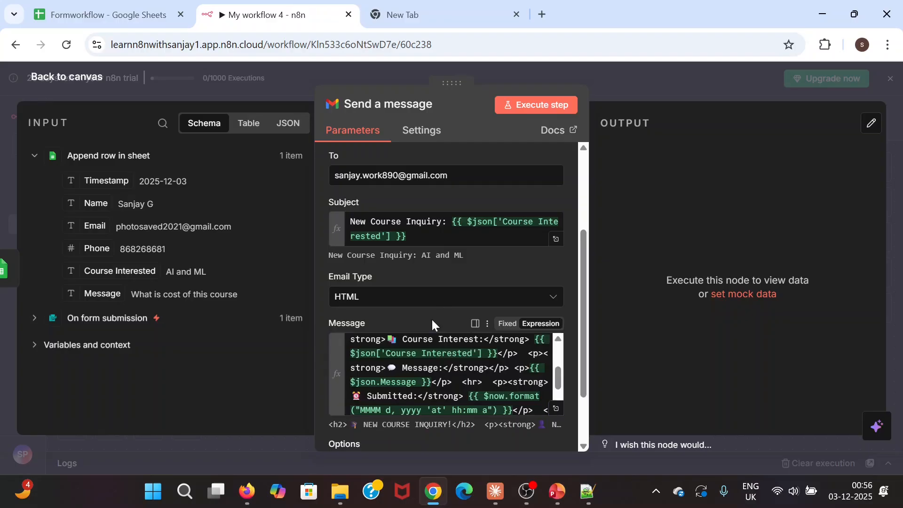
# - Preview the message as rendered Html in the full expression editor, then close it
pyautogui.click(558, 409)
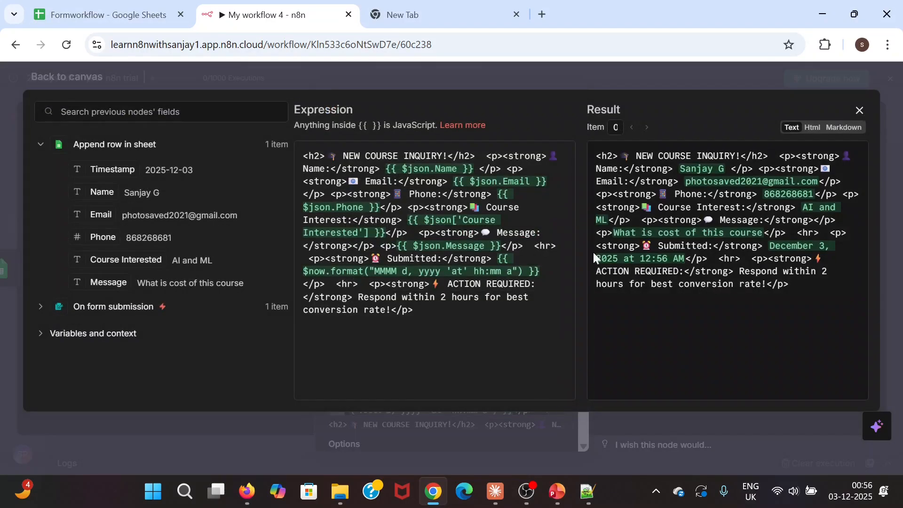
pyautogui.click(810, 127)
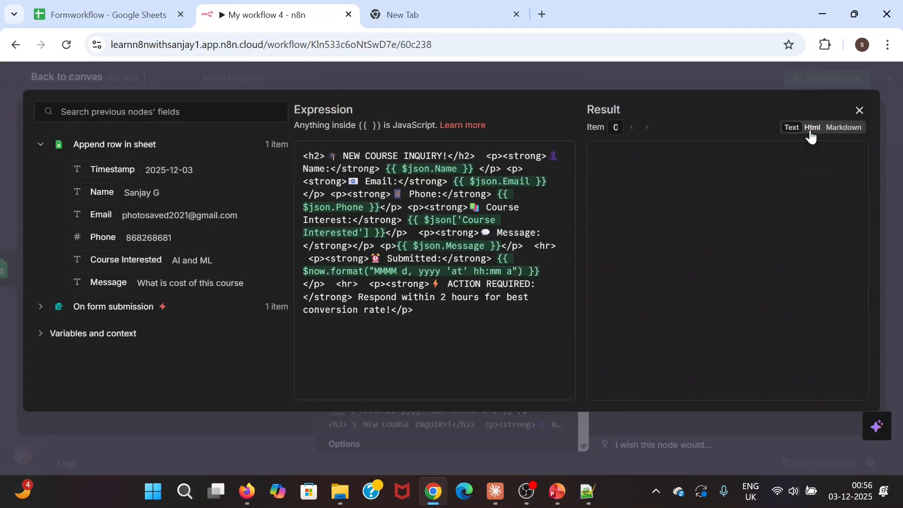
pyautogui.scroll(-2, 762, 266)
pyautogui.scroll(2, 762, 265)
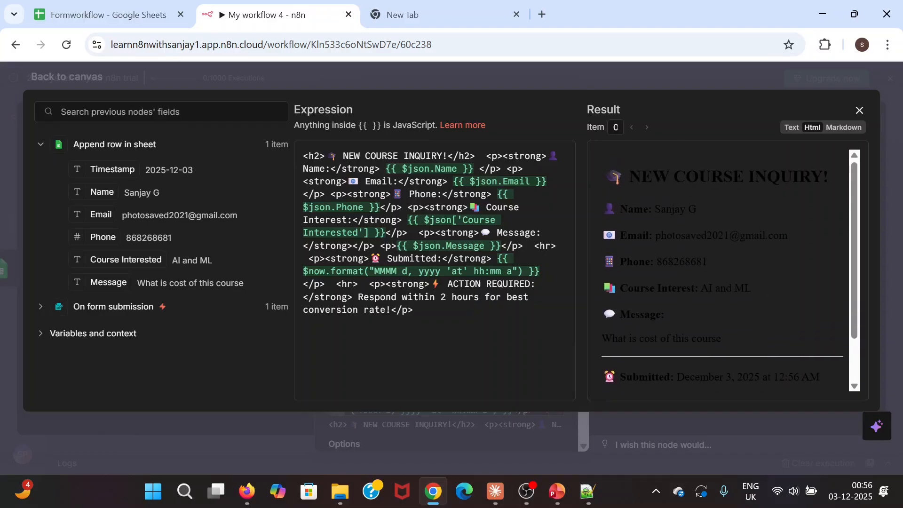
pyautogui.scroll(-2, 761, 266)
pyautogui.scroll(2, 698, 317)
pyautogui.click(33, 79)
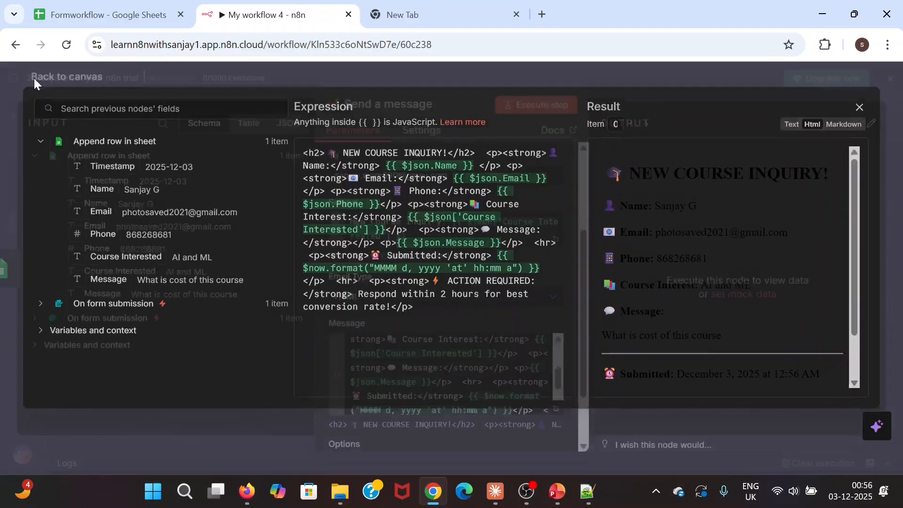
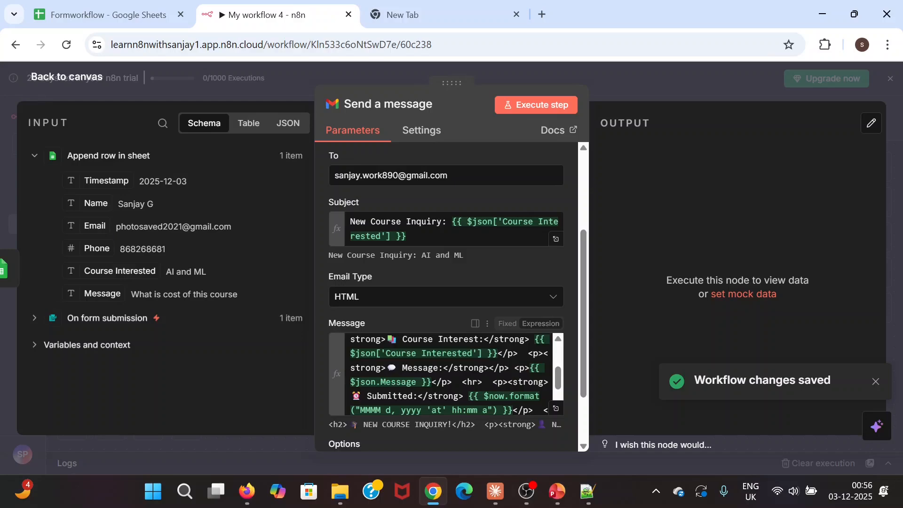
# - Test-run the Gmail Send a message node to send the inquiry notification, then return to the canvas
pyautogui.scroll(-2, 450, 374)
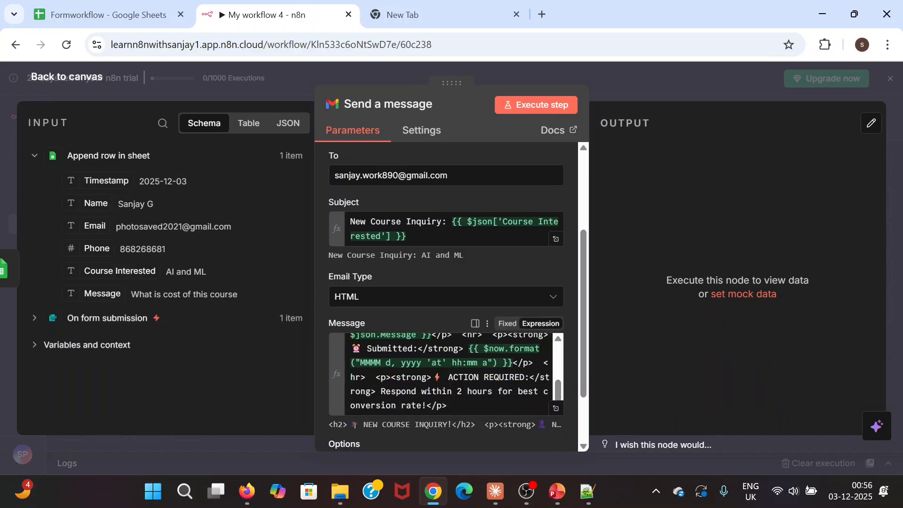
pyautogui.scroll(3, 449, 374)
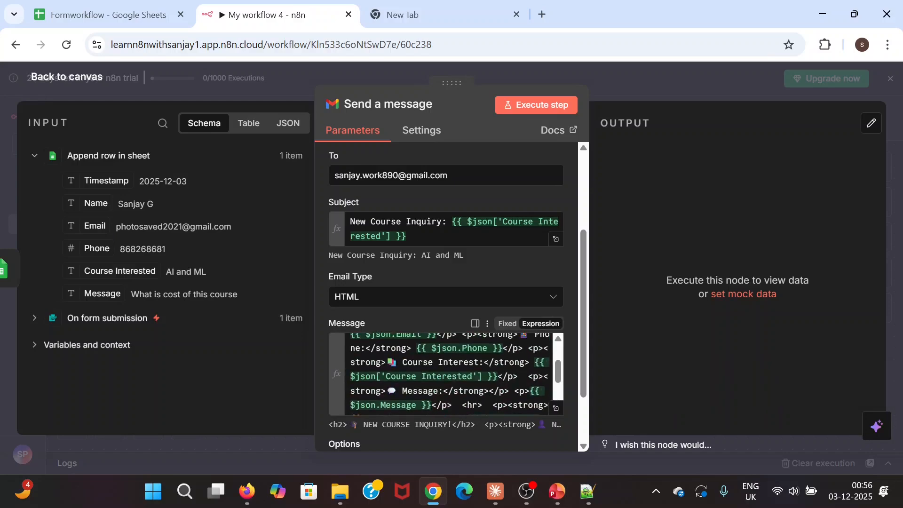
pyautogui.scroll(-3, 449, 373)
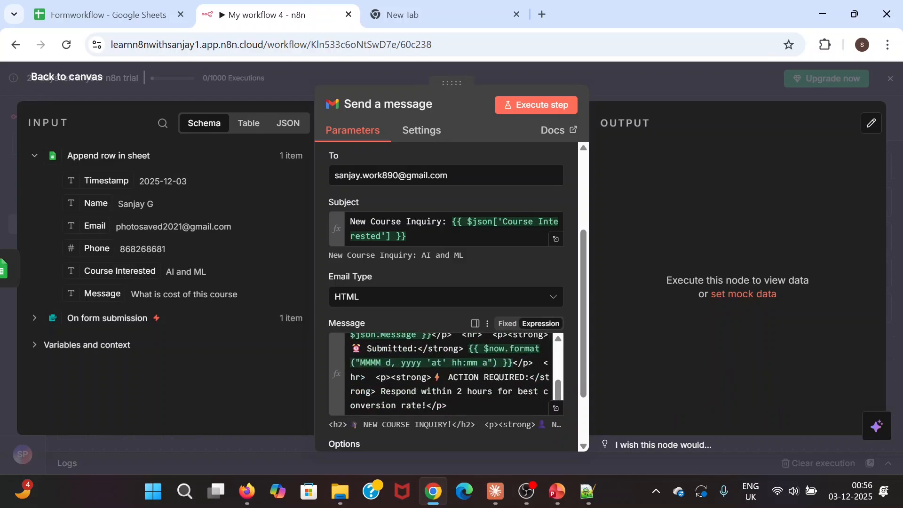
pyautogui.click(526, 111)
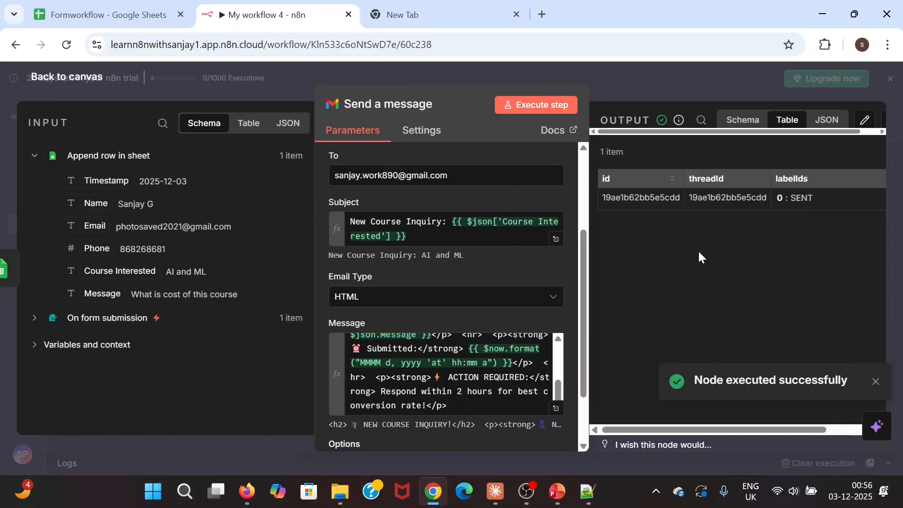
pyautogui.click(35, 84)
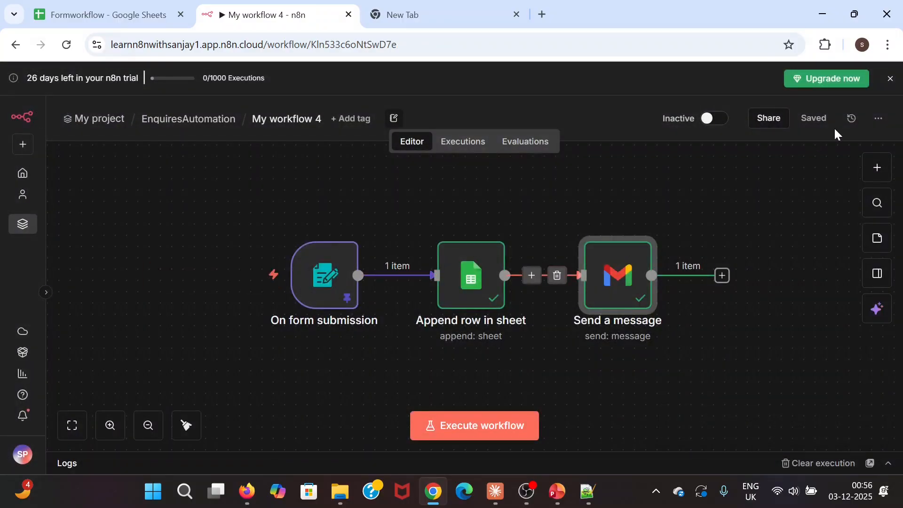
# - Open the Gmail inbox in a new browser tab
pyautogui.click(478, 16)
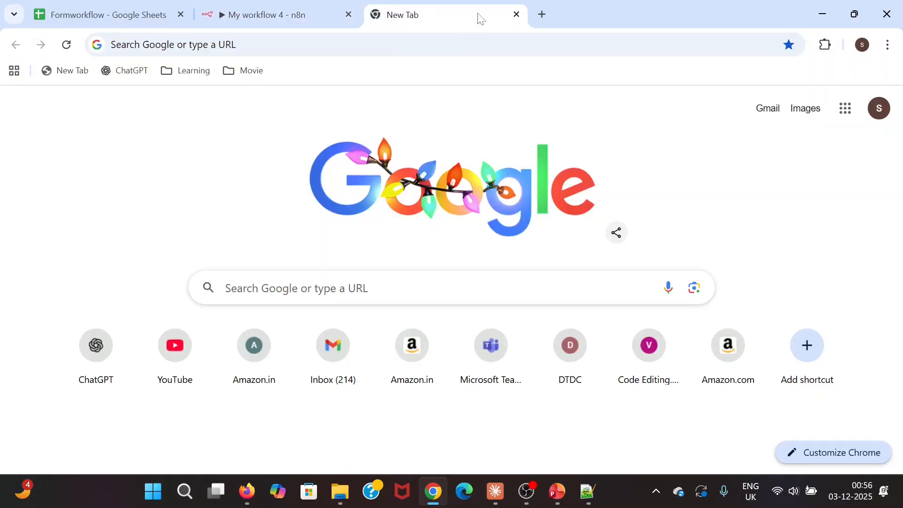
pyautogui.click(489, 44)
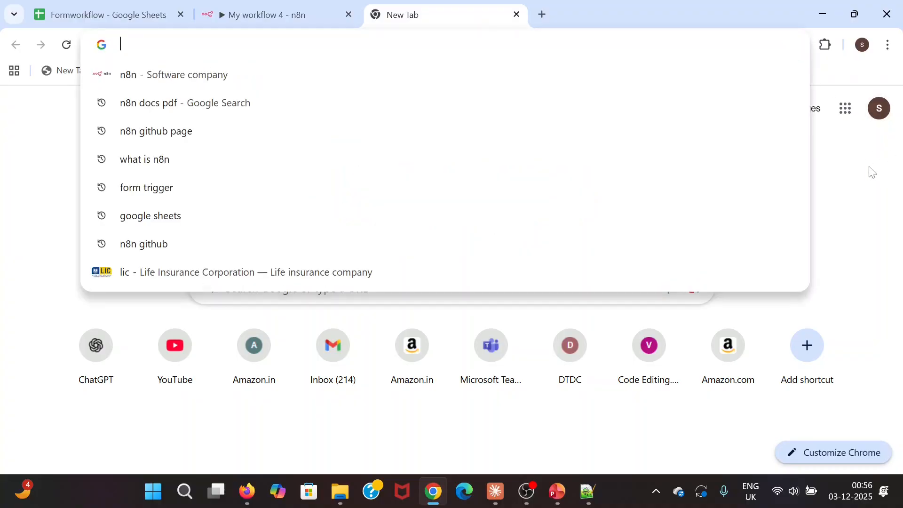
pyautogui.click(879, 109)
pyautogui.click(607, 120)
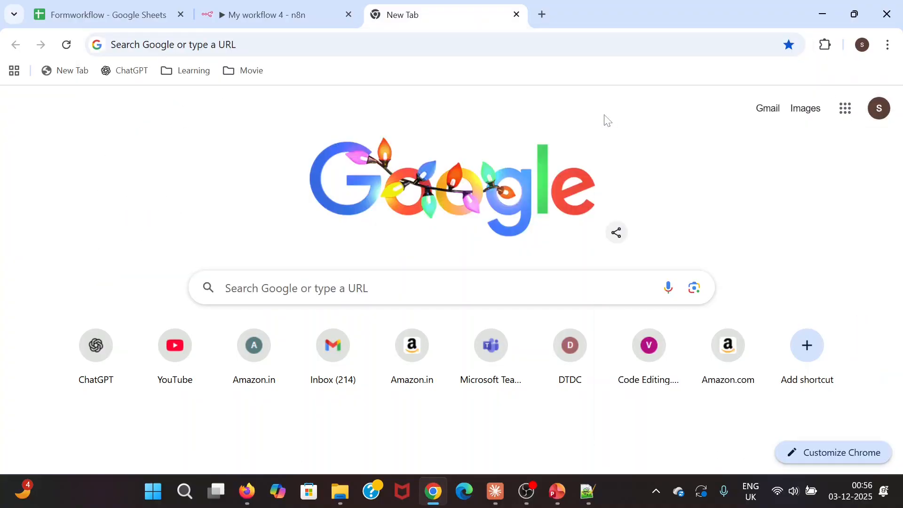
pyautogui.click(221, 45)
pyautogui.write('gm')
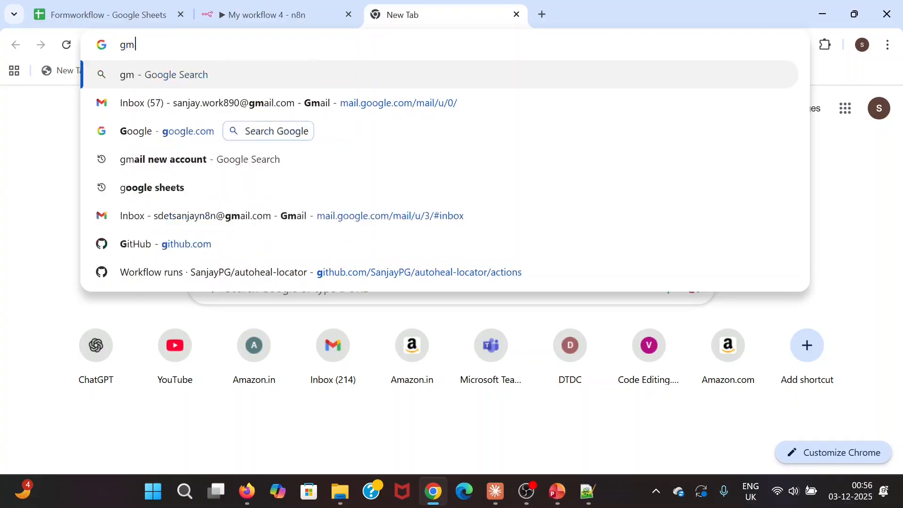
pyautogui.write('ail')
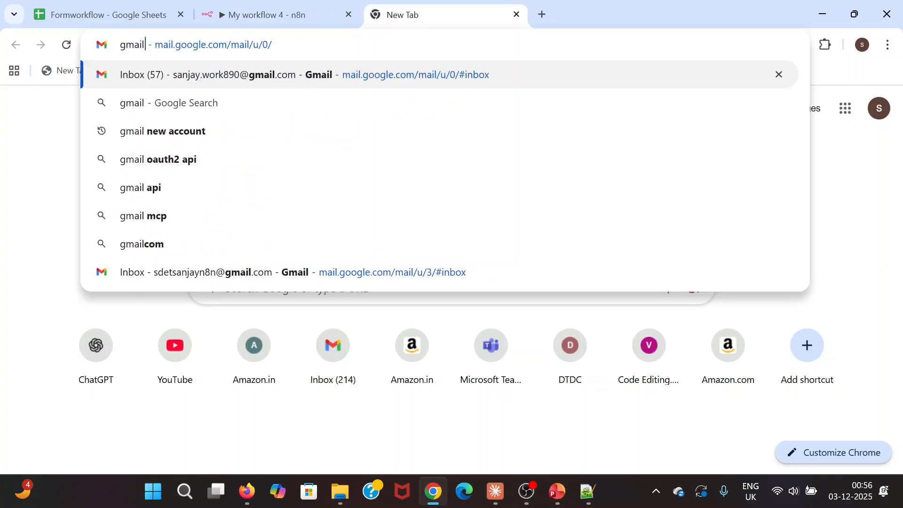
pyautogui.click(306, 83)
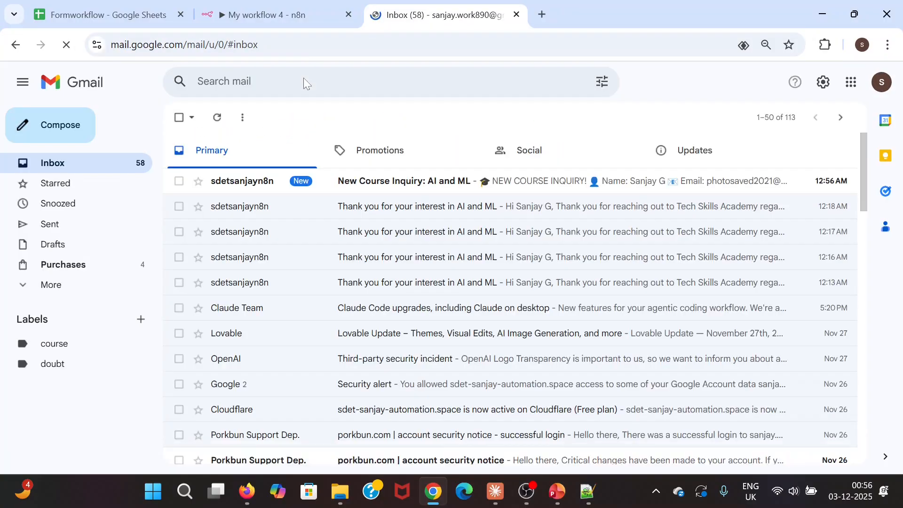
# - Check the 'New Course Inquiry: AI and ML' email, then go back to the n8n workflow
pyautogui.click(386, 189)
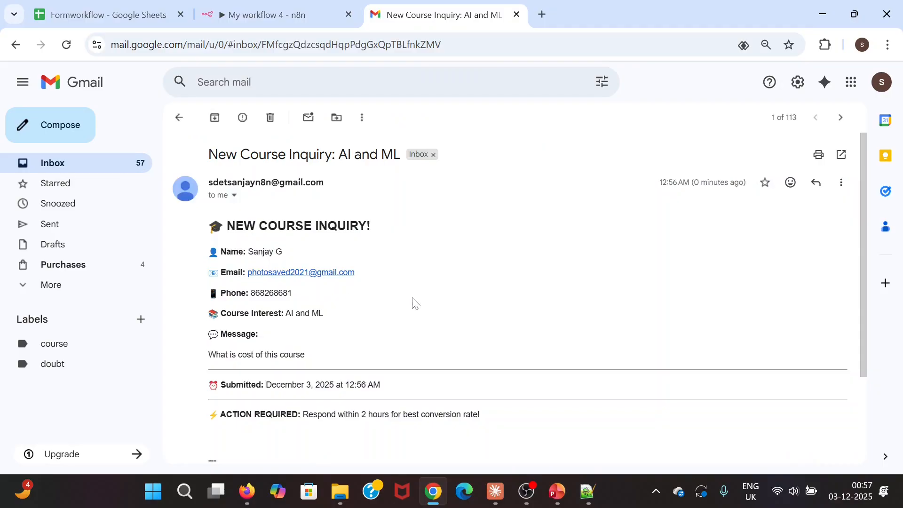
pyautogui.scroll(-2, 433, 284)
pyautogui.scroll(2, 433, 284)
pyautogui.click(143, 22)
pyautogui.click(238, 10)
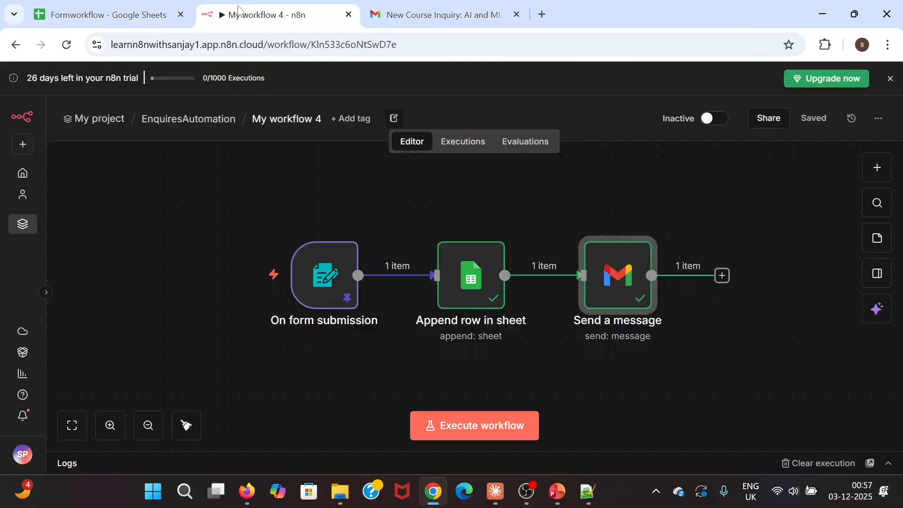
# - Add a second Gmail 'Send a message' node after the first Gmail step
pyautogui.hscroll(2, 575, 219)
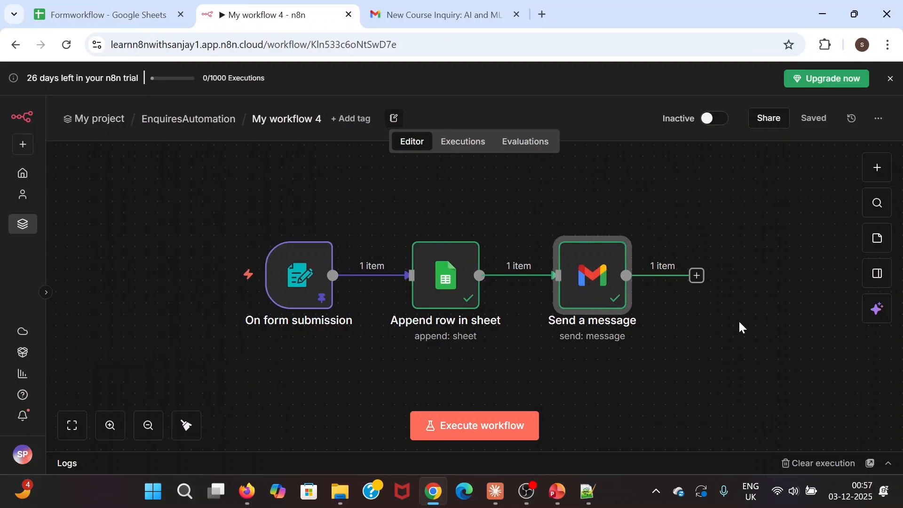
pyautogui.hscroll(3, 739, 322)
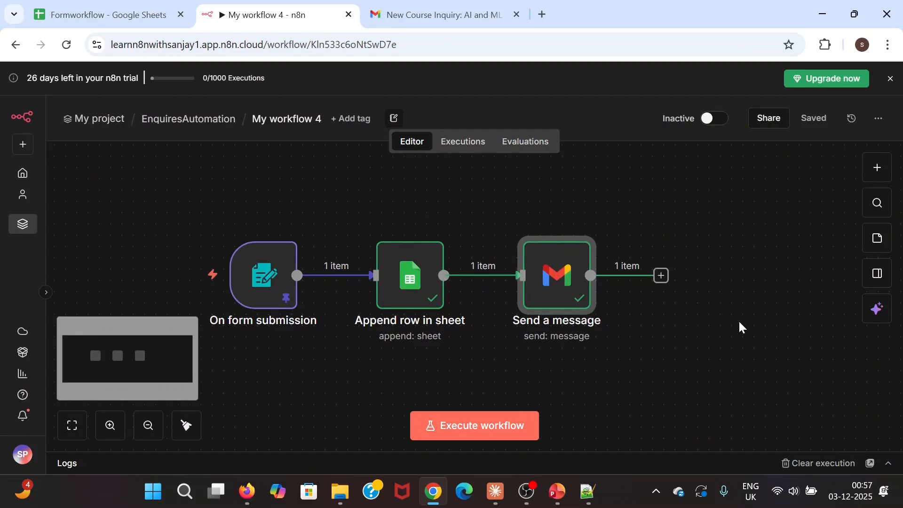
pyautogui.click(662, 276)
pyautogui.write('gmail')
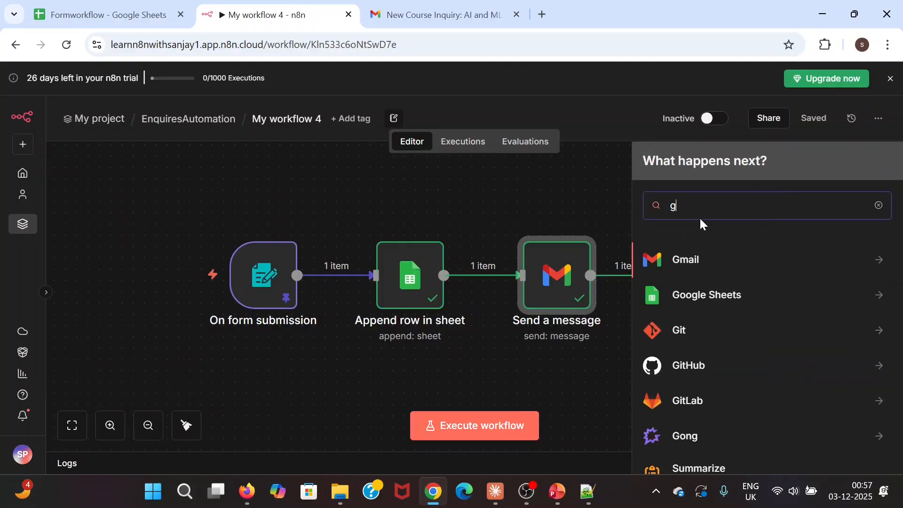
pyautogui.click(696, 266)
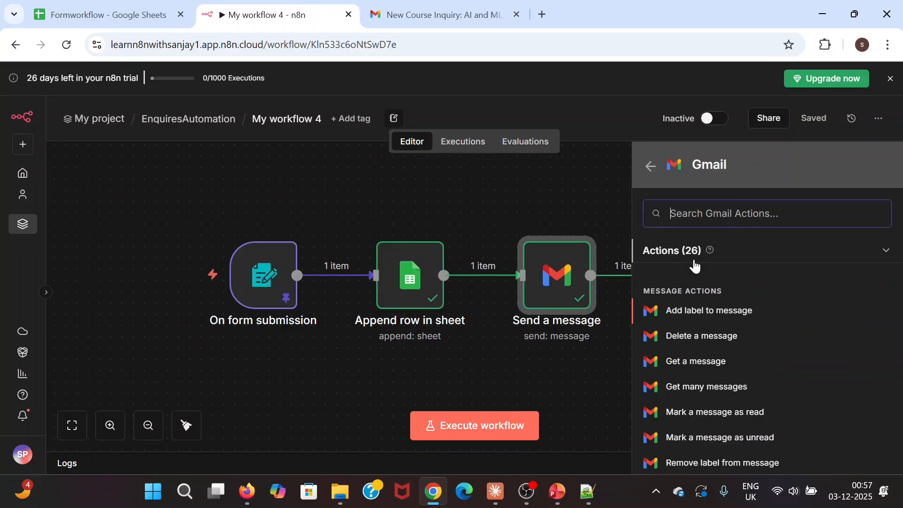
pyautogui.scroll(-2, 748, 377)
pyautogui.scroll(-2, 748, 377)
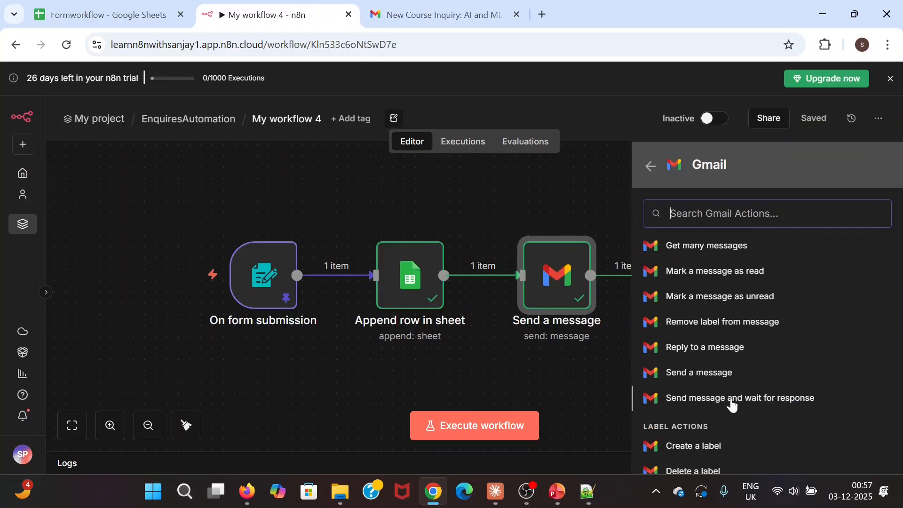
pyautogui.click(708, 369)
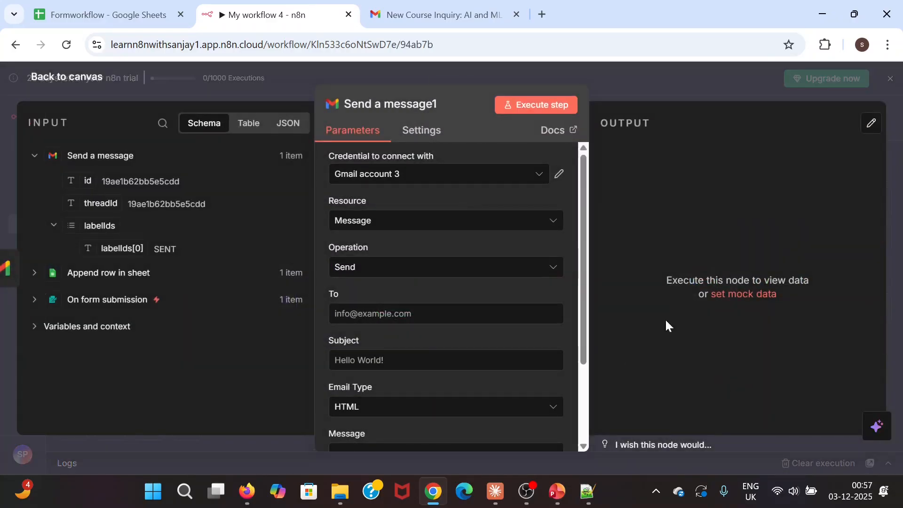
# - Map the form's Email Address field into the new Gmail node's To field
pyautogui.click(442, 176)
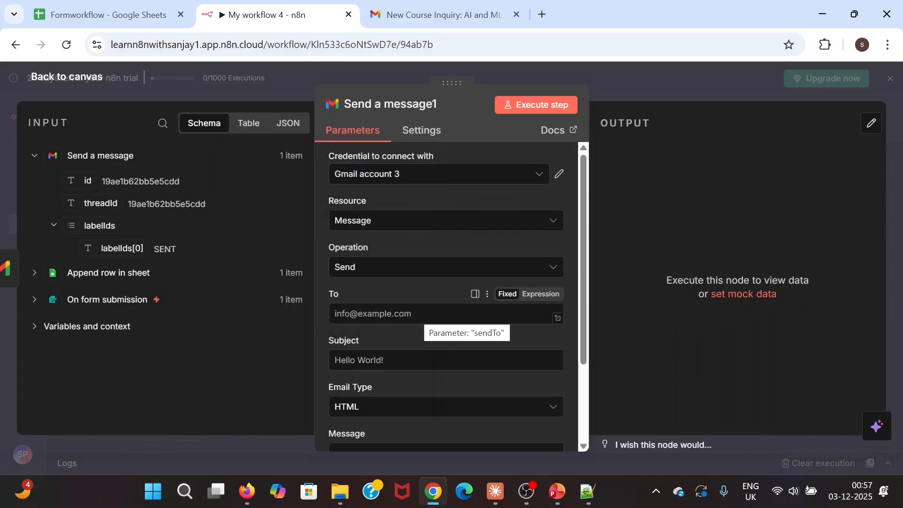
pyautogui.click(34, 299)
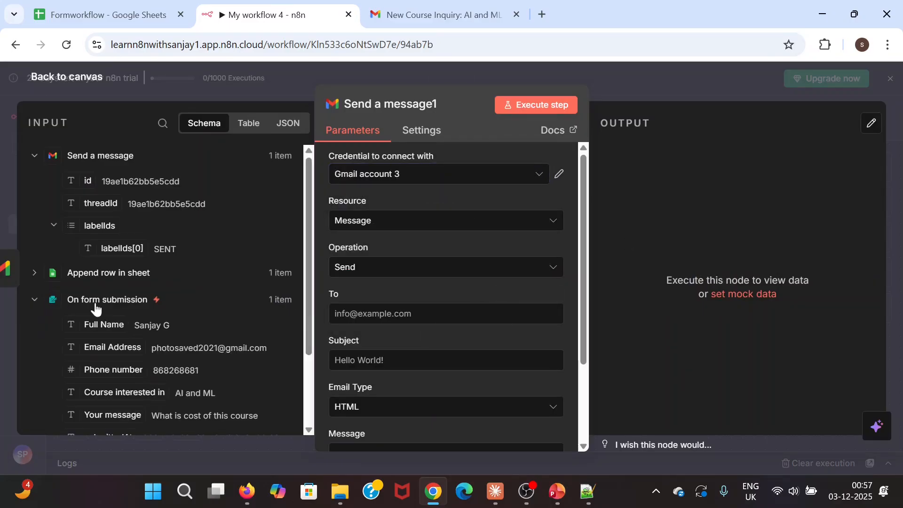
pyautogui.scroll(-1, 242, 279)
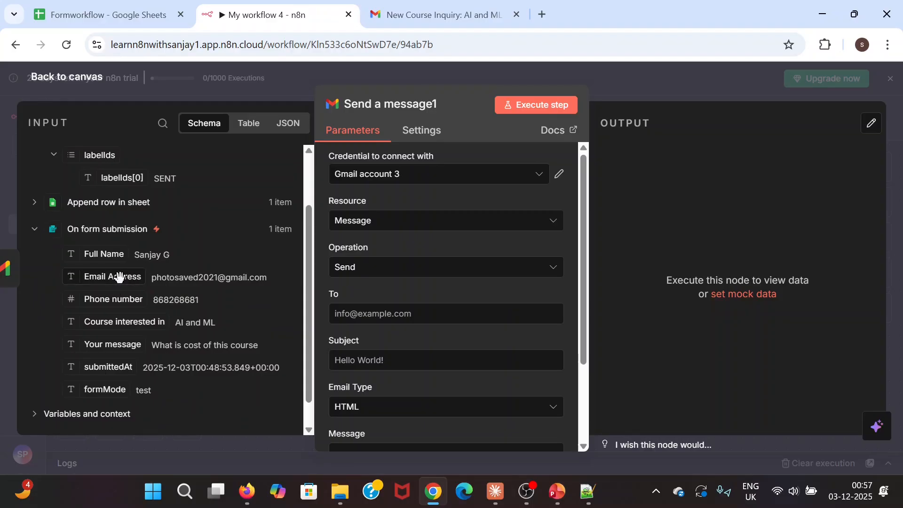
pyautogui.moveTo(119, 277); pyautogui.dragTo(394, 316)
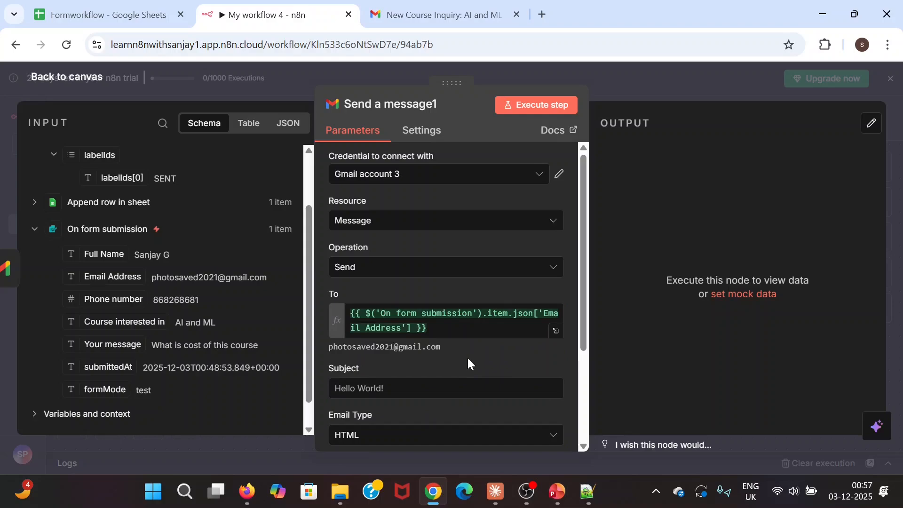
pyautogui.scroll(-3, 401, 309)
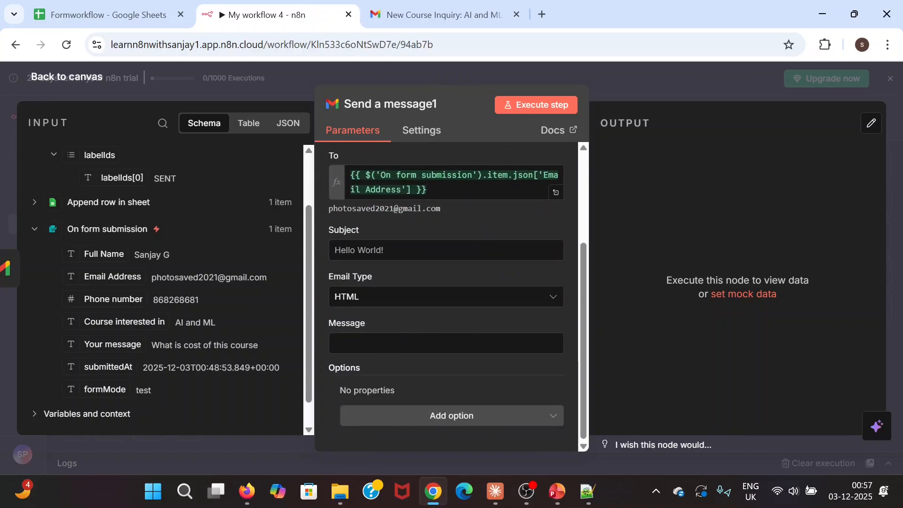
pyautogui.click(588, 492)
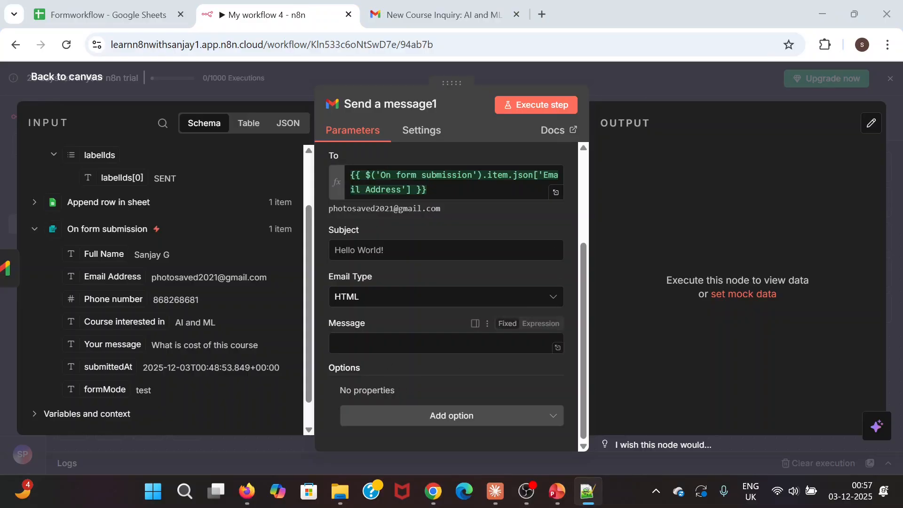
# - Set the Subject to 'Thank you for your interest in' plus the submitted course, then reach the Message field
pyautogui.click(396, 344)
pyautogui.click(374, 251)
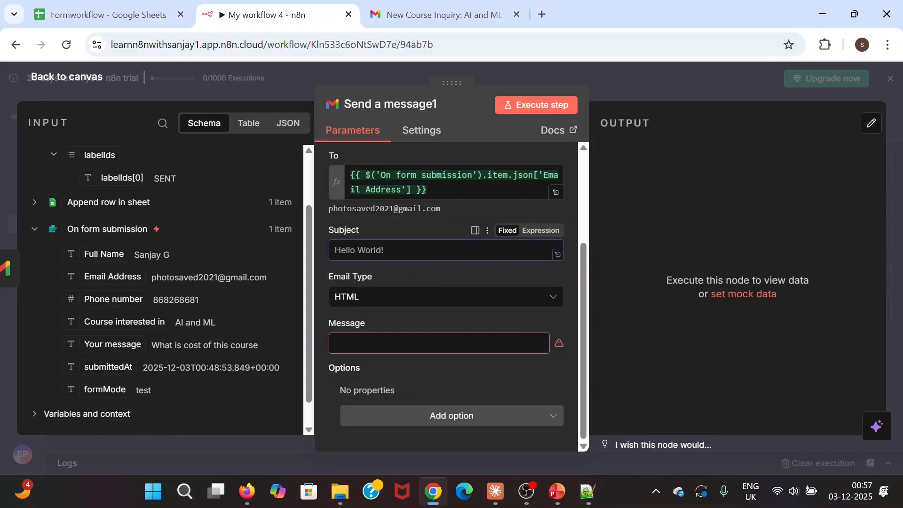
pyautogui.write("Thank you for your interest in {{ $('On form submission').item.json['Course intersted in'] }}")
pyautogui.click(601, 310)
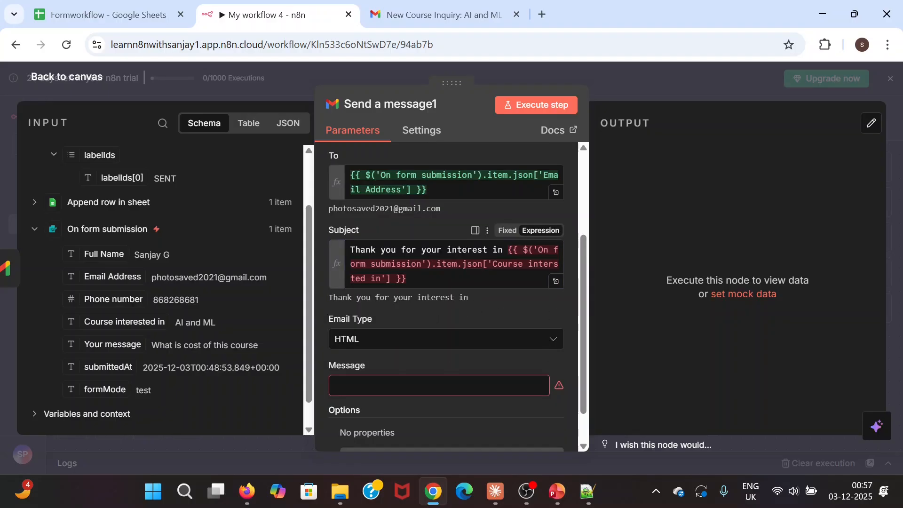
pyautogui.scroll(-1, 431, 256)
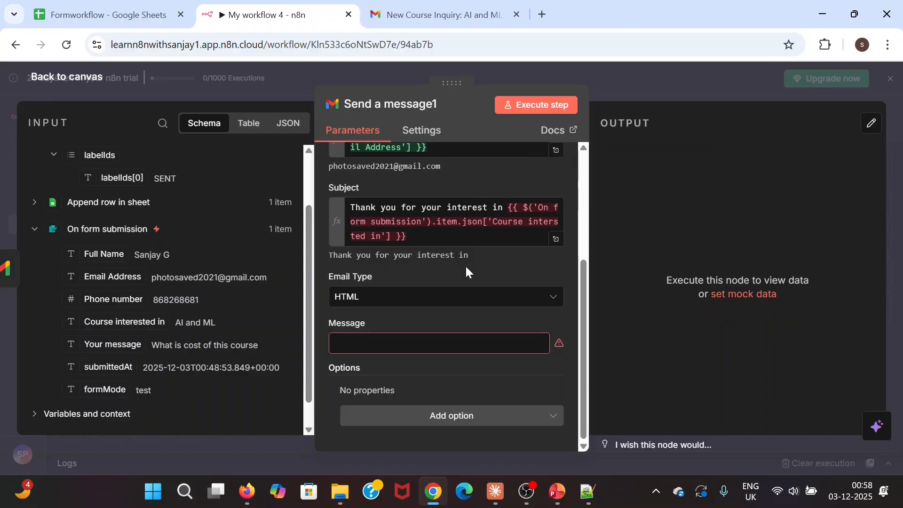
pyautogui.click(398, 342)
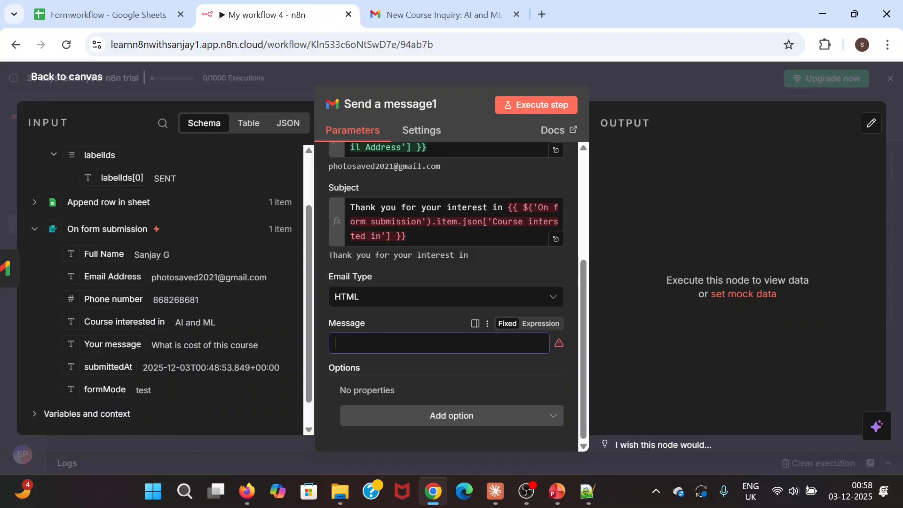
# - Paste the HTML thank-you body from Notepad++ into Message and save the workflow
pyautogui.hotkey('alt', 'Tab')
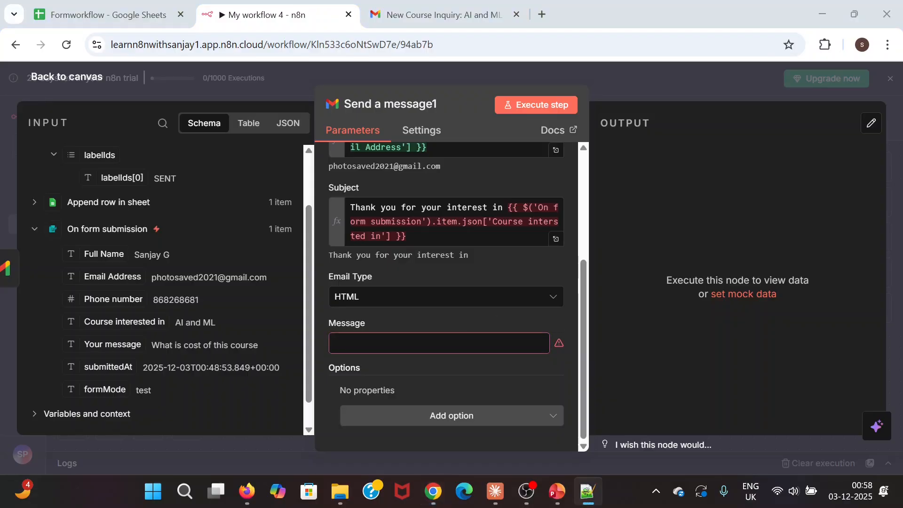
pyautogui.hotkey('alt', 'Tab')
pyautogui.hotkey('ctrl', 'v')
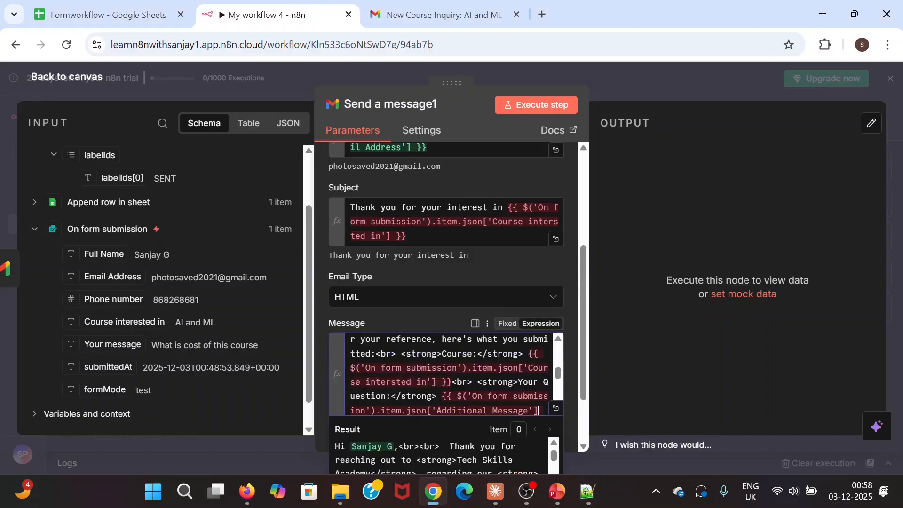
pyautogui.hotkey('ctrl', 's')
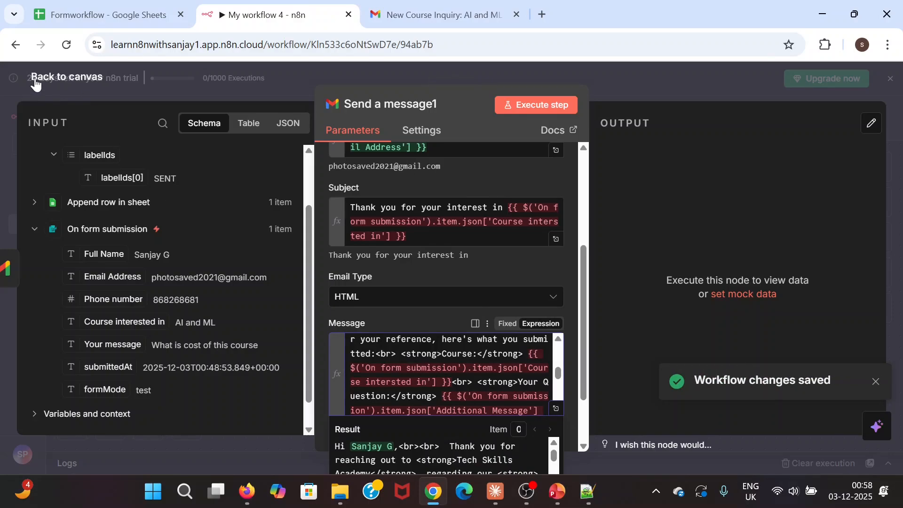
pyautogui.scroll(-3, 447, 376)
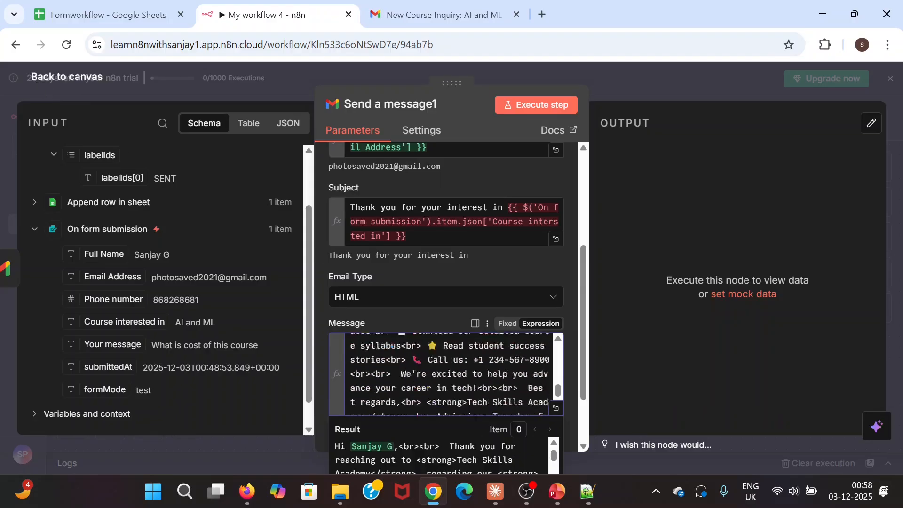
pyautogui.scroll(3, 436, 248)
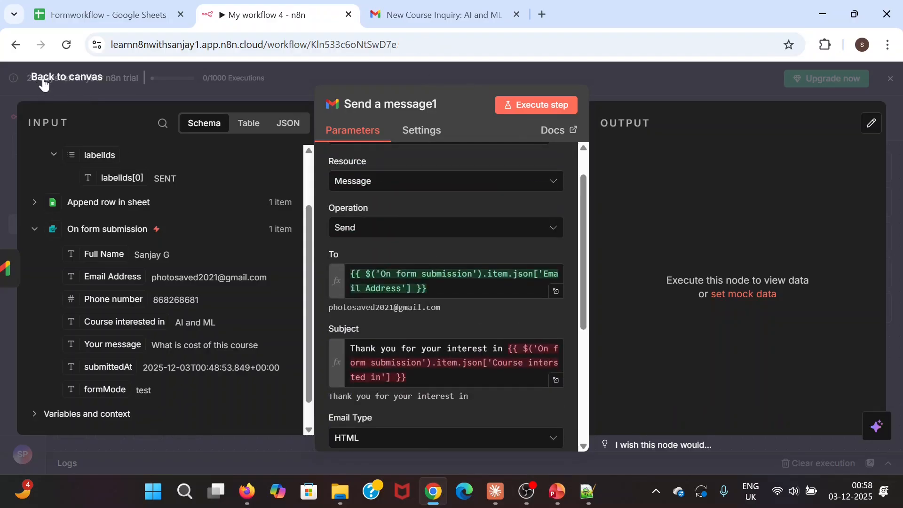
# - Execute the full four-node workflow successfully and switch to the Gmail tab
pyautogui.click(45, 81)
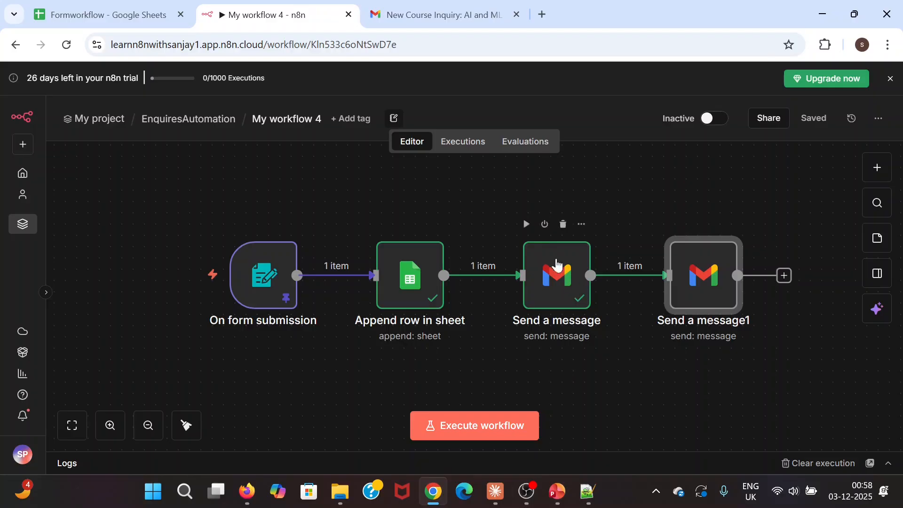
pyautogui.hscroll(1, 486, 207)
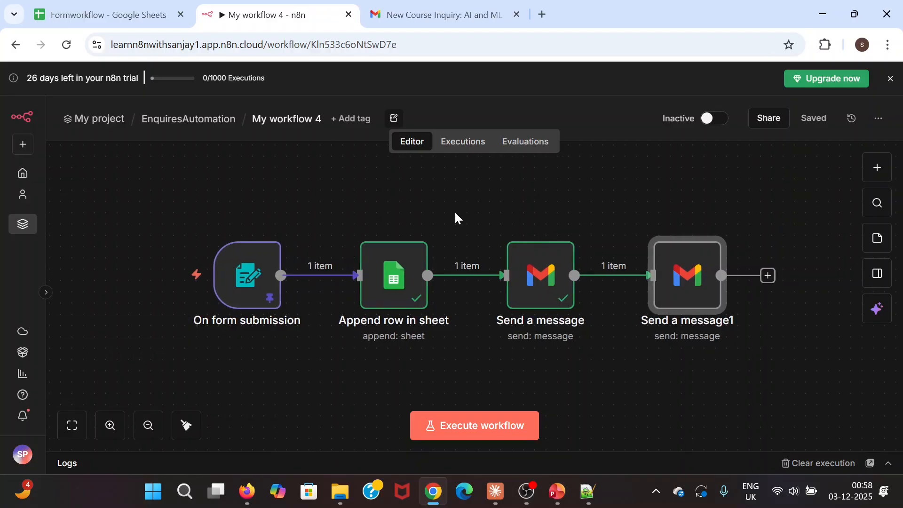
pyautogui.scroll(-1, 455, 211)
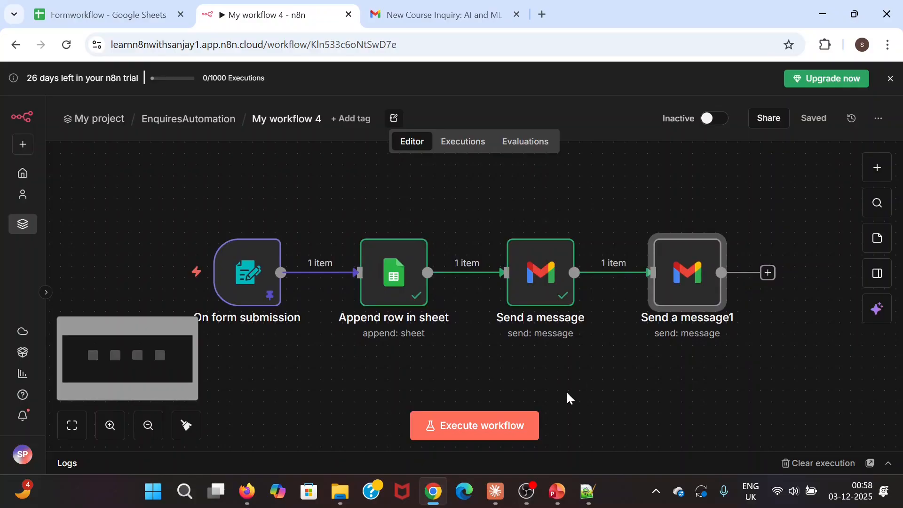
pyautogui.hscroll(1, 573, 380)
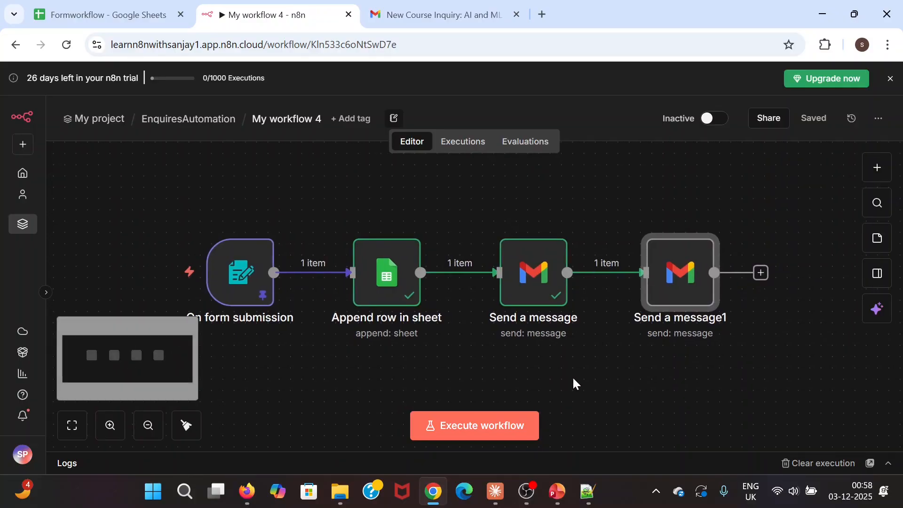
pyautogui.moveTo(533, 286)
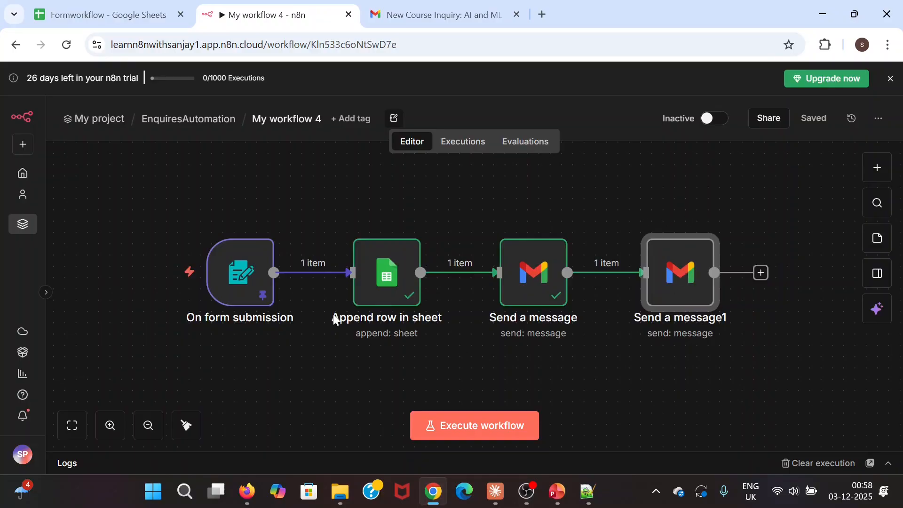
pyautogui.moveTo(228, 289)
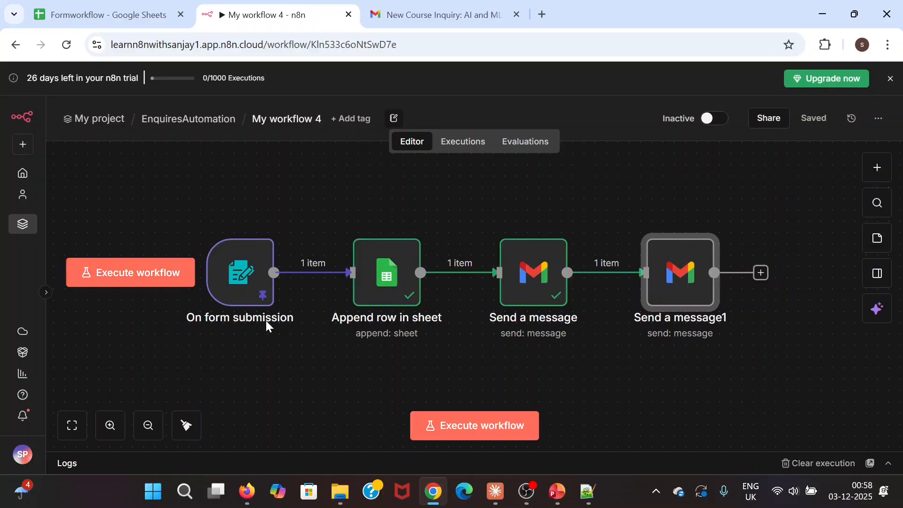
pyautogui.click(125, 279)
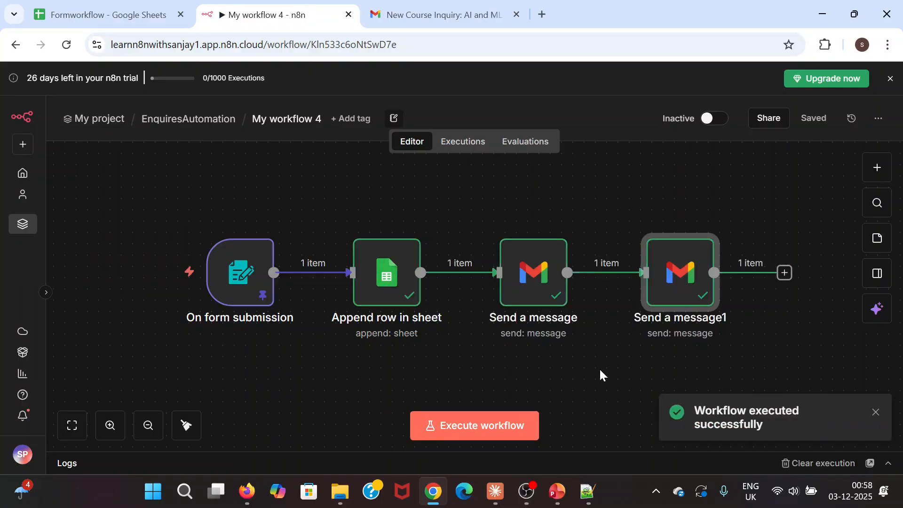
pyautogui.click(453, 7)
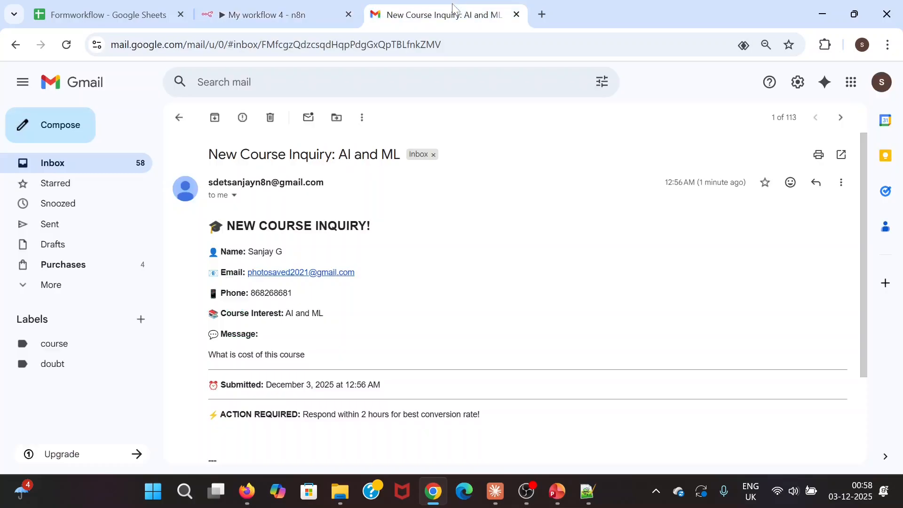
# - Open the newest 'New Course Inquiry: AI and ML' email and review its automatic-sending footer
pyautogui.click(66, 168)
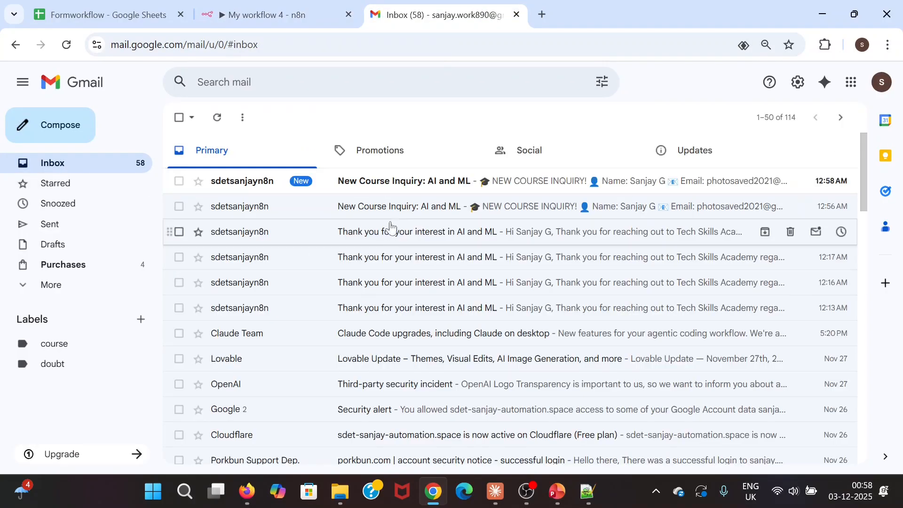
pyautogui.click(397, 187)
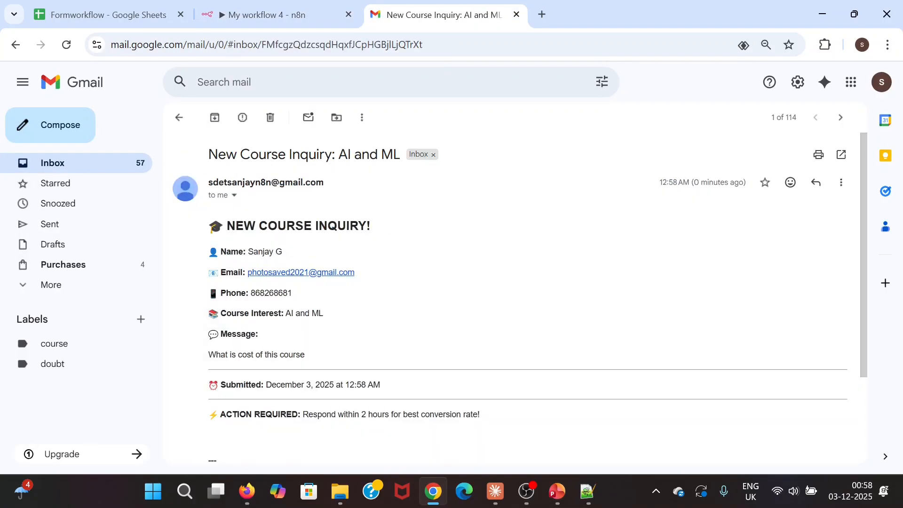
pyautogui.scroll(-2, 203, 221)
pyautogui.scroll(2, 202, 221)
pyautogui.scroll(-2, 308, 327)
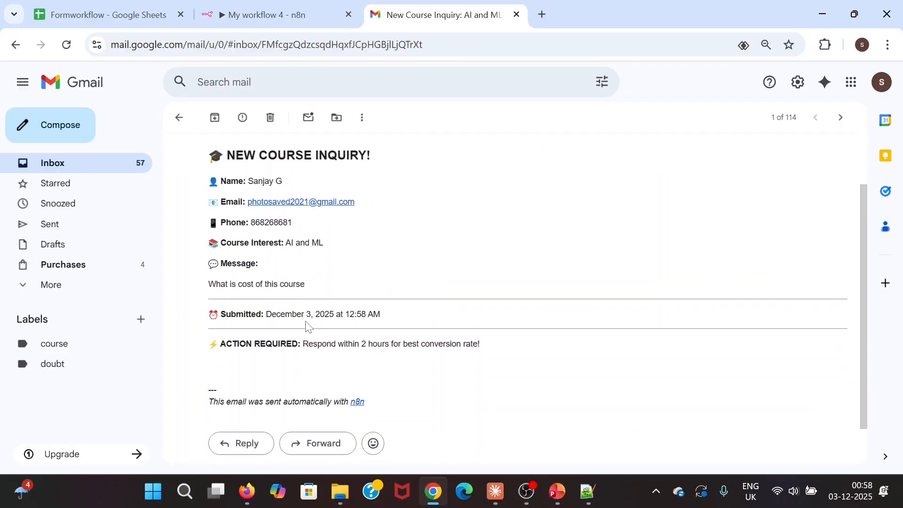
pyautogui.moveTo(209, 401); pyautogui.dragTo(359, 402)
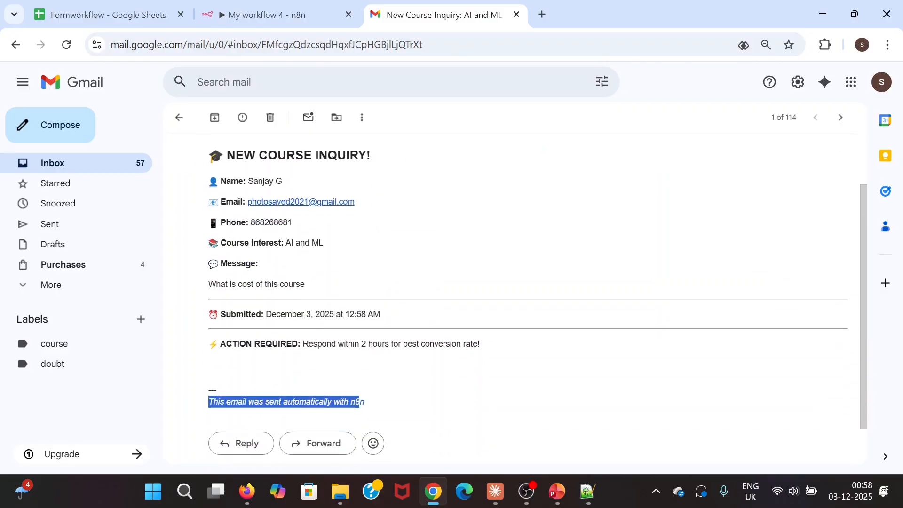
pyautogui.click(423, 395)
pyautogui.scroll(2, 428, 228)
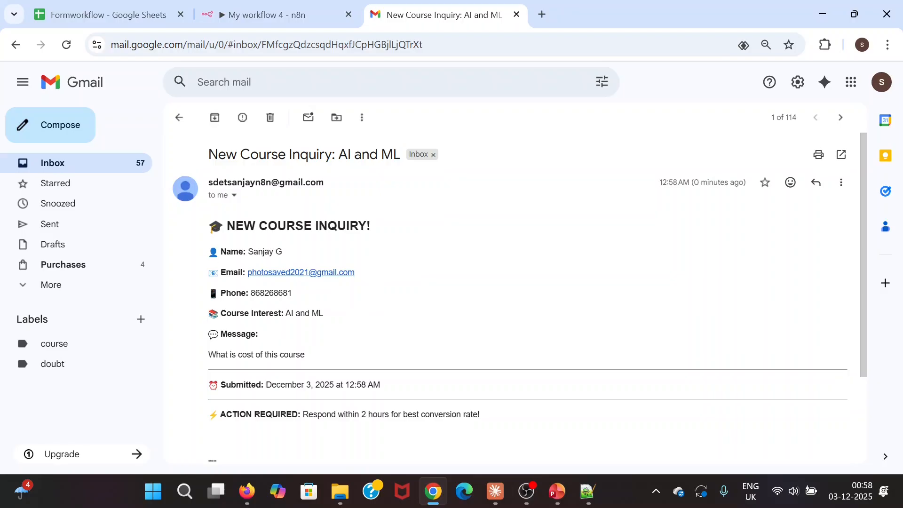
# - Verify the submitter's name and email address in the message, then bring the other browser forward
pyautogui.moveTo(247, 252); pyautogui.dragTo(300, 259)
pyautogui.click(429, 257)
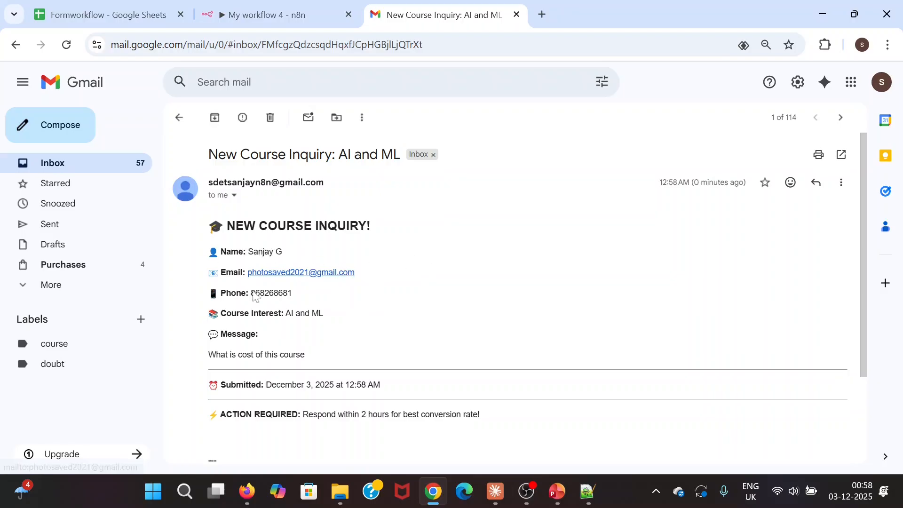
pyautogui.scroll(-1, 281, 353)
pyautogui.scroll(-2, 281, 352)
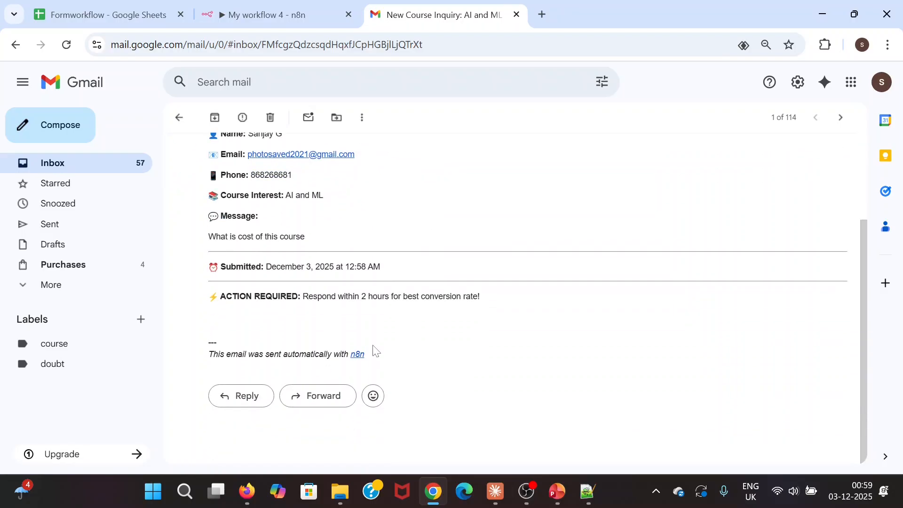
pyautogui.scroll(3, 394, 316)
pyautogui.scroll(1, 394, 317)
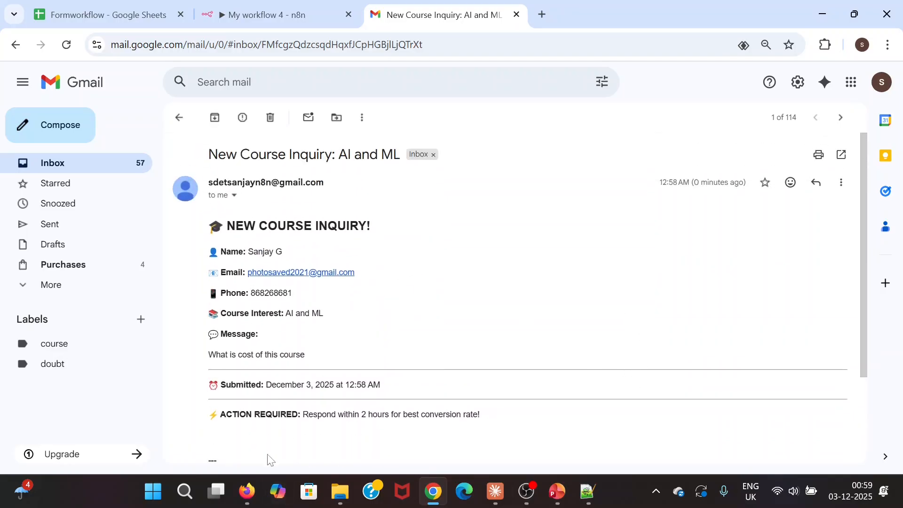
pyautogui.moveTo(372, 276); pyautogui.dragTo(247, 272)
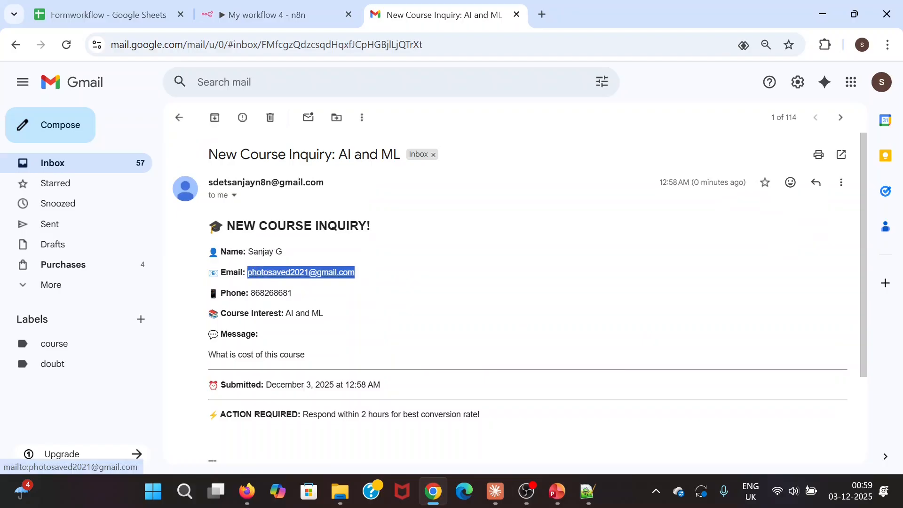
pyautogui.click(492, 312)
pyautogui.click(258, 492)
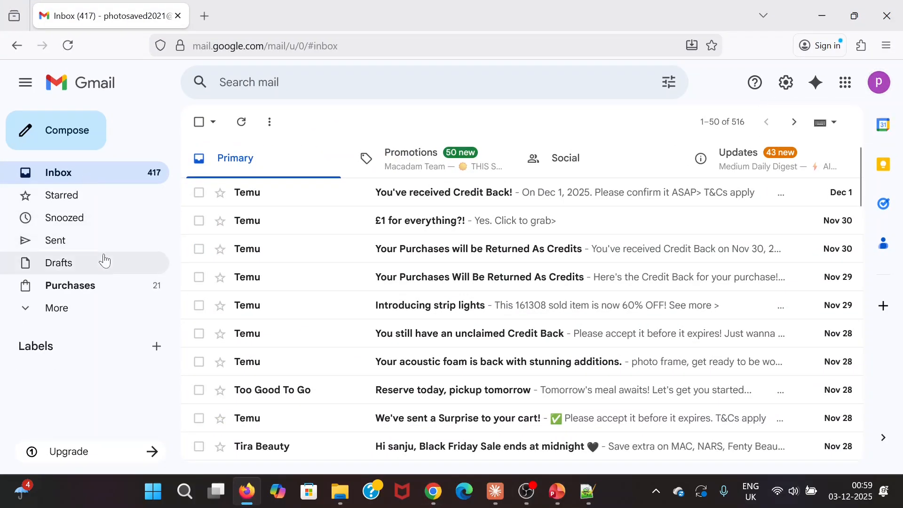
# - Reload the second Gmail inbox and check its Google account panel
pyautogui.click(68, 46)
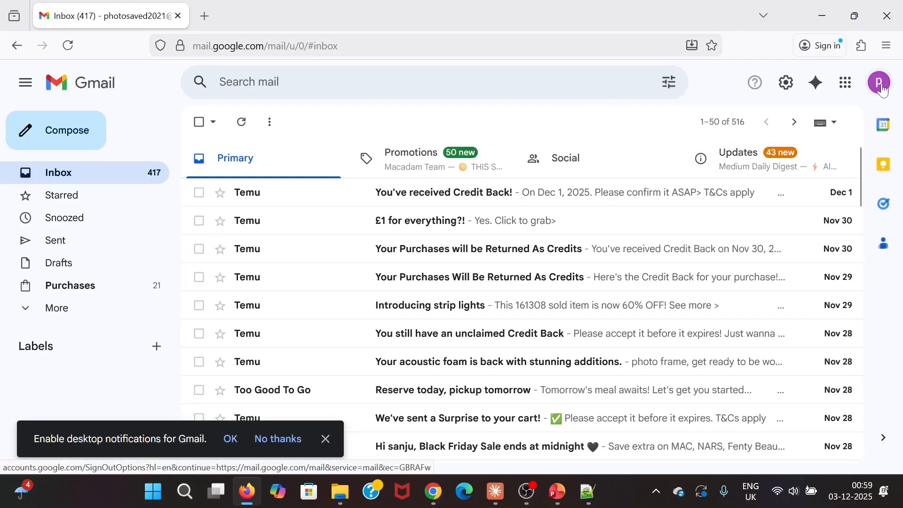
pyautogui.click(883, 84)
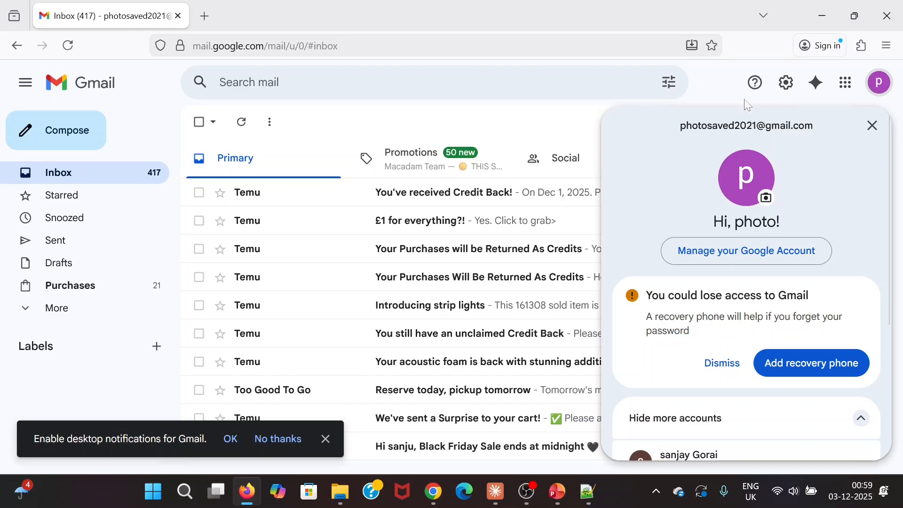
pyautogui.hotkey('alt', 'Tab')
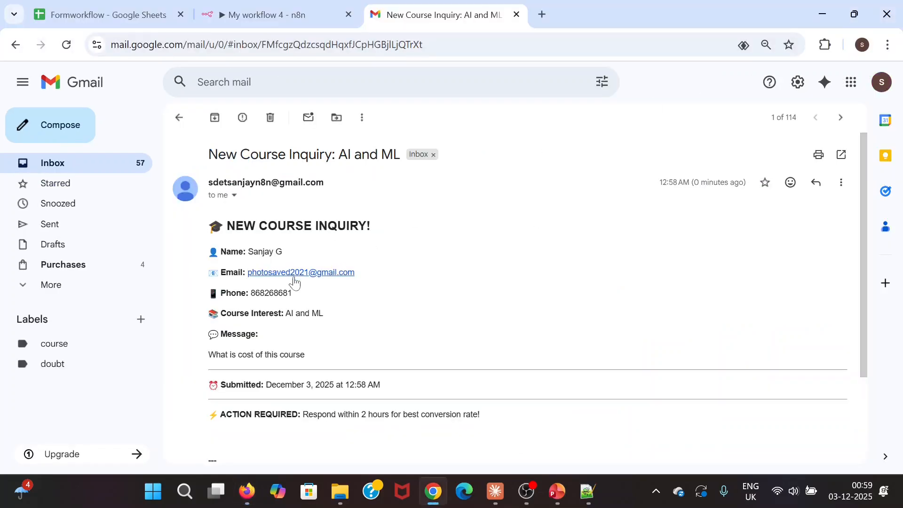
pyautogui.hotkey('alt', 'Tab')
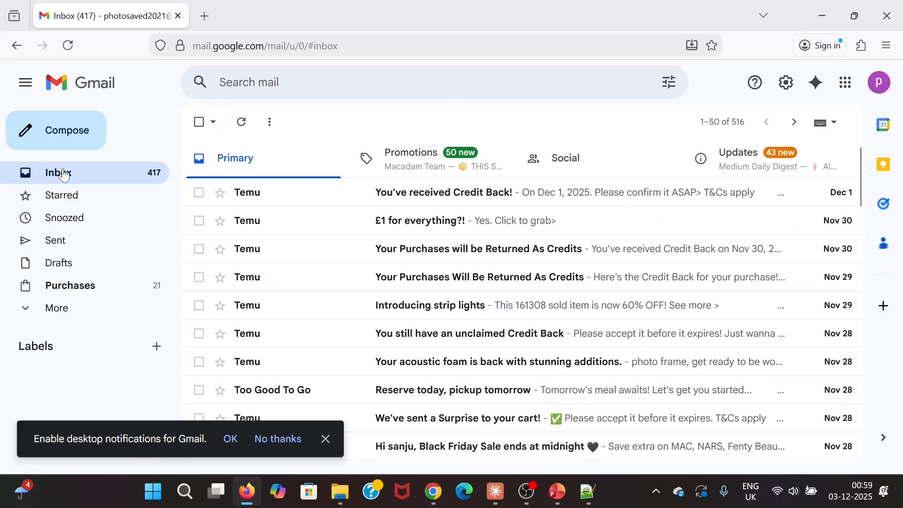
# - Dismiss the 'Enable desktop notifications' prompt and return to the window with the inquiry email
pyautogui.scroll(-3, 554, 301)
pyautogui.scroll(3, 555, 306)
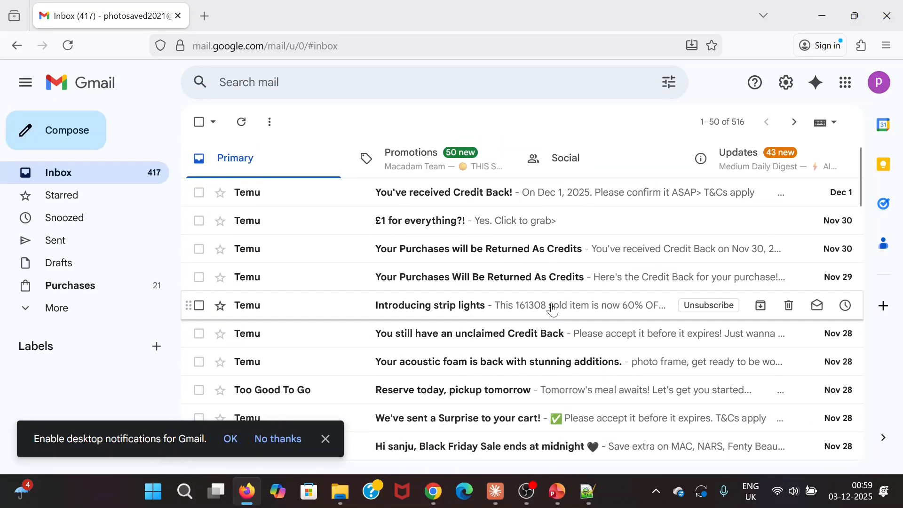
pyautogui.click(326, 438)
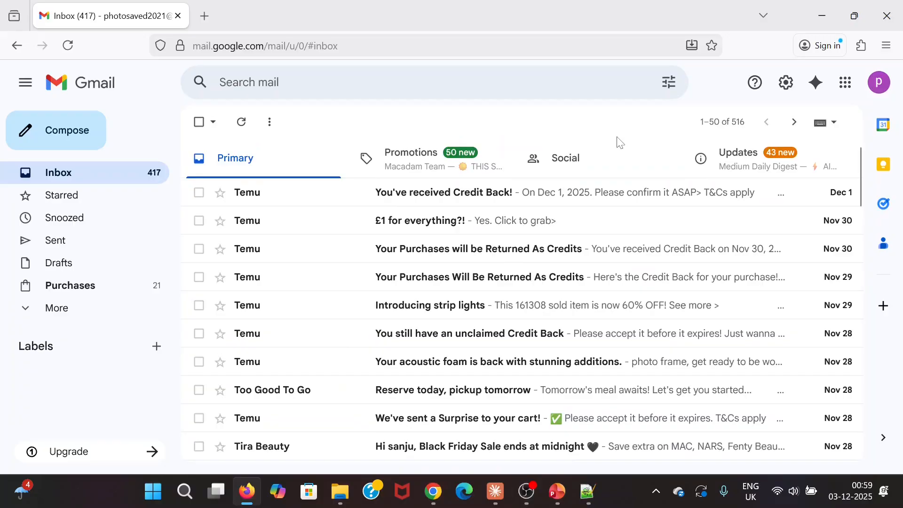
pyautogui.scroll(-3, 490, 370)
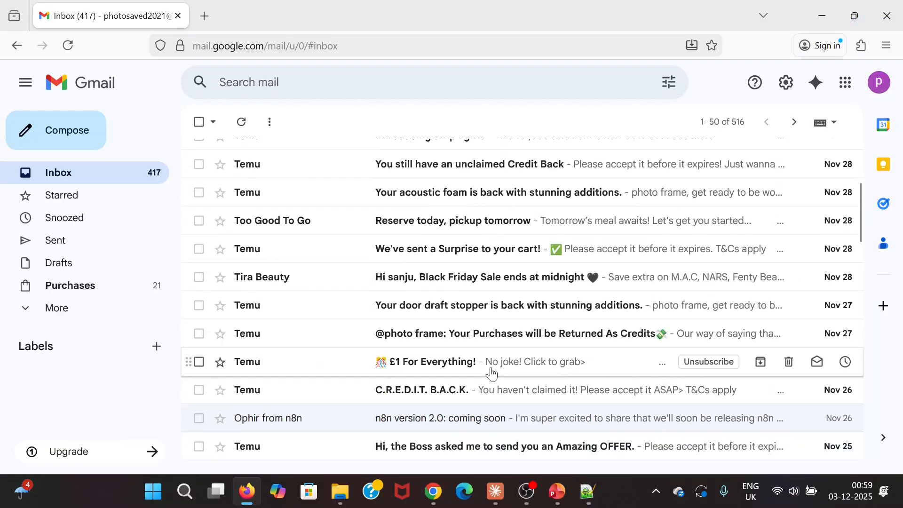
pyautogui.scroll(3, 493, 374)
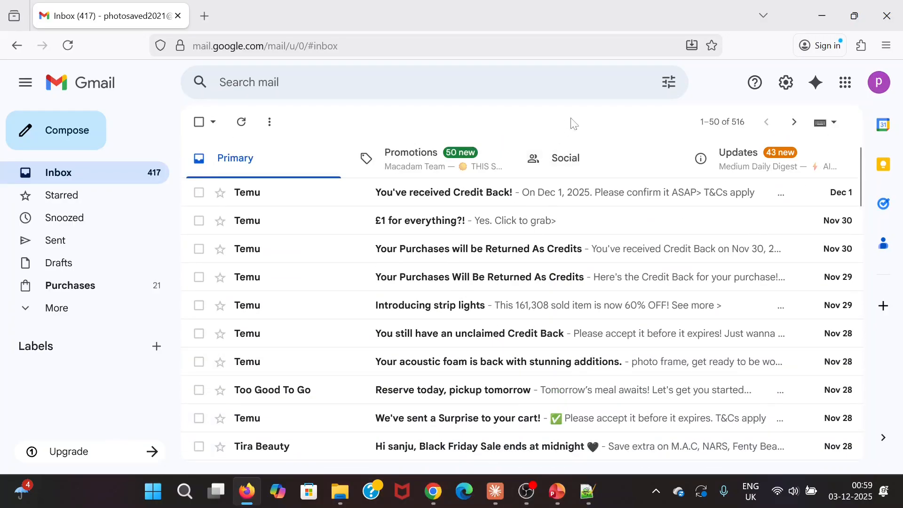
pyautogui.hotkey('alt', 'Tab')
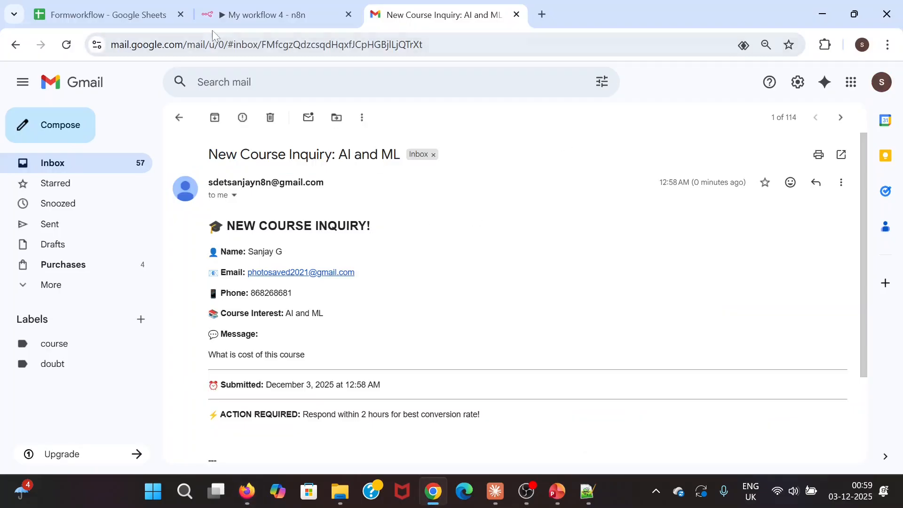
# - Unpin the saved test data from the On form submission trigger
pyautogui.click(292, 15)
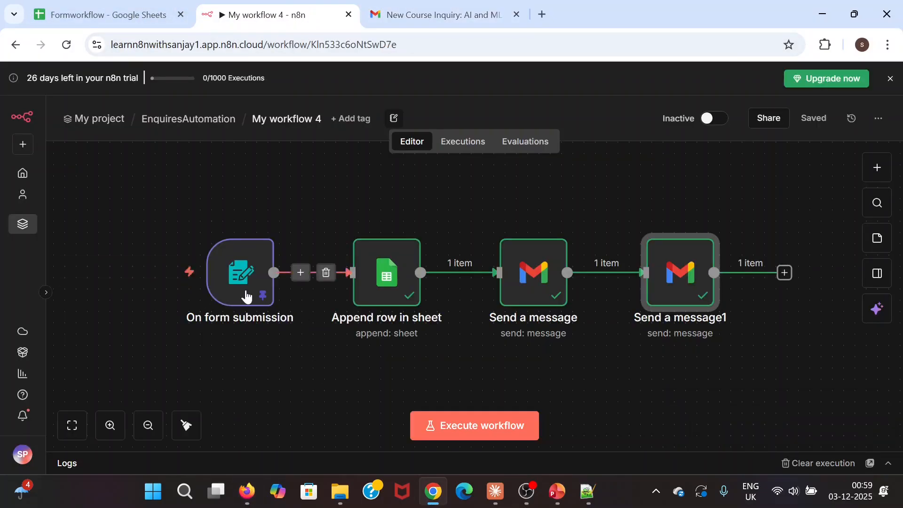
pyautogui.click(240, 278)
pyautogui.doubleClick(240, 278)
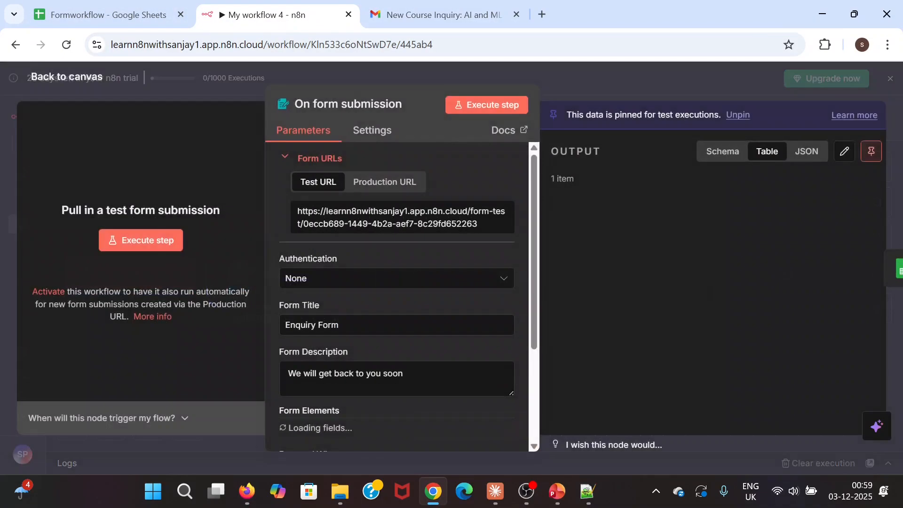
pyautogui.click(871, 151)
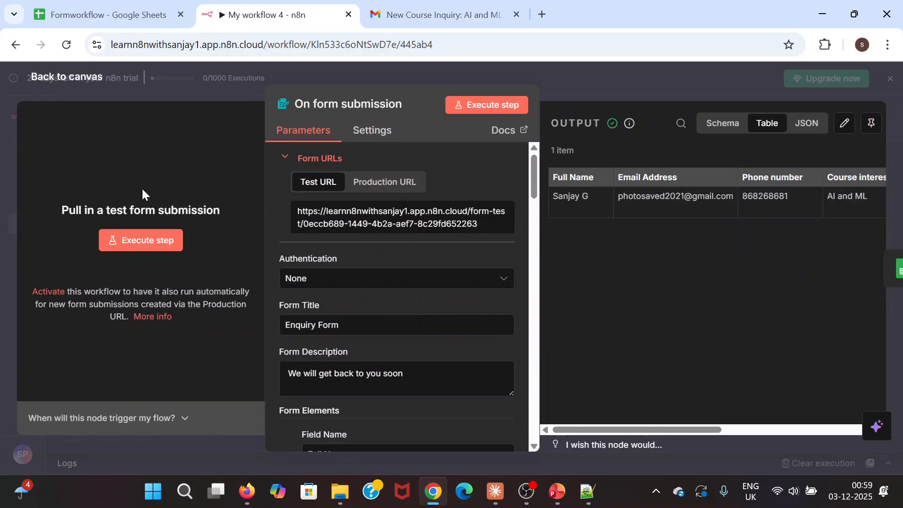
pyautogui.click(65, 76)
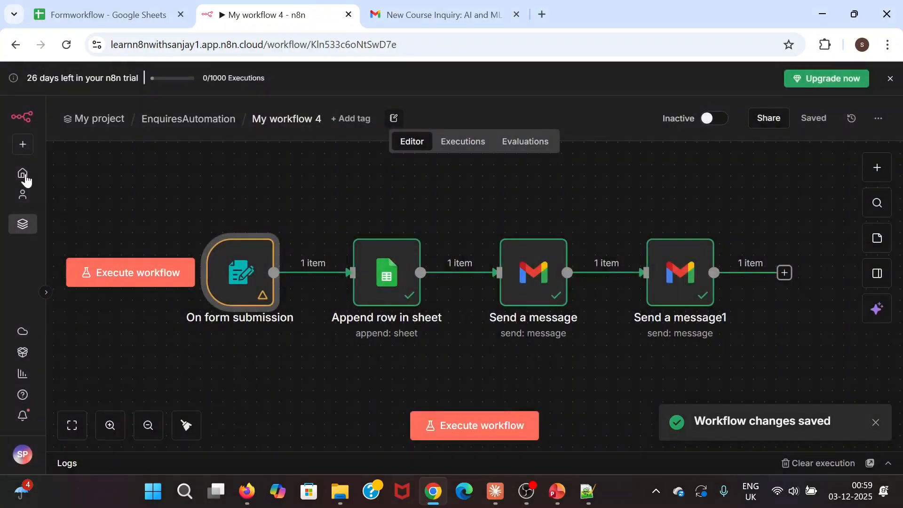
# - Execute the workflow so the Enquiry Form opens for a fresh submission
pyautogui.click(117, 279)
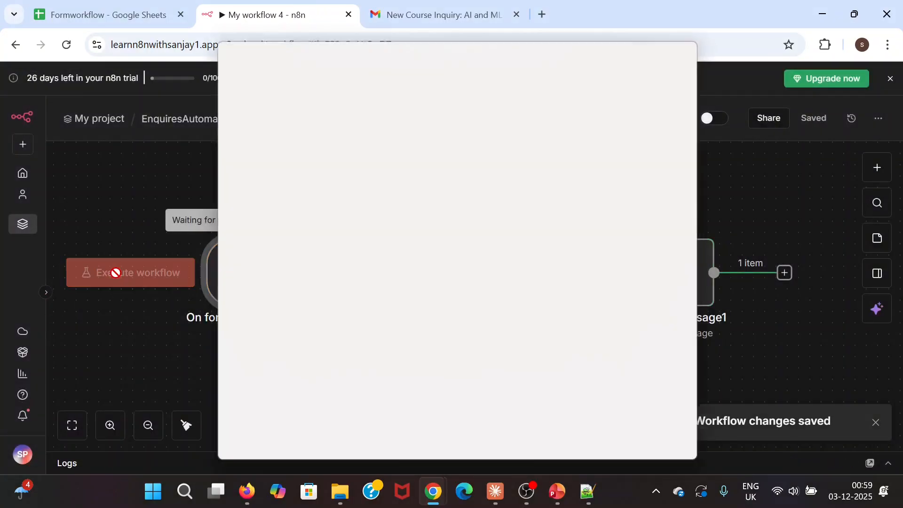
pyautogui.click(455, 241)
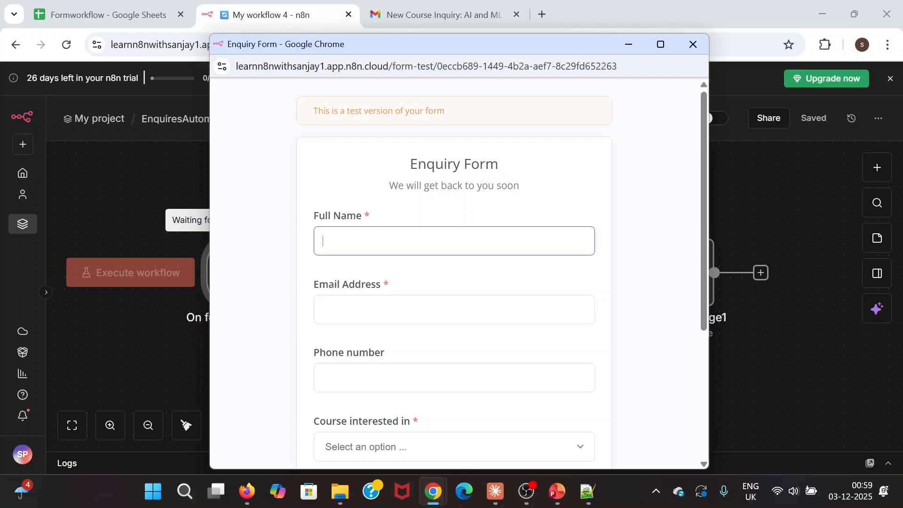
pyautogui.click(132, 19)
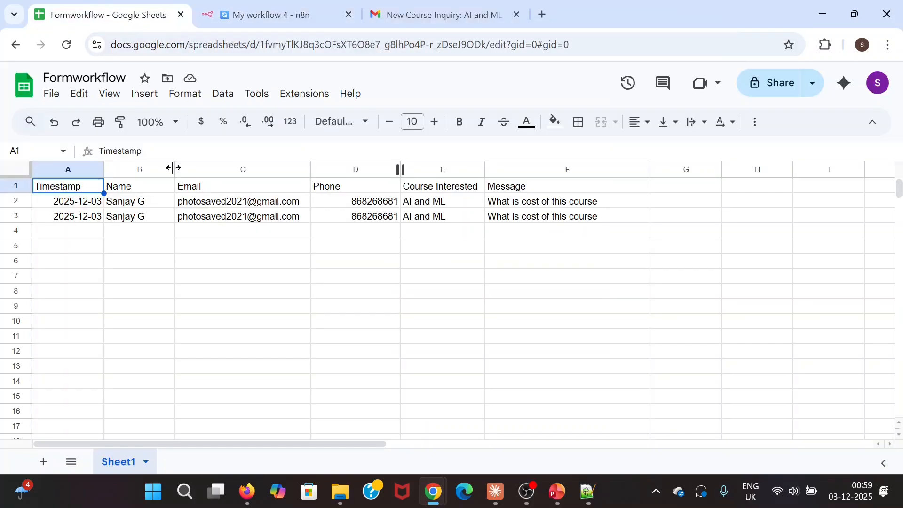
# - Delete the two AI and ML inquiry rows (rows 2–3) from the Formworkflow sheet
pyautogui.click(74, 206)
pyautogui.keyDown('shift'); pyautogui.click(60, 220); pyautogui.keyUp('shift')
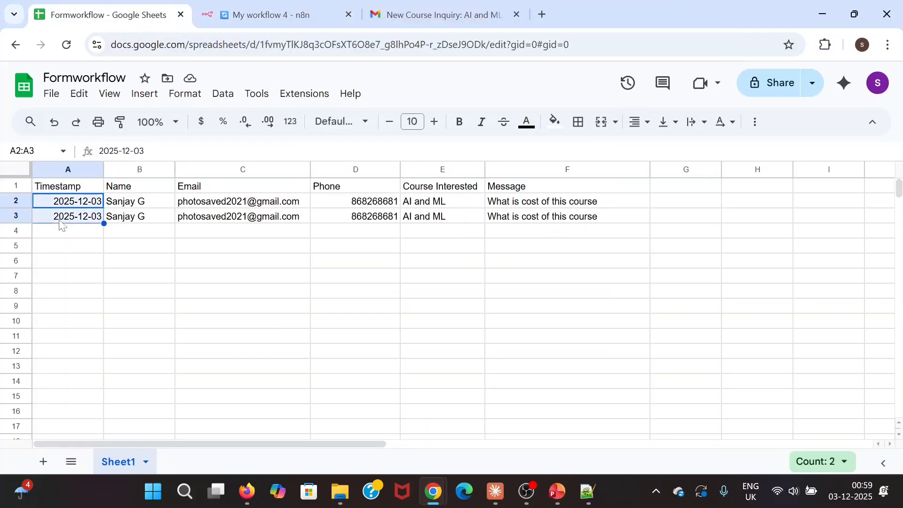
pyautogui.click(14, 204)
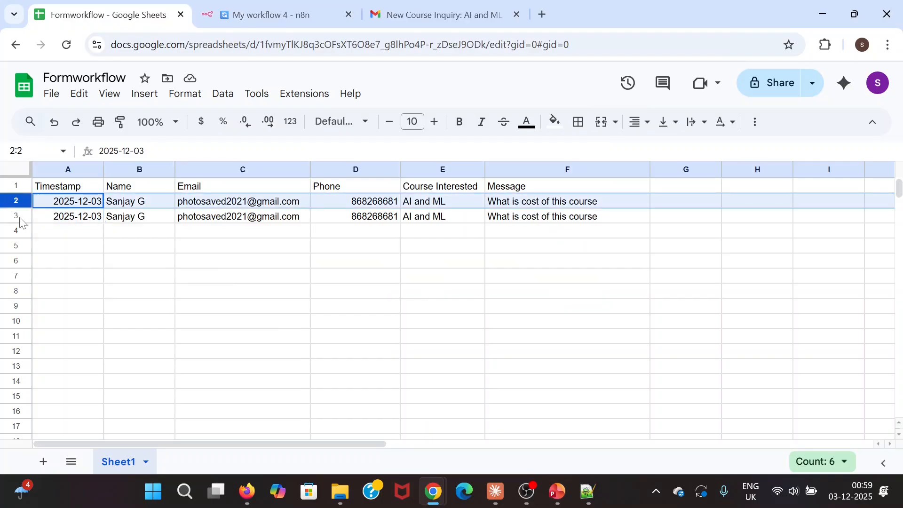
pyautogui.keyDown('shift'); pyautogui.click(18, 215); pyautogui.keyUp('shift')
pyautogui.press('Delete')
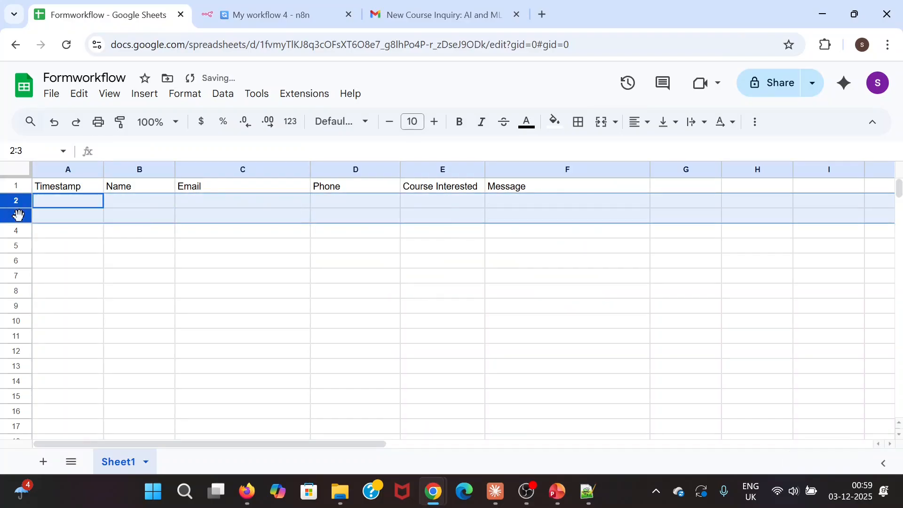
pyautogui.click(137, 233)
pyautogui.click(141, 202)
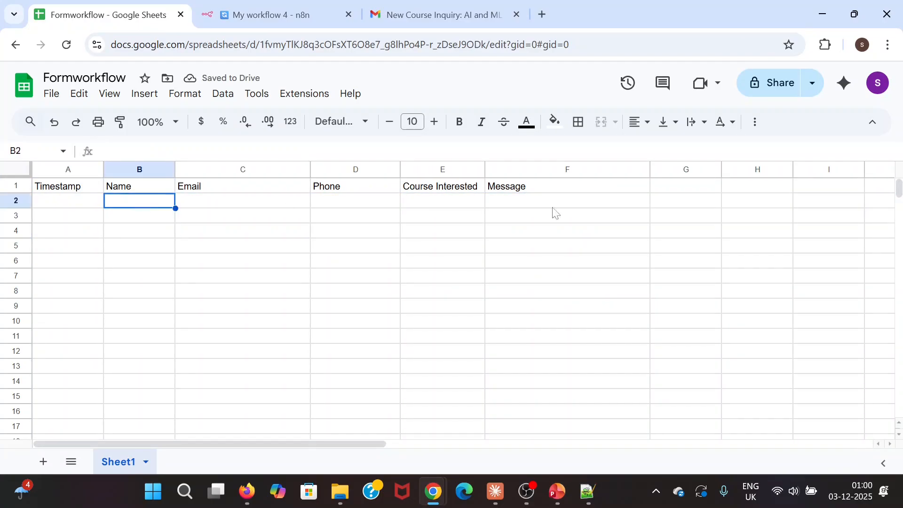
# - In the Enquiry Form, fill in the enquirer's full name, pasted e-mail address and phone number
pyautogui.click(315, 14)
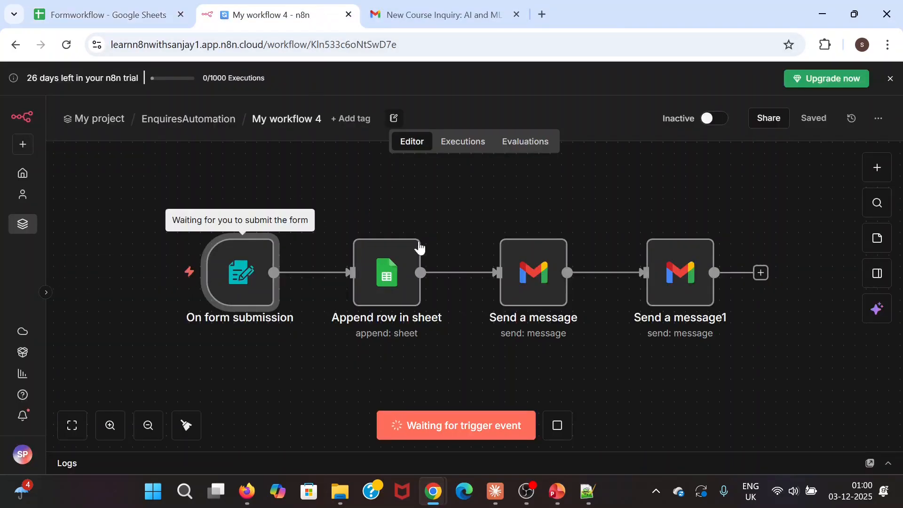
pyautogui.moveTo(432, 492)
pyautogui.click(517, 436)
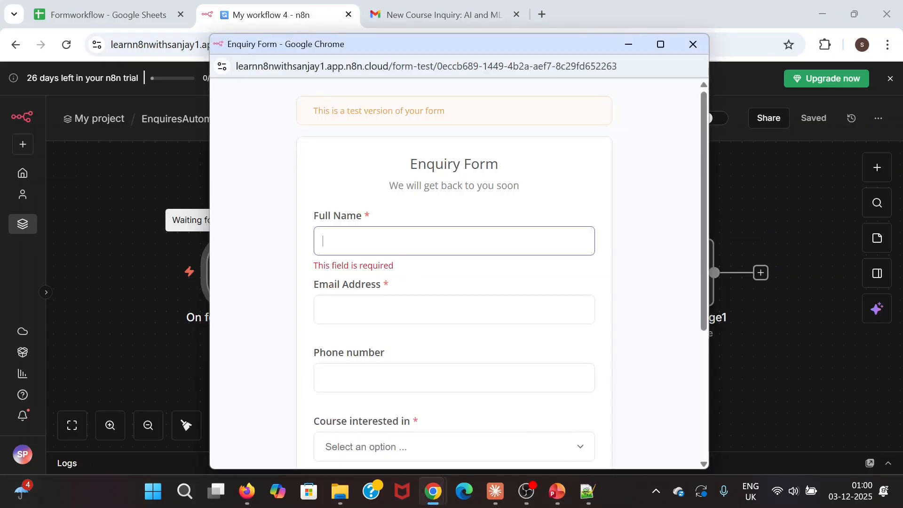
pyautogui.write('Ra')
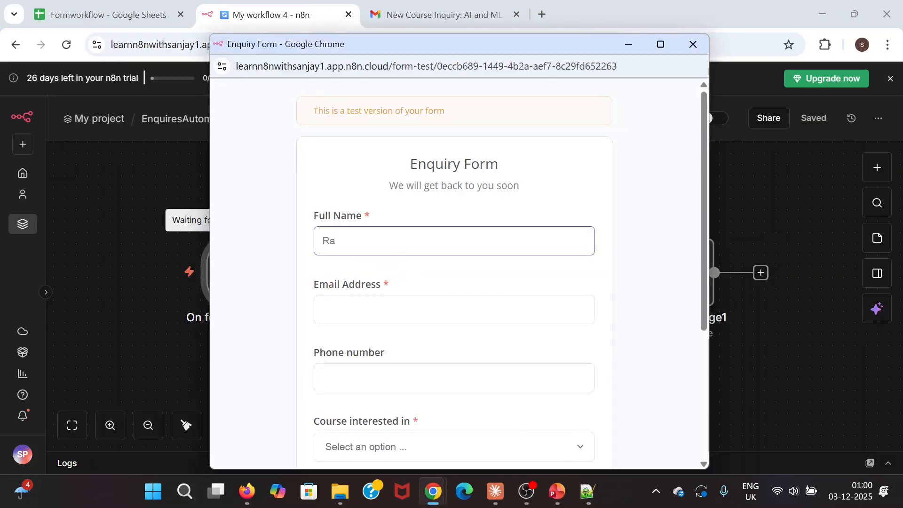
pyautogui.press('BackSpace')
pyautogui.write('Jack Ryan')
pyautogui.press('Tab')
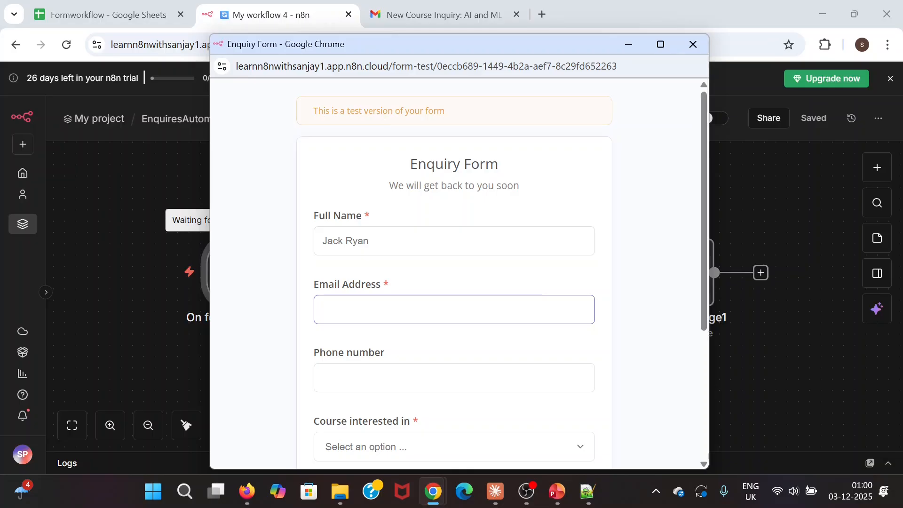
pyautogui.hotkey('alt', 'Tab')
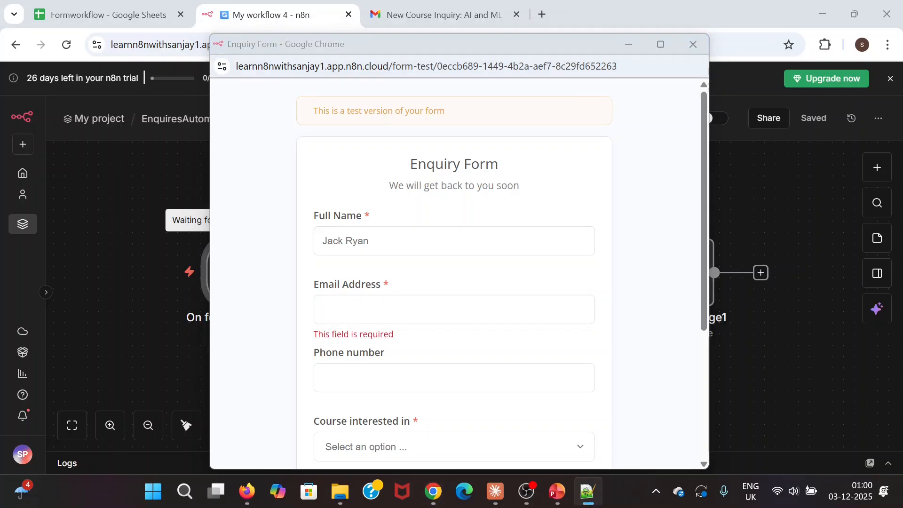
pyautogui.hotkey('alt', 'Tab')
pyautogui.hotkey('ctrl', 'v')
pyautogui.scroll(-1, 442, 280)
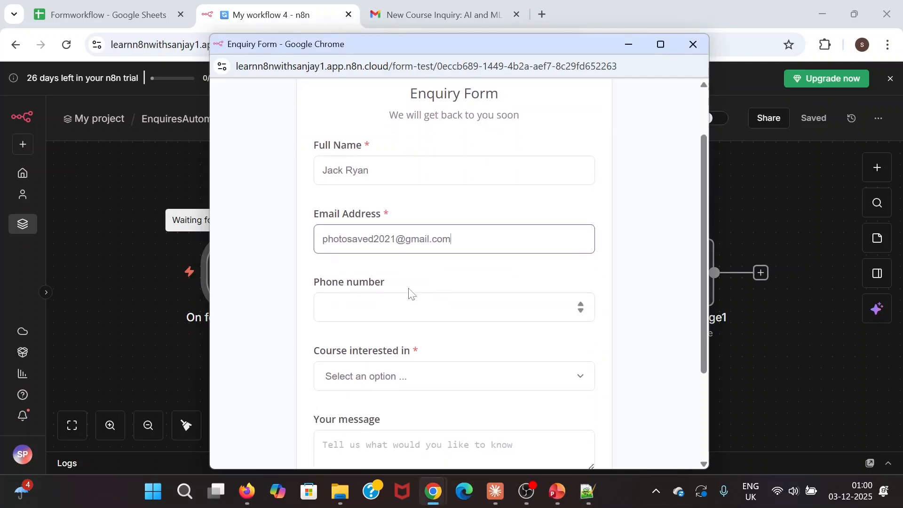
pyautogui.click(414, 308)
pyautogui.write('878781')
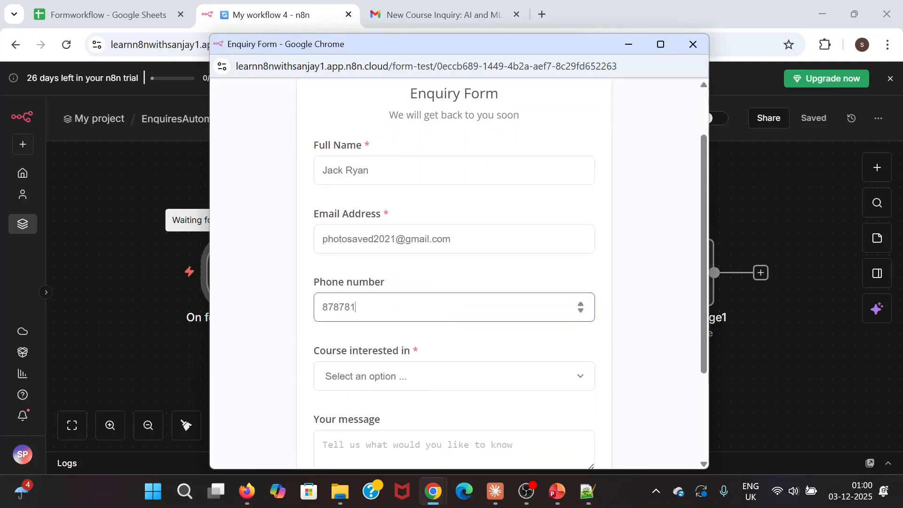
pyautogui.write('91')
# - Choose Software Testing as the course and enter the message 'What is duration for this course'
pyautogui.click(416, 377)
pyautogui.click(363, 301)
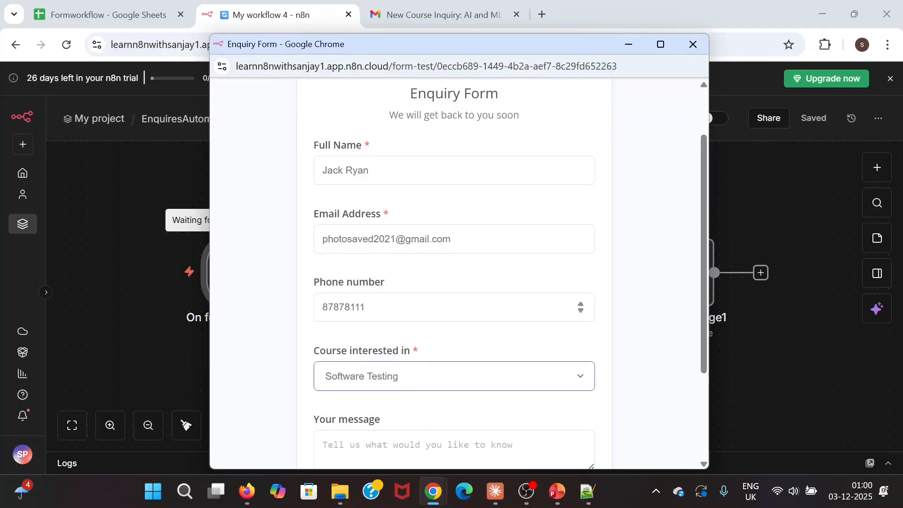
pyautogui.scroll(-3, 454, 301)
pyautogui.click(454, 320)
pyautogui.write('W')
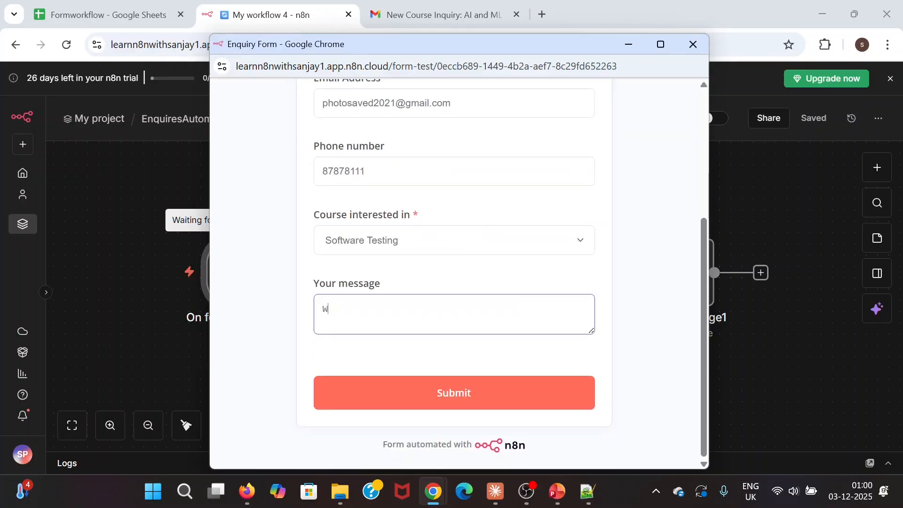
pyautogui.write('hat is duration fo rthis trstin')
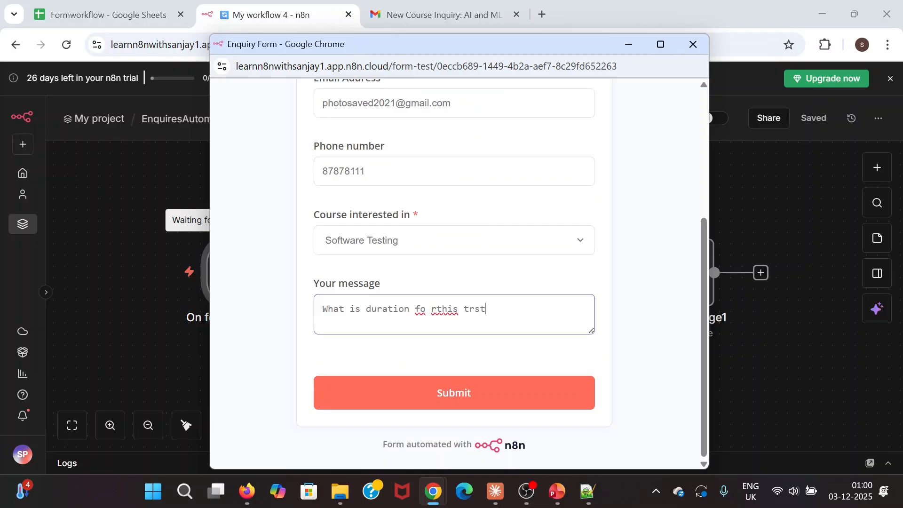
pyautogui.press('BackSpace')
pyautogui.press('BackSpace')
pyautogui.press('BackSpace')
pyautogui.press('BackSpace')
pyautogui.press('BackSpace')
pyautogui.press('BackSpace')
pyautogui.press('BackSpace')
pyautogui.press('BackSpace')
pyautogui.press('BackSpace')
pyautogui.press('BackSpace')
pyautogui.press('BackSpace')
pyautogui.press('BackSpace')
pyautogui.press('BackSpace')
pyautogui.press('BackSpace')
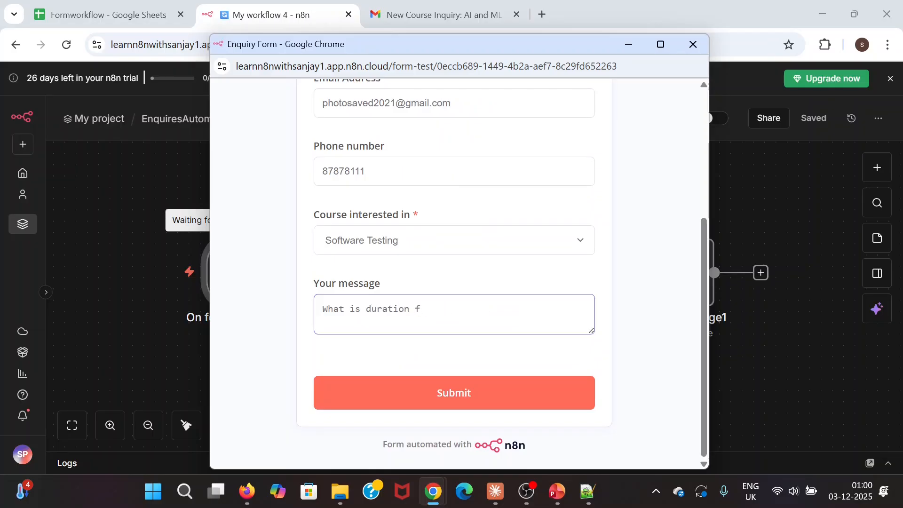
pyautogui.write('or this course')
# - Submit the enquiry and watch the workflow execute on the n8n canvas
pyautogui.scroll(4, 495, 247)
pyautogui.scroll(-4, 496, 249)
pyautogui.click(455, 394)
pyautogui.click(122, 213)
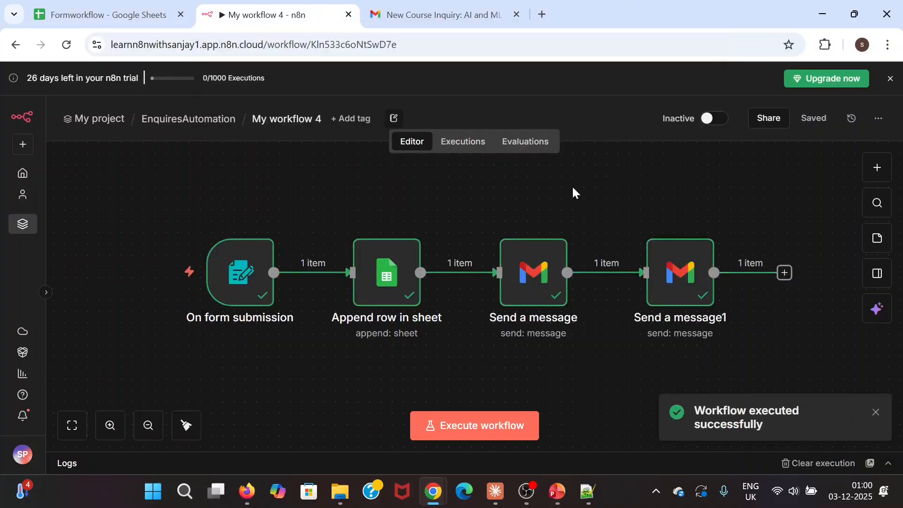
pyautogui.click(439, 17)
# - Open the Software Testing inquiry email and check its name, phone and course details
pyautogui.click(86, 163)
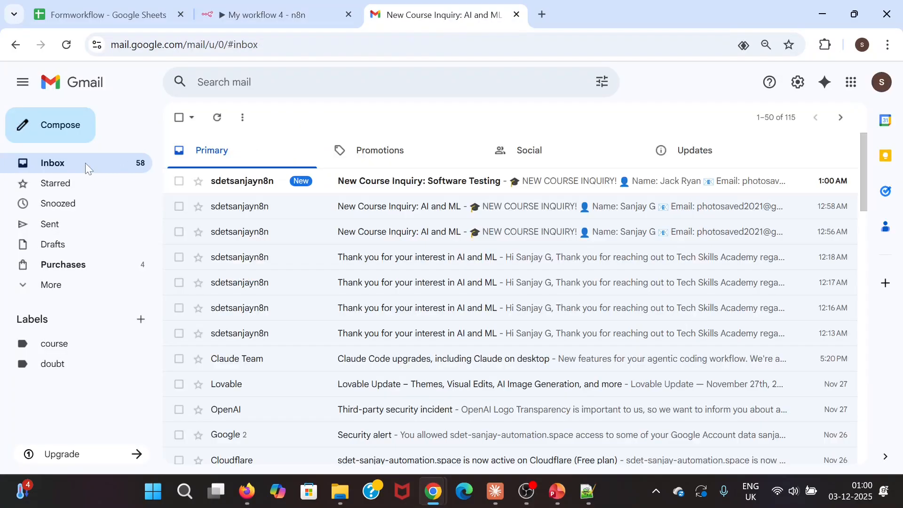
pyautogui.click(490, 186)
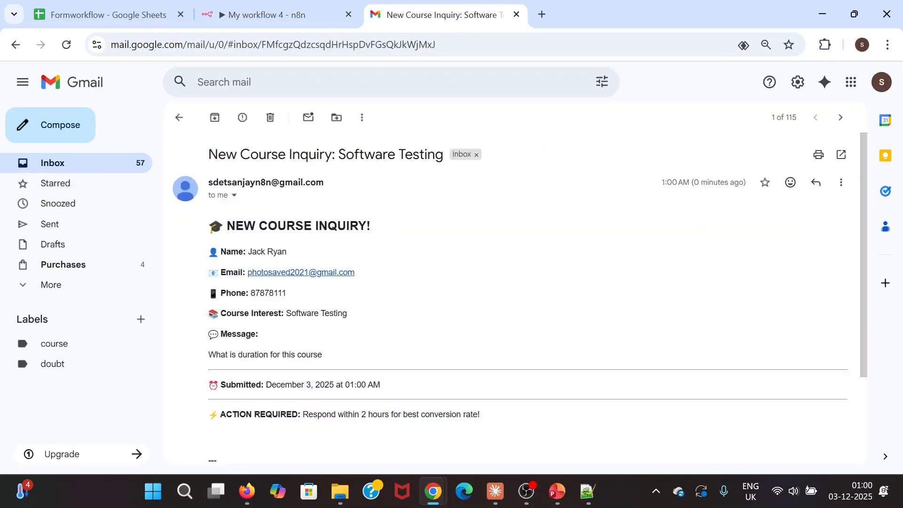
pyautogui.moveTo(248, 252); pyautogui.dragTo(282, 253)
pyautogui.click(378, 276)
pyautogui.doubleClick(318, 296)
pyautogui.moveTo(285, 313); pyautogui.dragTo(379, 317)
pyautogui.click(301, 343)
pyautogui.scroll(-3, 376, 301)
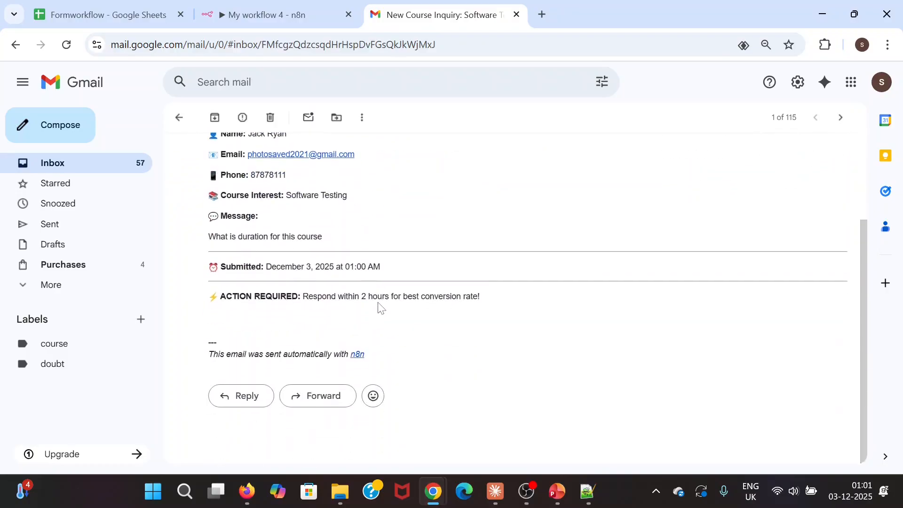
pyautogui.scroll(3, 381, 308)
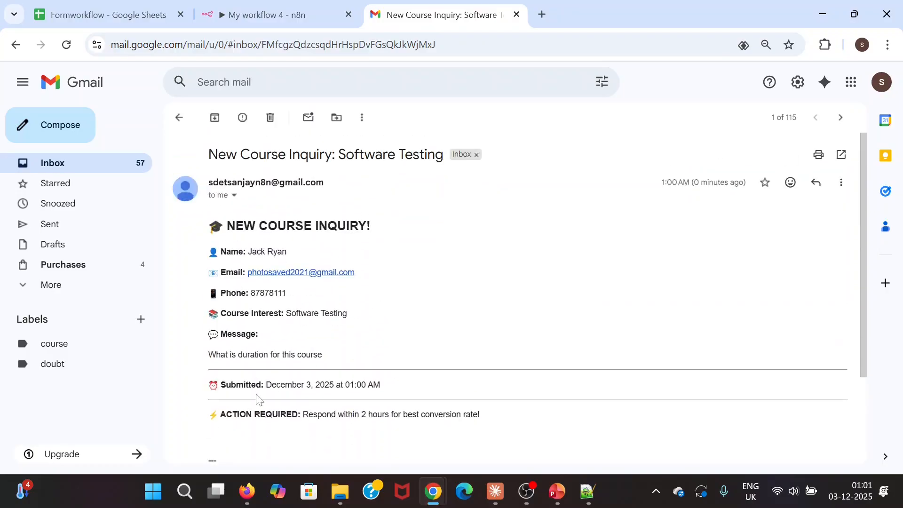
pyautogui.click(126, 17)
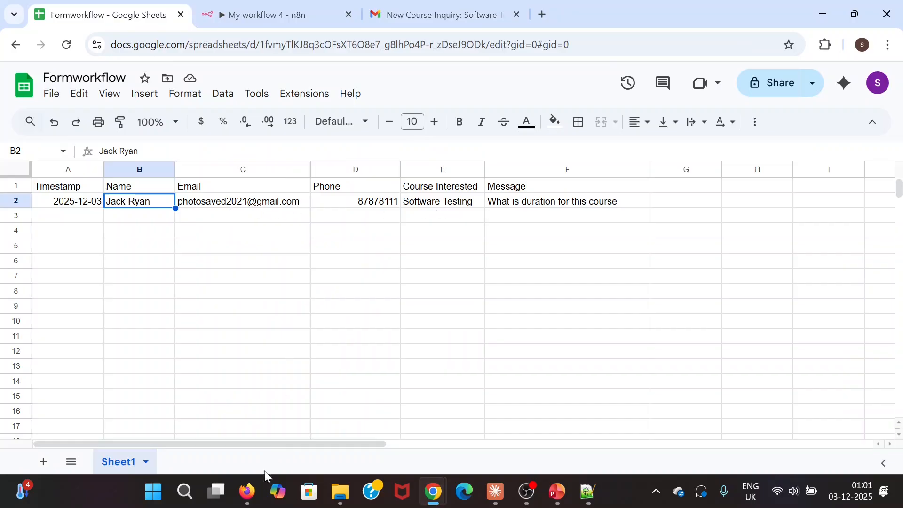
# - Reload the enquirer's Gmail inbox in Firefox, then go back through the Chrome tabs to n8n
pyautogui.click(248, 492)
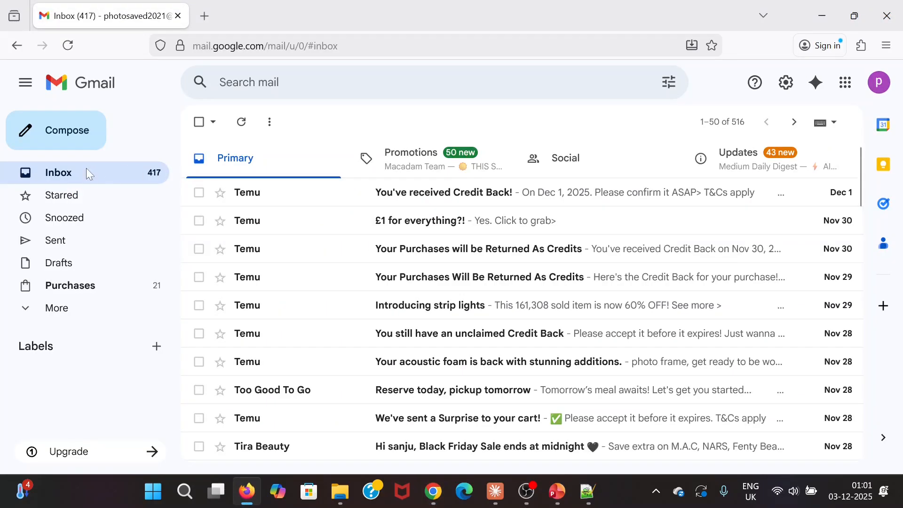
pyautogui.click(68, 46)
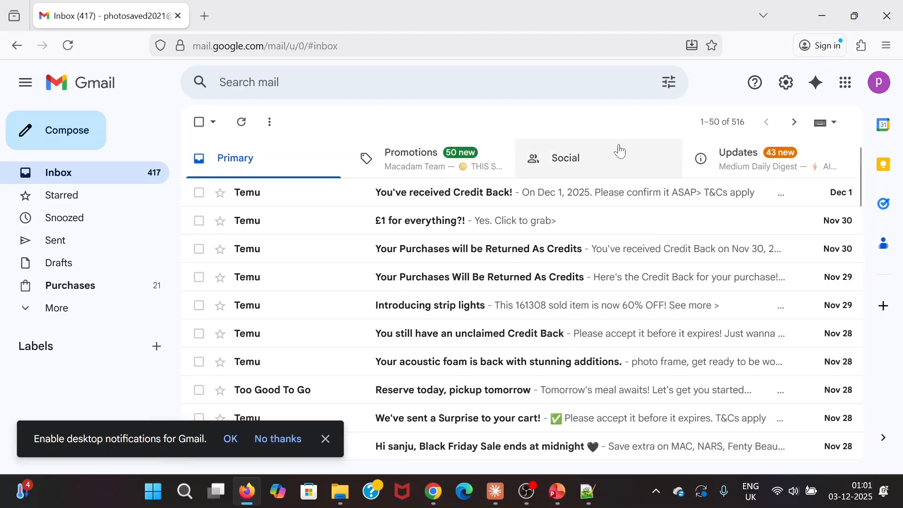
pyautogui.hotkey('alt', 'Tab')
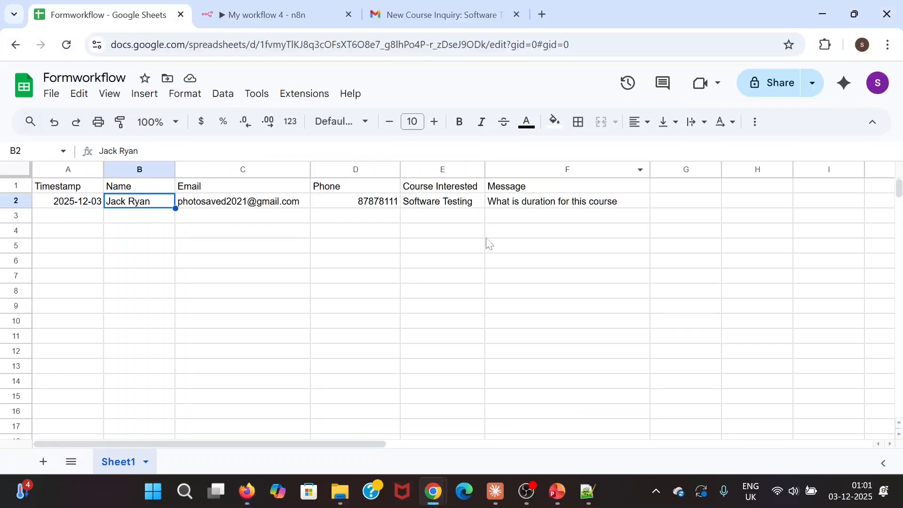
pyautogui.click(432, 17)
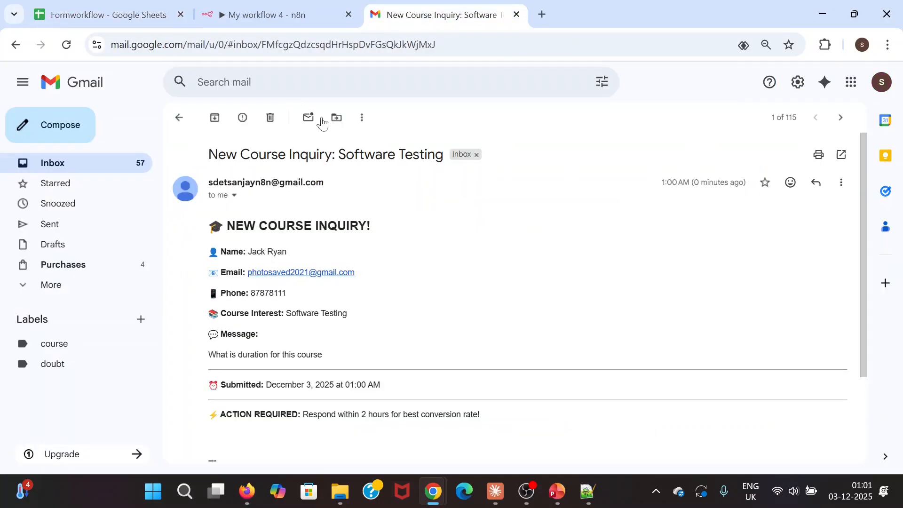
pyautogui.click(121, 23)
pyautogui.click(268, 15)
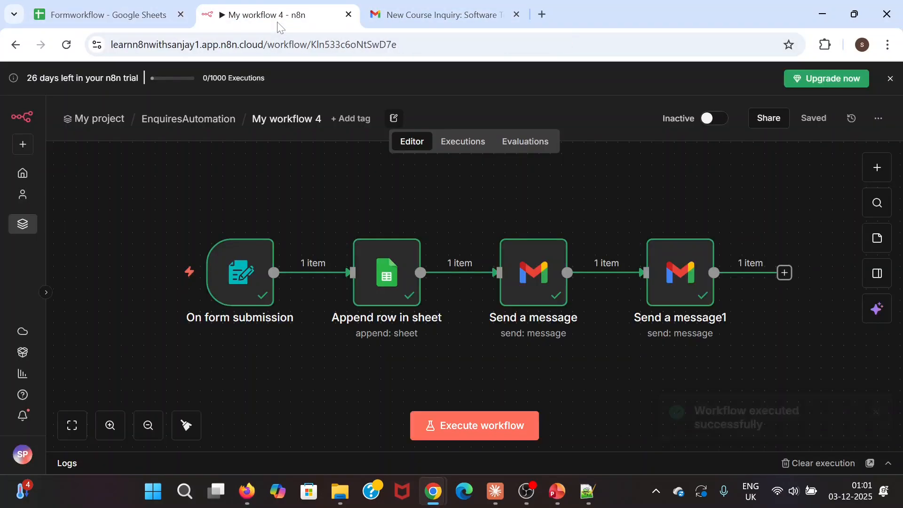
# - Inspect the Send a message1 node's recipient, subject and SENT output
pyautogui.doubleClick(682, 277)
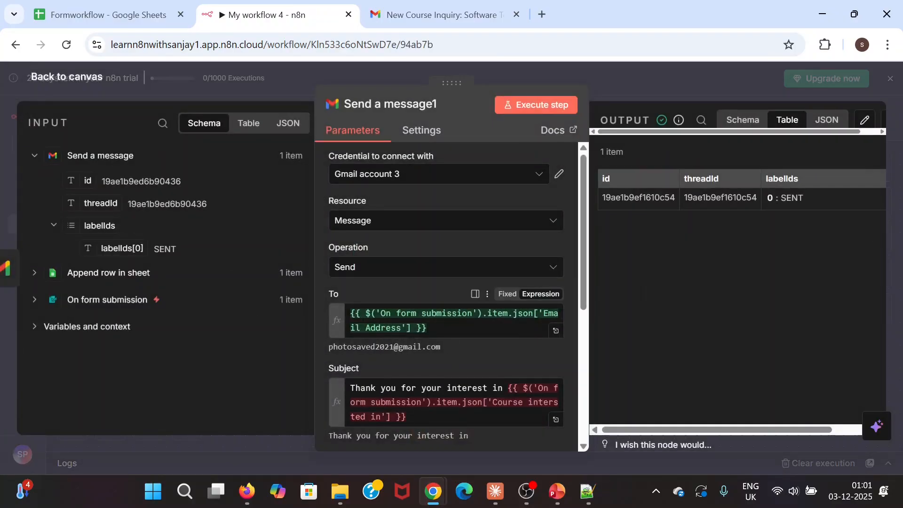
pyautogui.scroll(-2, 449, 329)
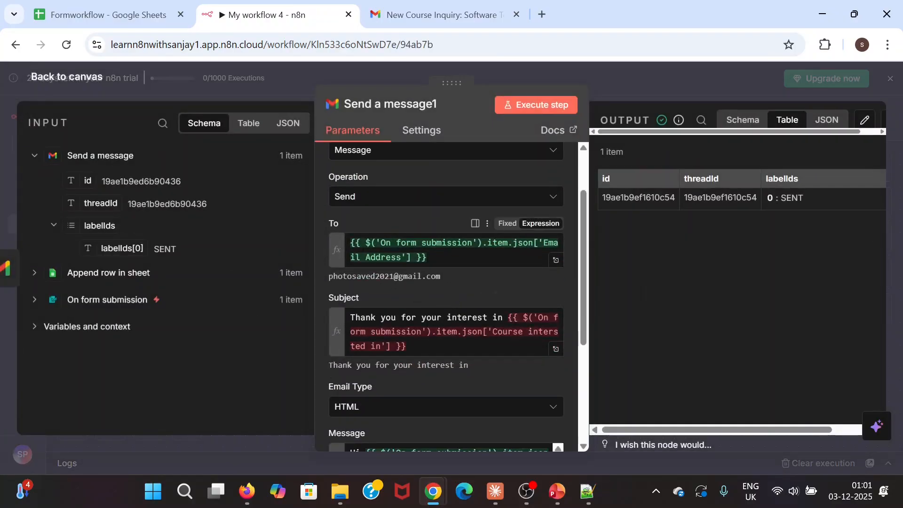
pyautogui.scroll(2, 454, 298)
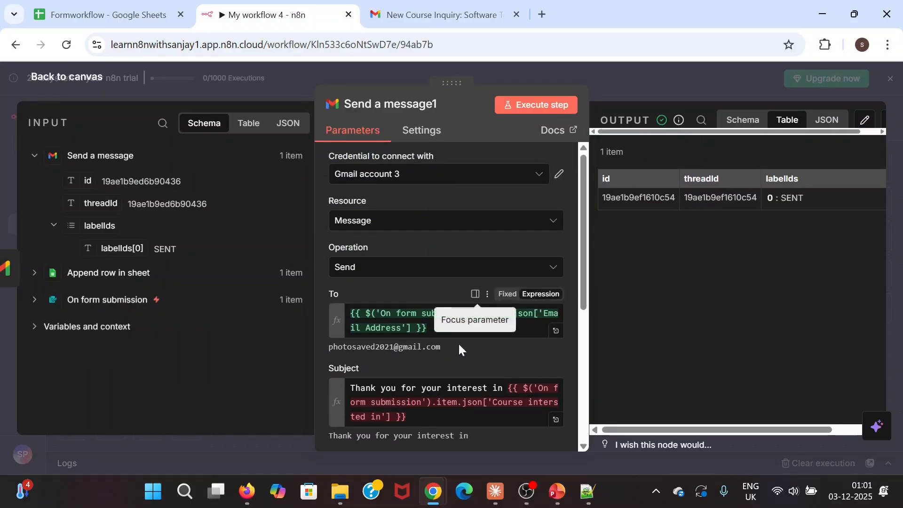
pyautogui.scroll(-2, 479, 351)
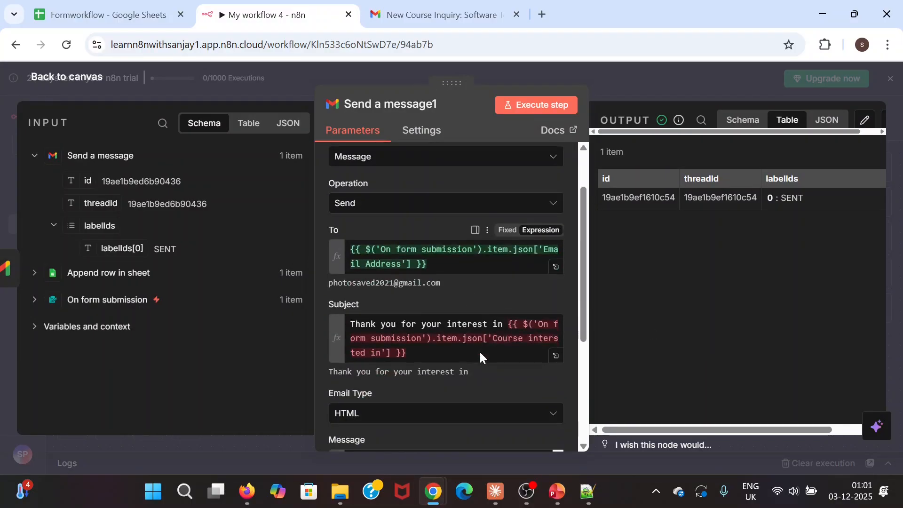
pyautogui.scroll(2, 479, 351)
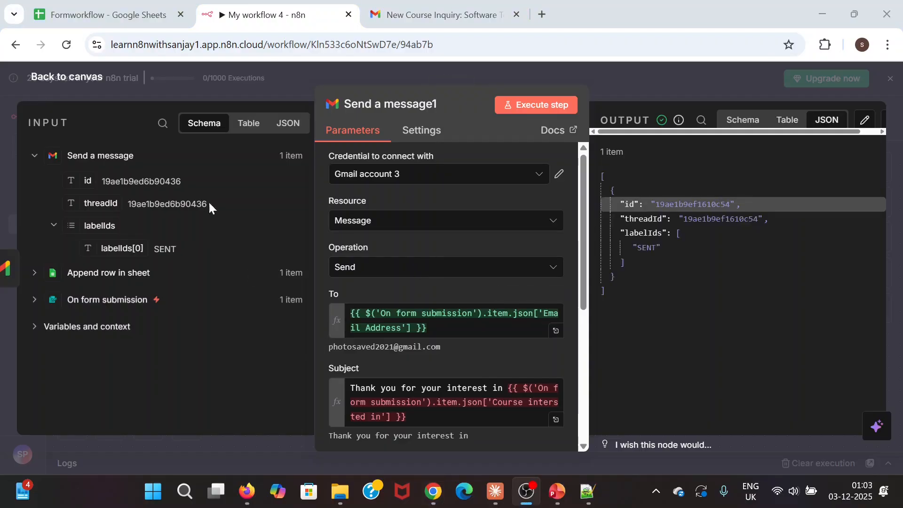
pyautogui.click(247, 491)
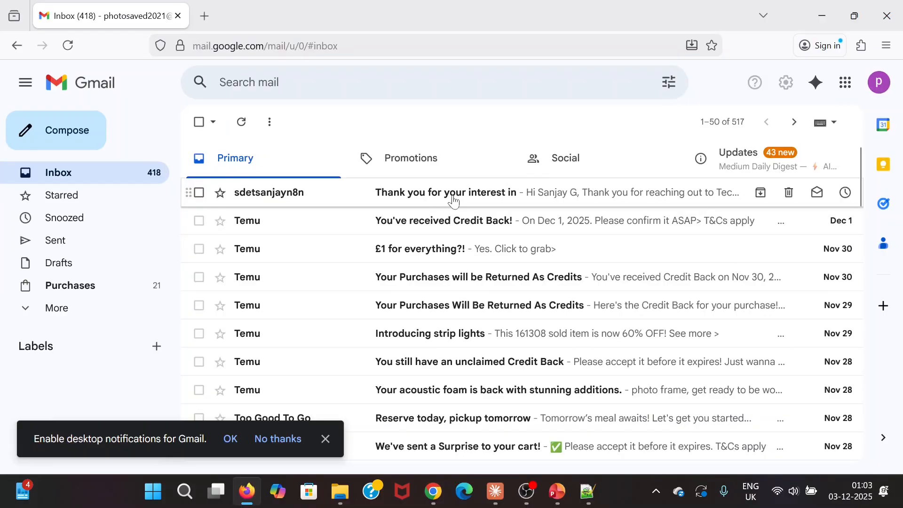
# - Open the 'Thank you for your interest in' email, close the notifications bar, and check sender and body
pyautogui.click(454, 202)
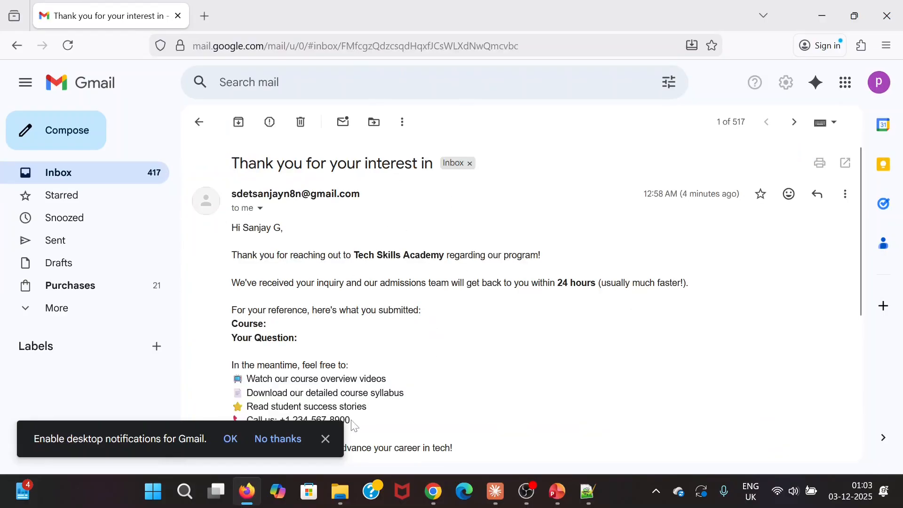
pyautogui.click(325, 440)
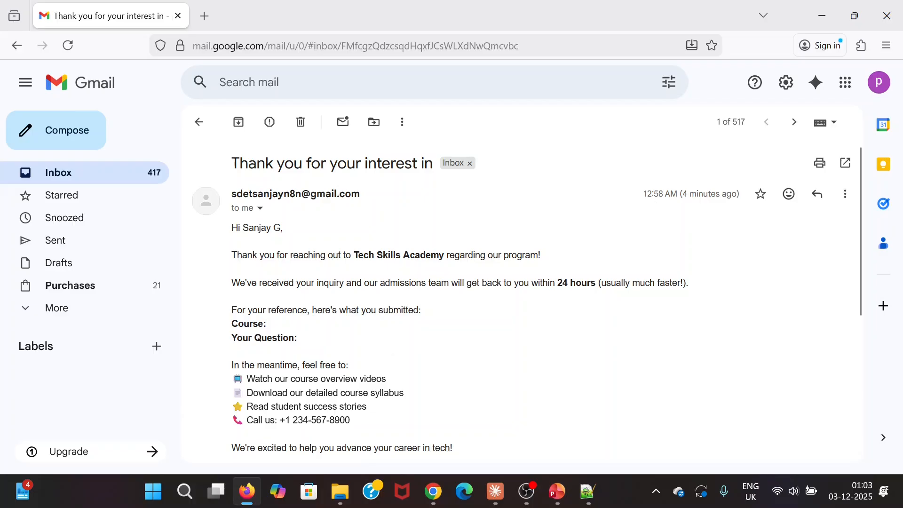
pyautogui.moveTo(373, 198); pyautogui.dragTo(230, 194)
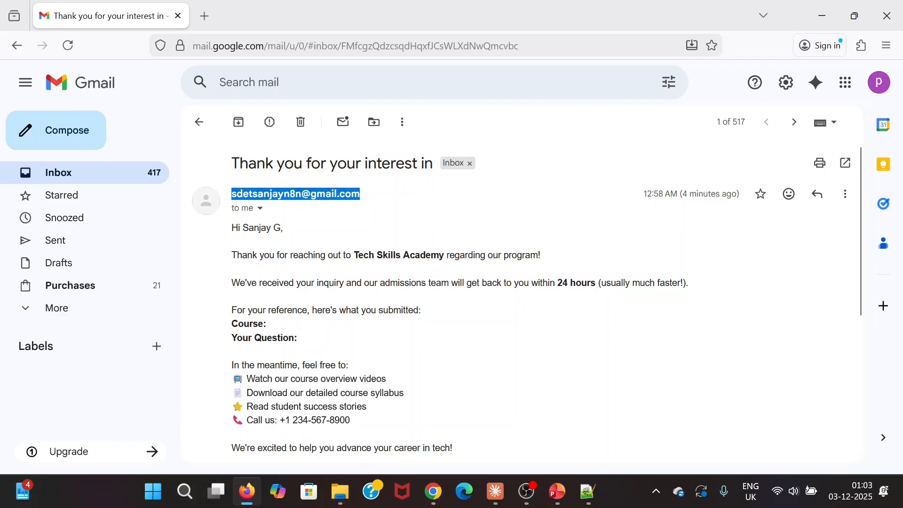
pyautogui.click(321, 246)
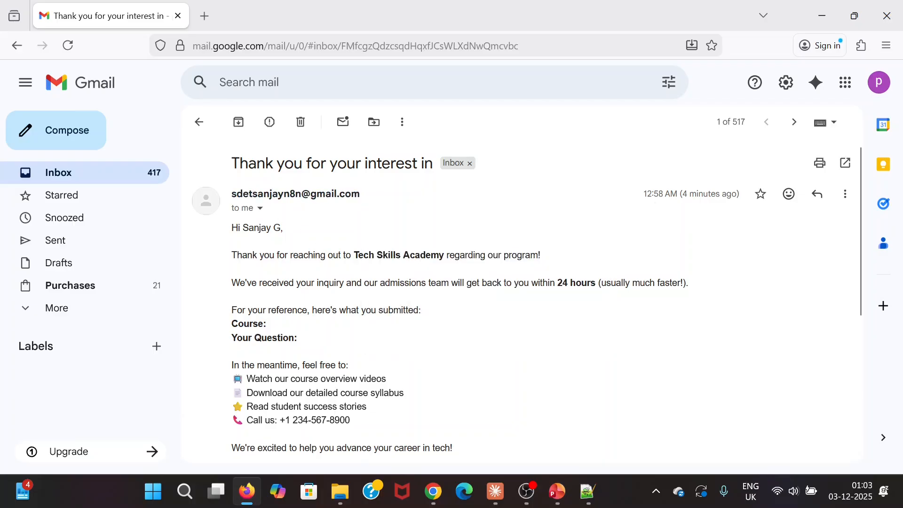
pyautogui.moveTo(231, 194); pyautogui.dragTo(363, 200)
pyautogui.click(599, 333)
pyautogui.moveTo(365, 201); pyautogui.dragTo(227, 195)
pyautogui.click(305, 243)
pyautogui.moveTo(237, 255); pyautogui.dragTo(605, 438)
pyautogui.click(492, 336)
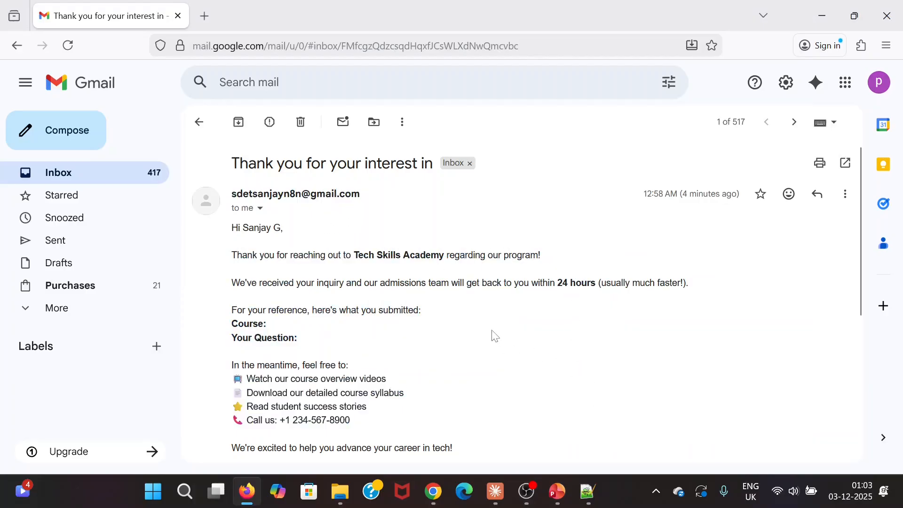